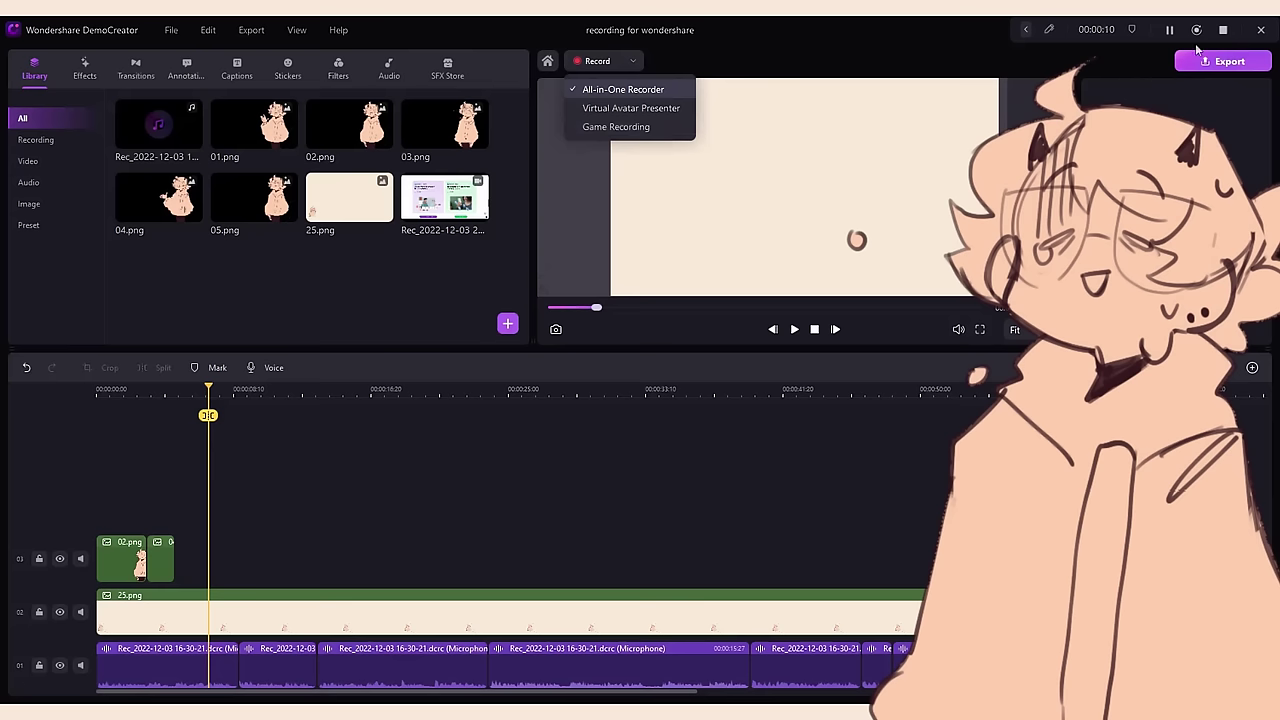
# Show the recorder's annotation tools and draw a few red 20 px highlighter marks over the video preview
pyautogui.click(1026, 32)
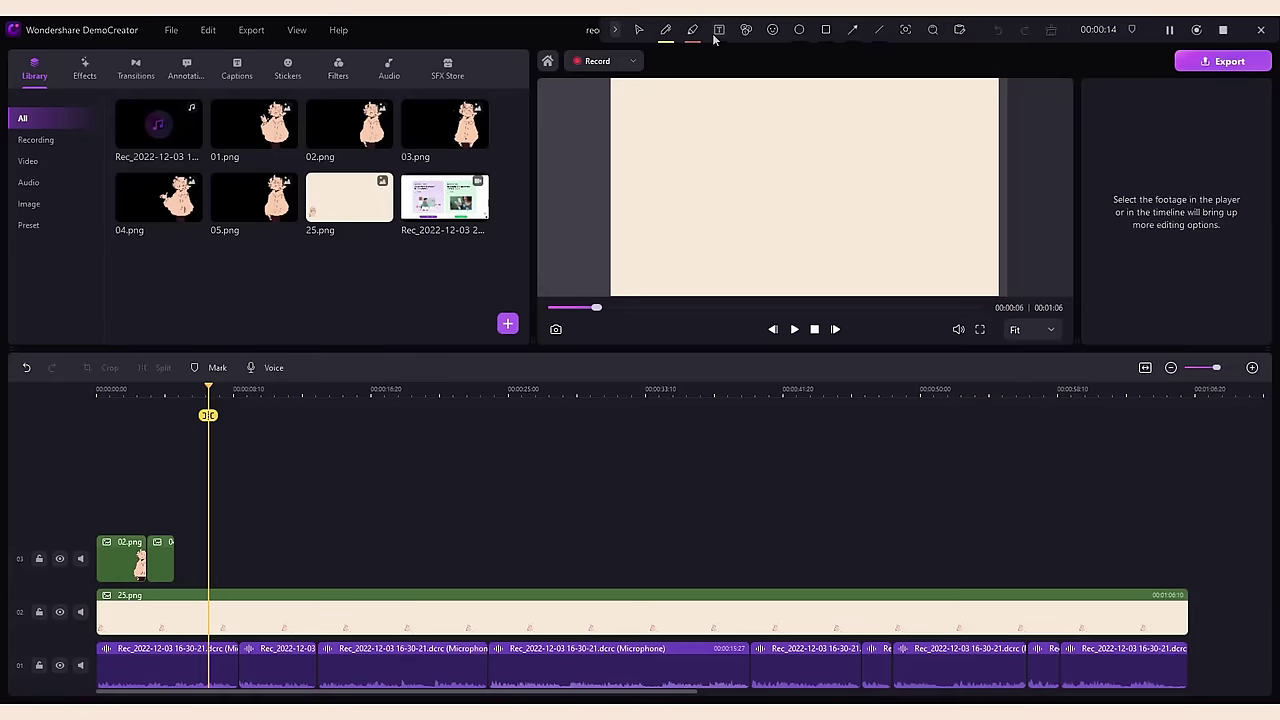
pyautogui.click(692, 30)
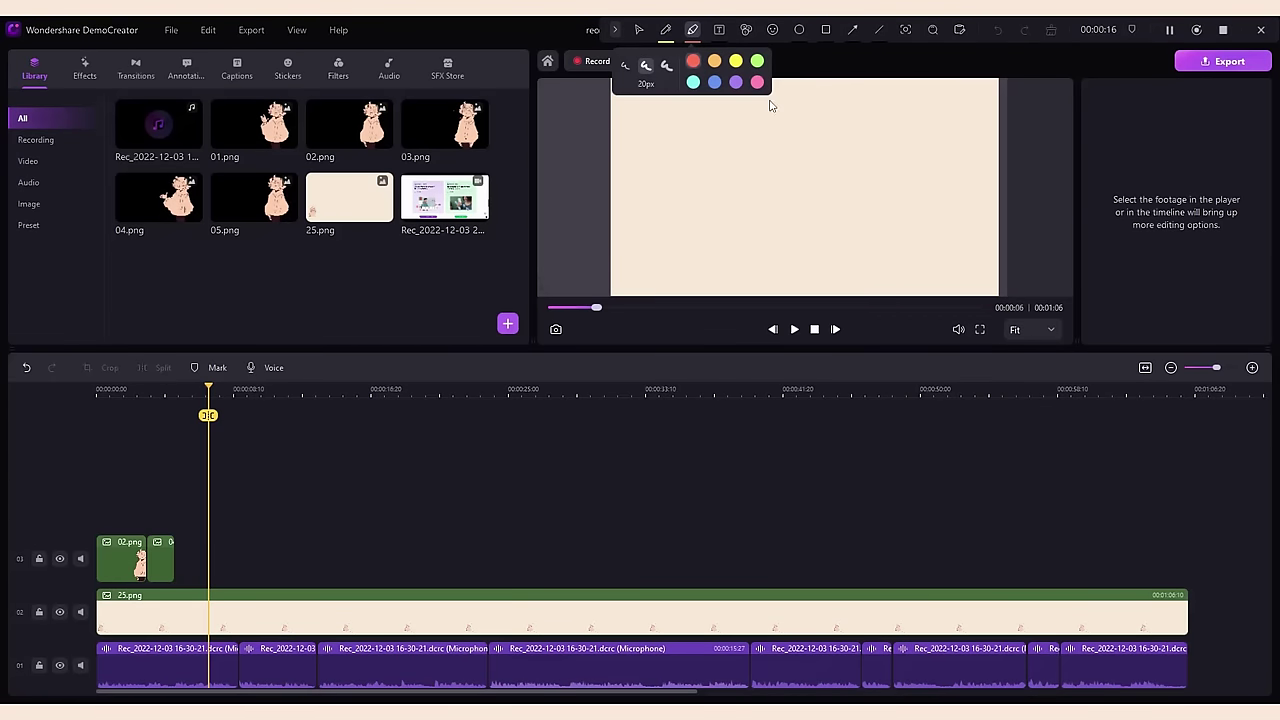
pyautogui.moveTo(830, 146)
pyautogui.mouseDown()
pyautogui.moveTo(831, 134)
pyautogui.moveTo(836, 145)
pyautogui.mouseUp()
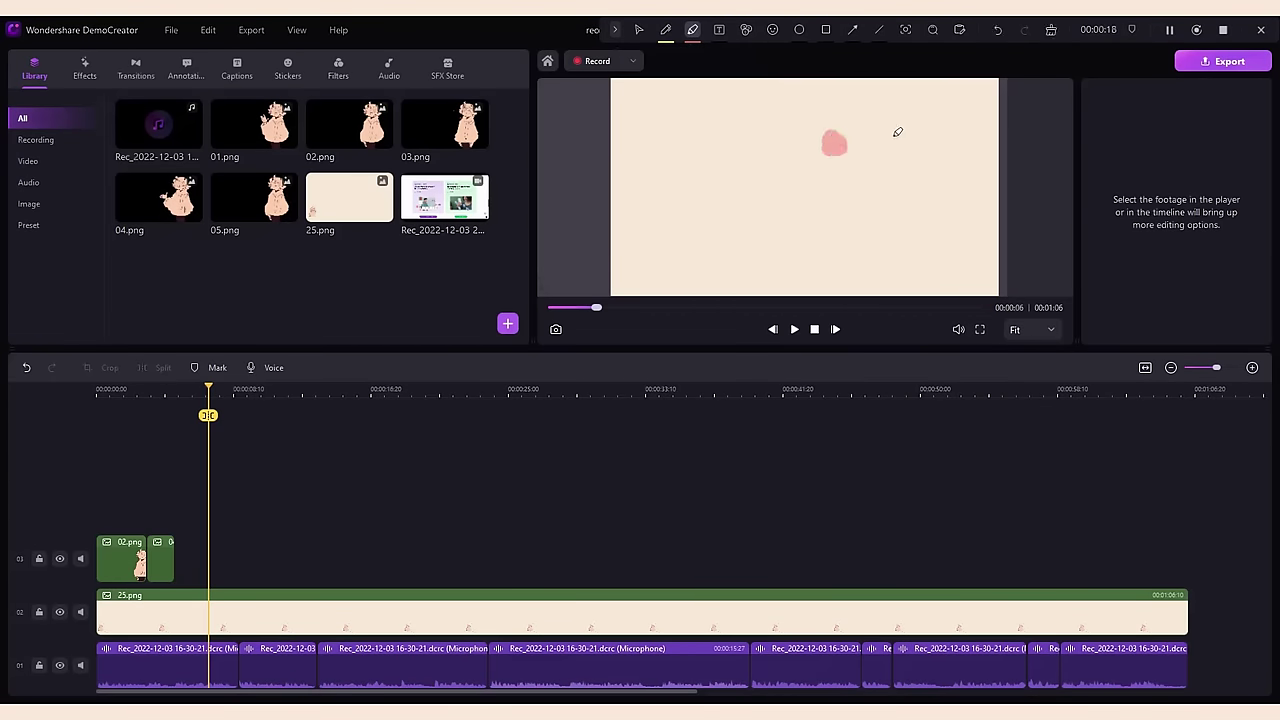
pyautogui.moveTo(914, 127); pyautogui.dragTo(925, 122)
pyautogui.moveTo(850, 176)
pyautogui.mouseDown()
pyautogui.moveTo(964, 148)
pyautogui.moveTo(953, 262)
pyautogui.mouseUp()
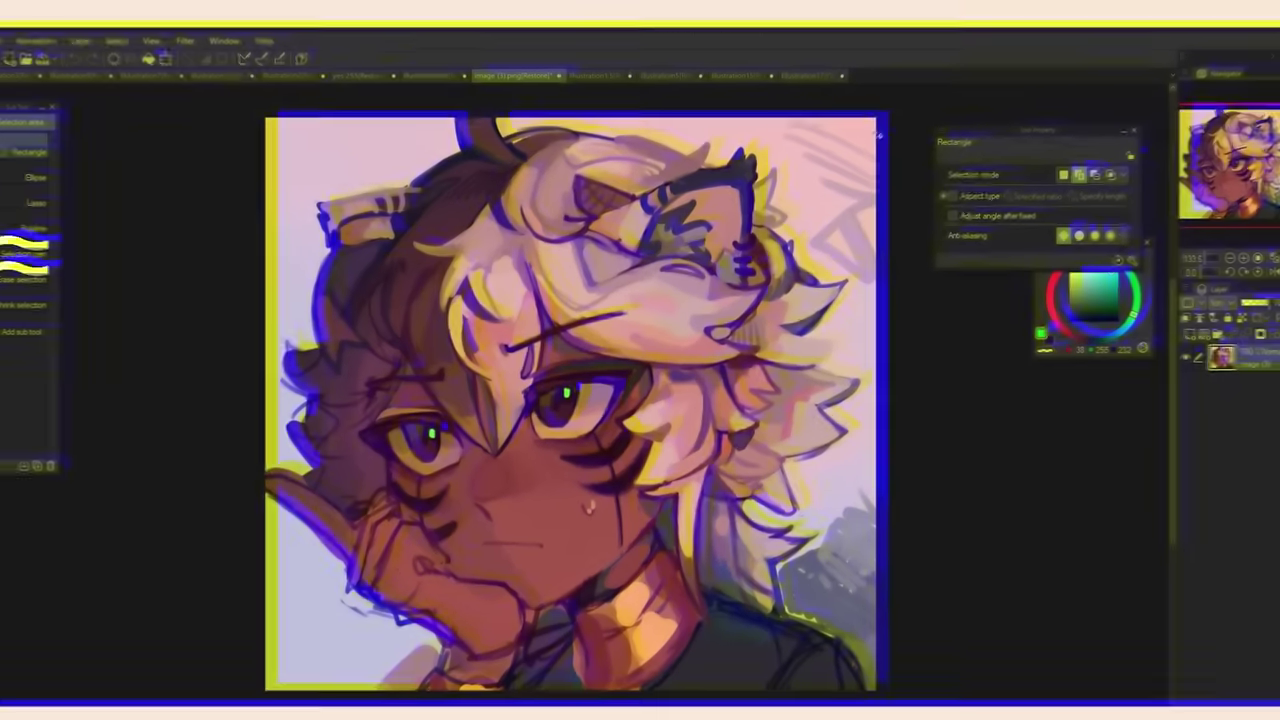
# Switch to DemoCreator and start an All-in-One Recorder recording with the capture area set to Full screen
pyautogui.hotkey('alt', 'Tab')
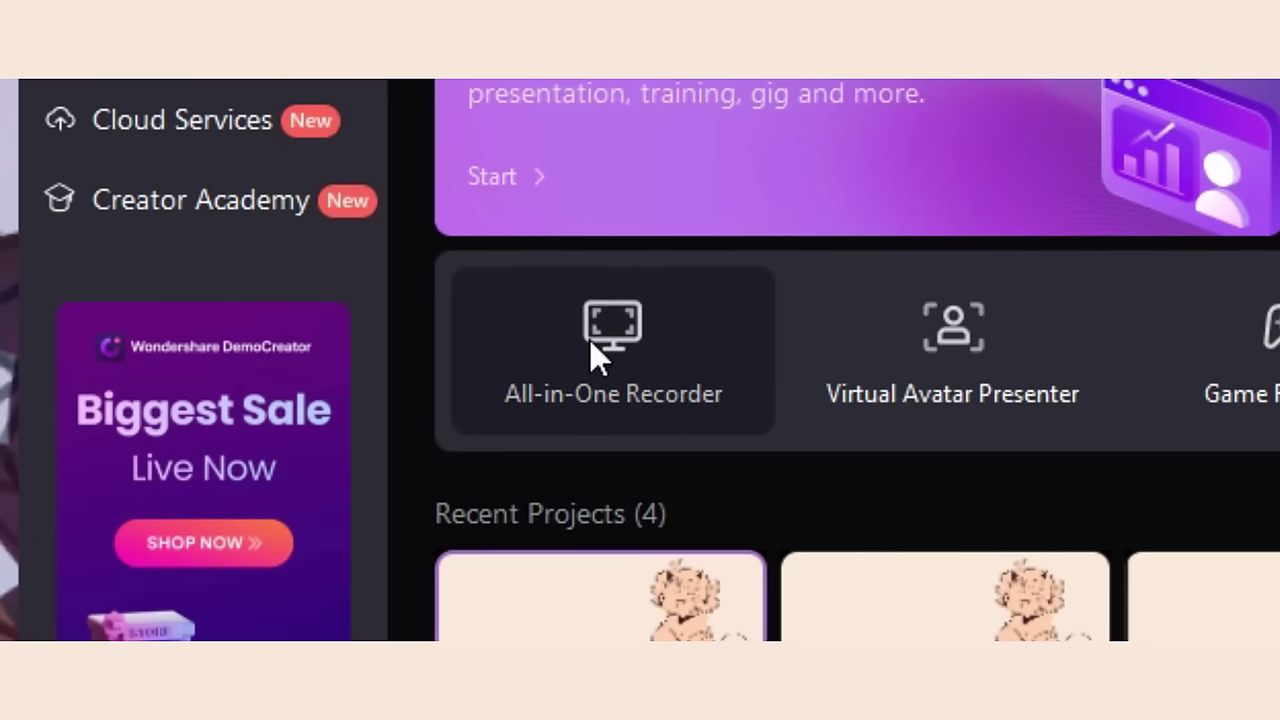
pyautogui.click(589, 339)
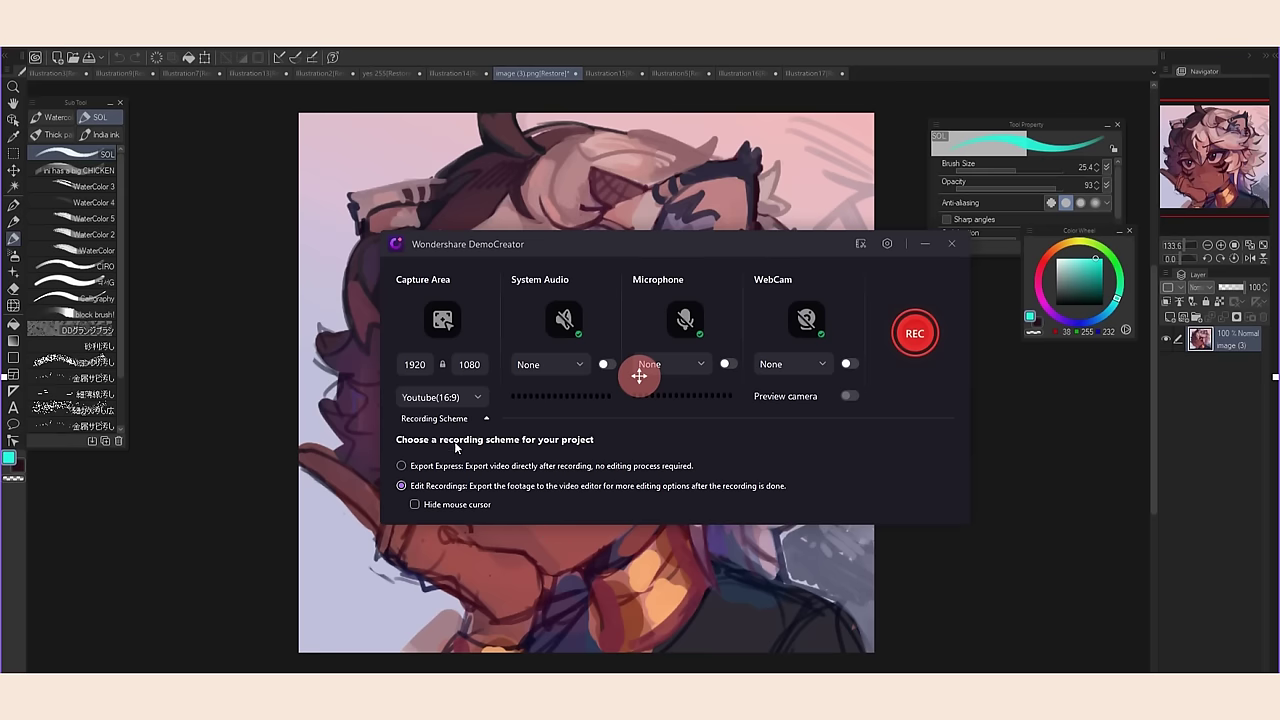
pyautogui.click(452, 397)
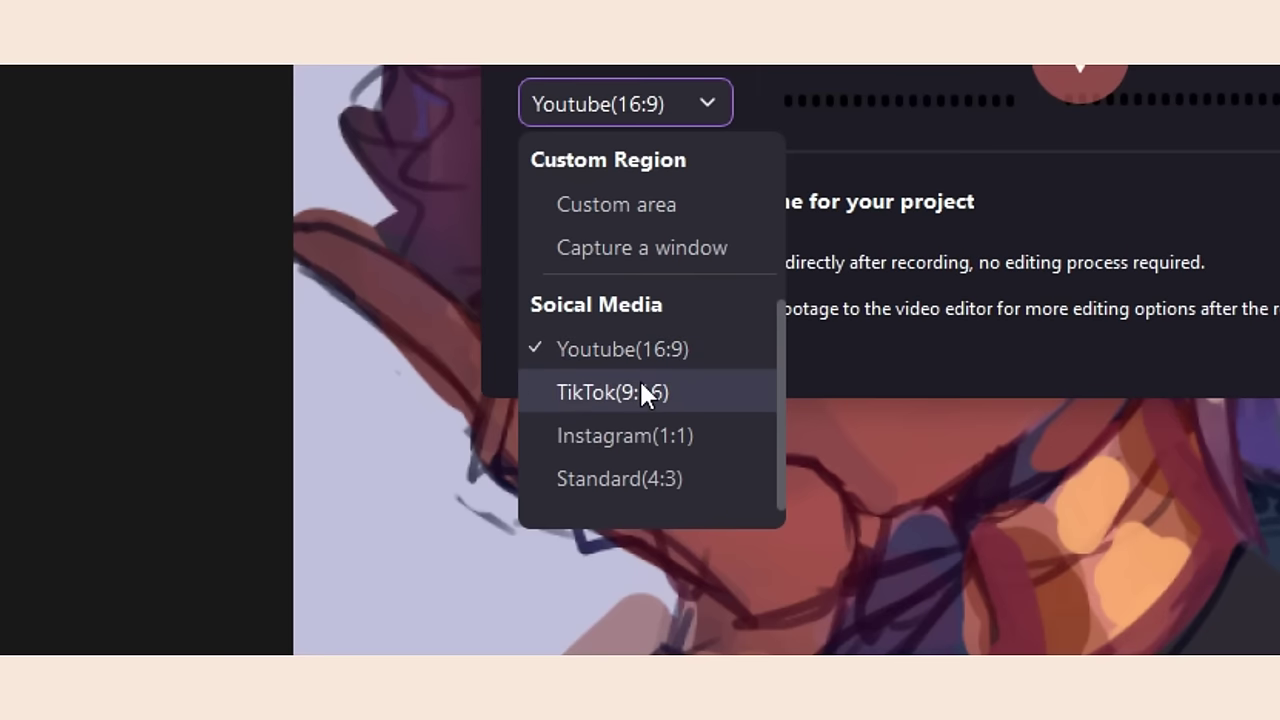
pyautogui.scroll(3, 658, 245)
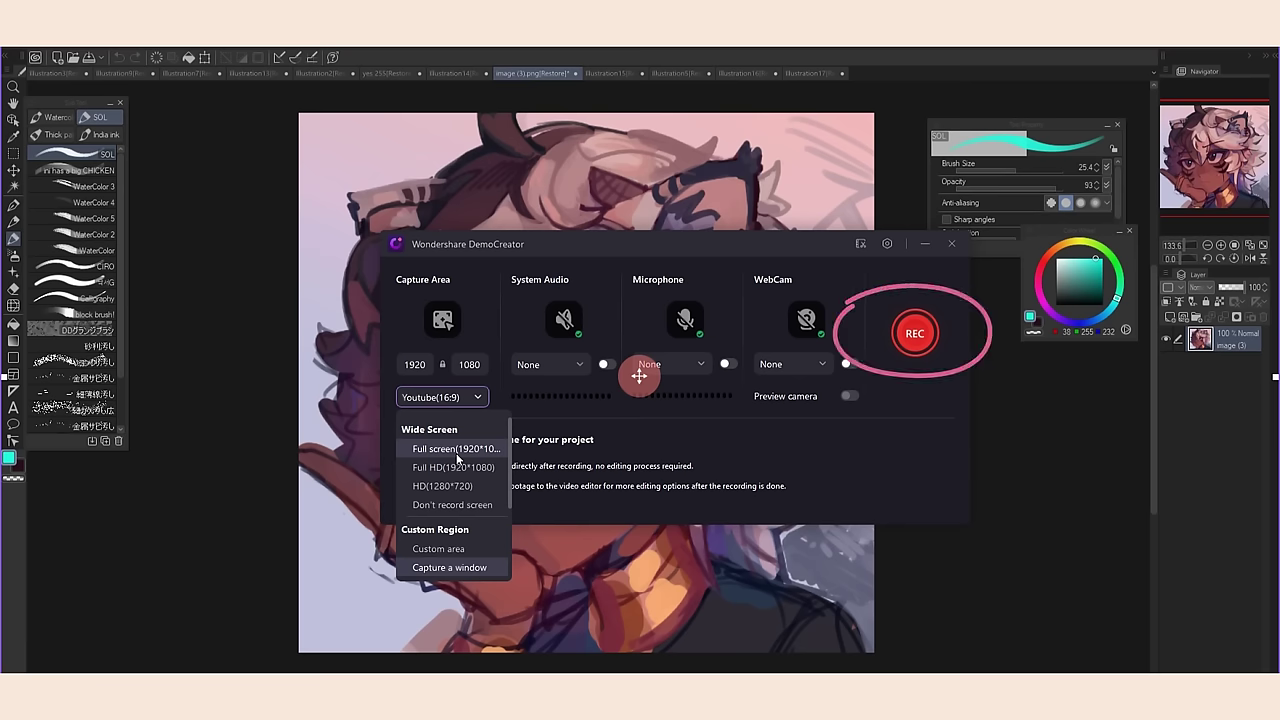
pyautogui.click(457, 449)
pyautogui.click(914, 333)
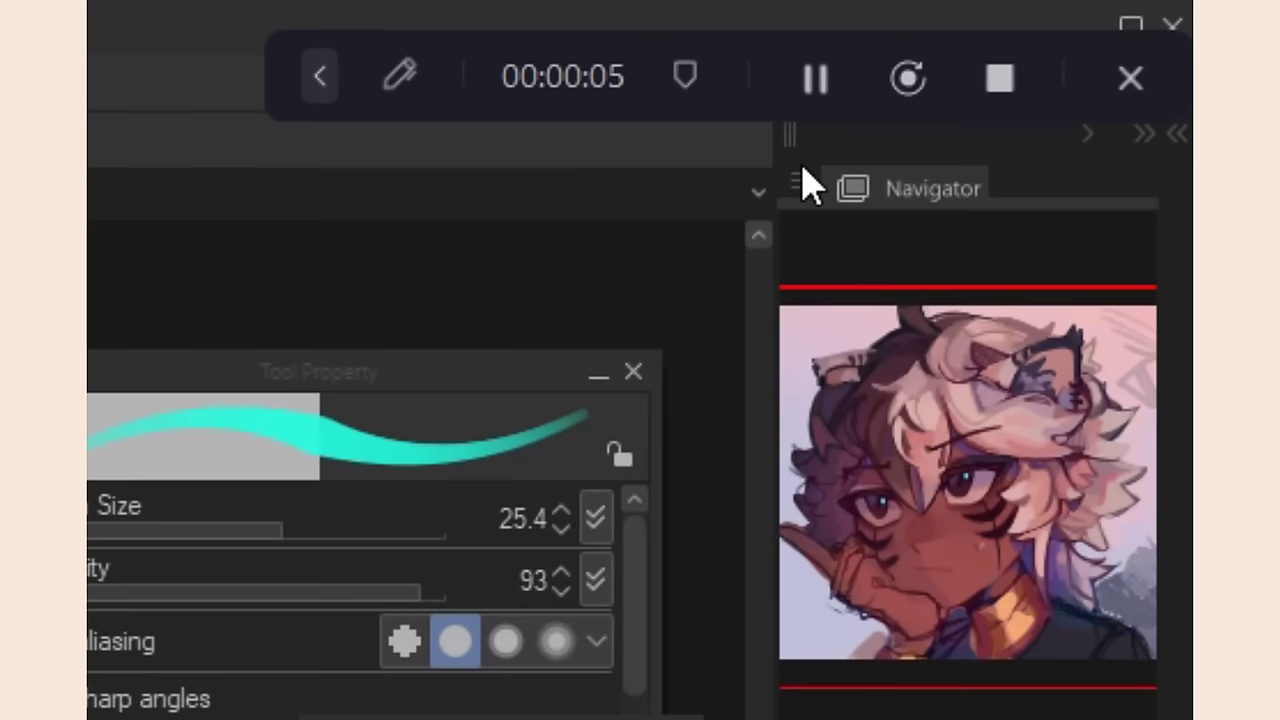
# Stop the recording and place another copy of the recorded clip on track 01 of the timeline
pyautogui.click(1002, 90)
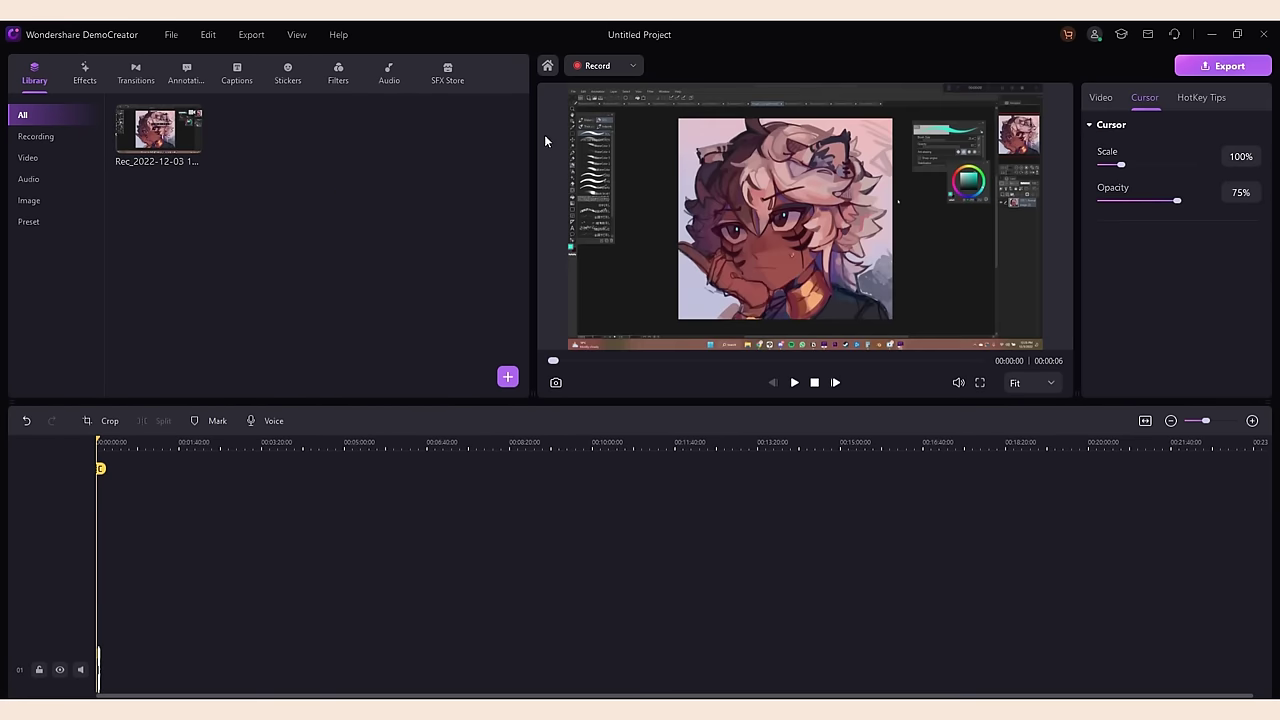
pyautogui.moveTo(158, 128); pyautogui.dragTo(105, 668)
pyautogui.moveTo(1204, 421); pyautogui.dragTo(1224, 422)
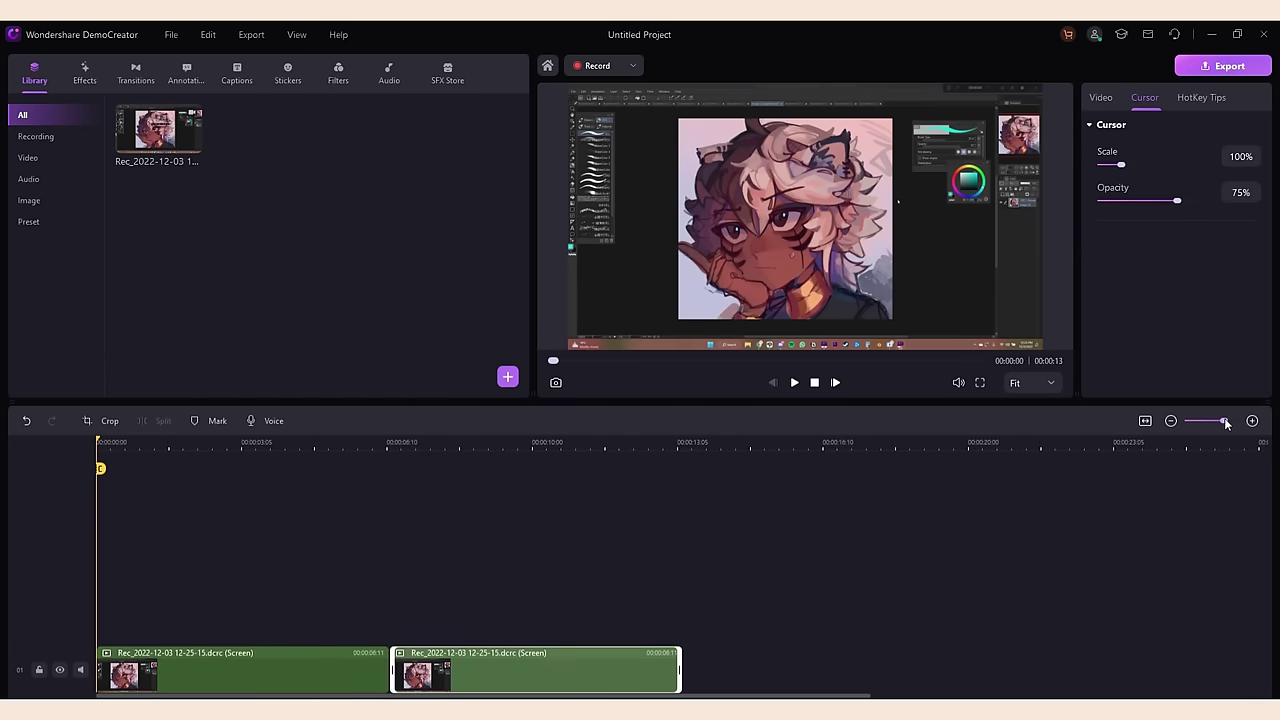
pyautogui.click(524, 543)
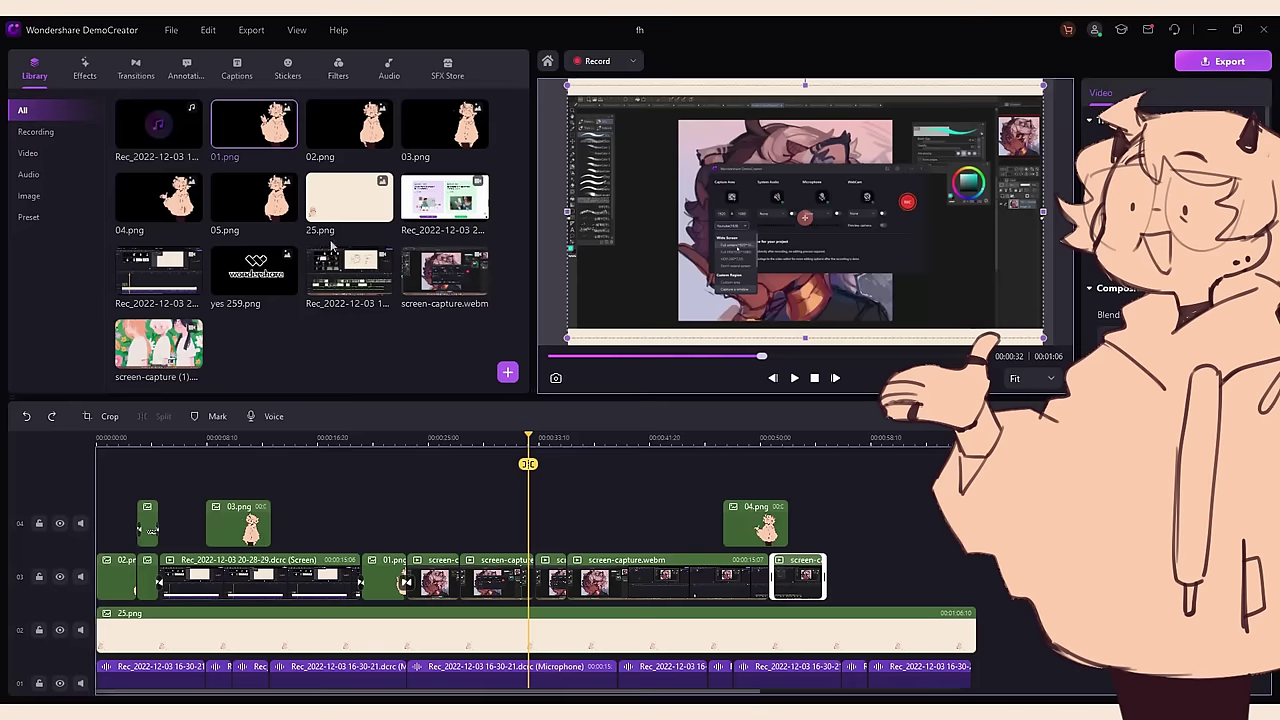
# Add the Opener 2 caption above the 01.png clip at about 34 seconds, set its text to "Heyy<3" and play it
pyautogui.click(559, 442)
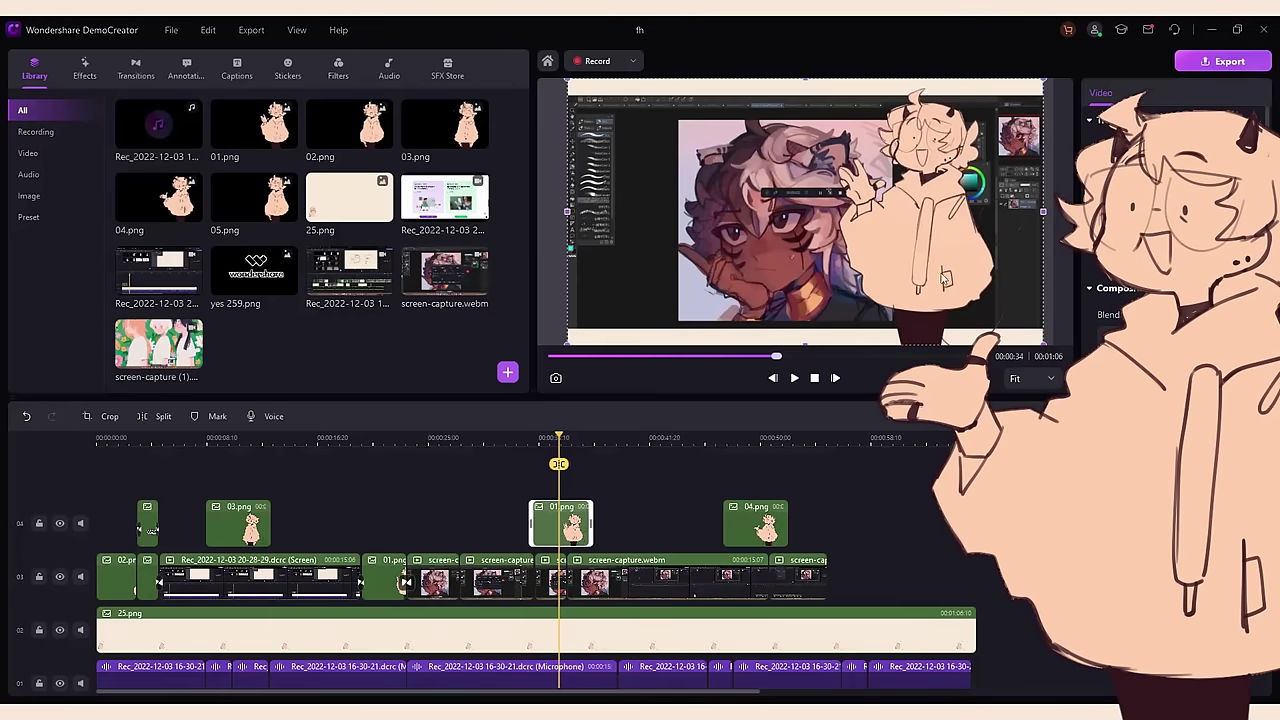
pyautogui.click(240, 72)
pyautogui.click(40, 110)
pyautogui.moveTo(349, 125); pyautogui.dragTo(561, 486)
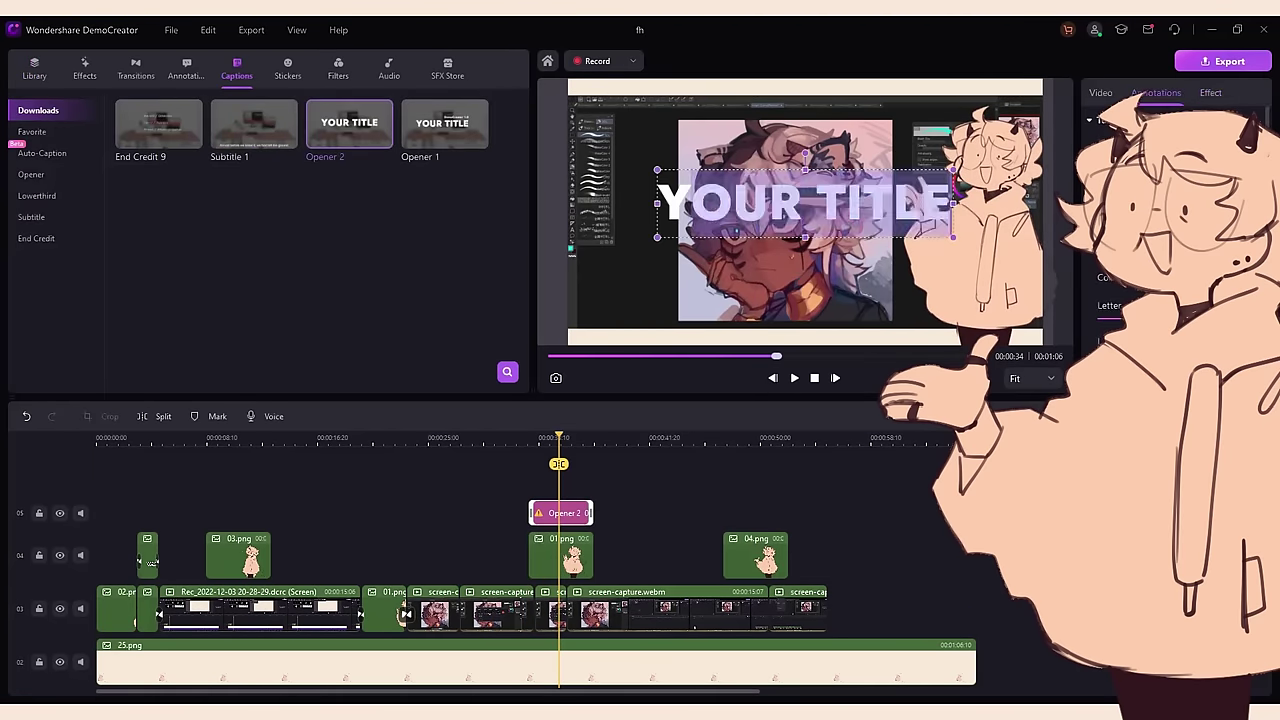
pyautogui.write('Heyy<3')
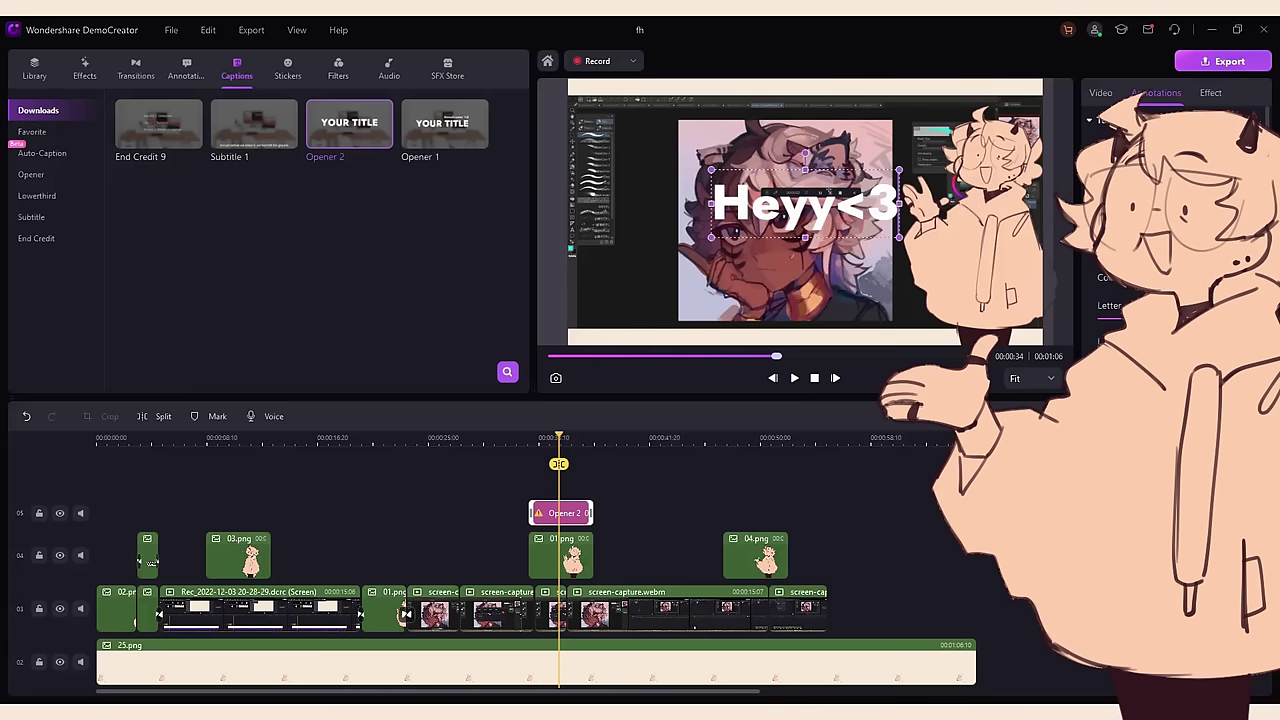
pyautogui.click(792, 379)
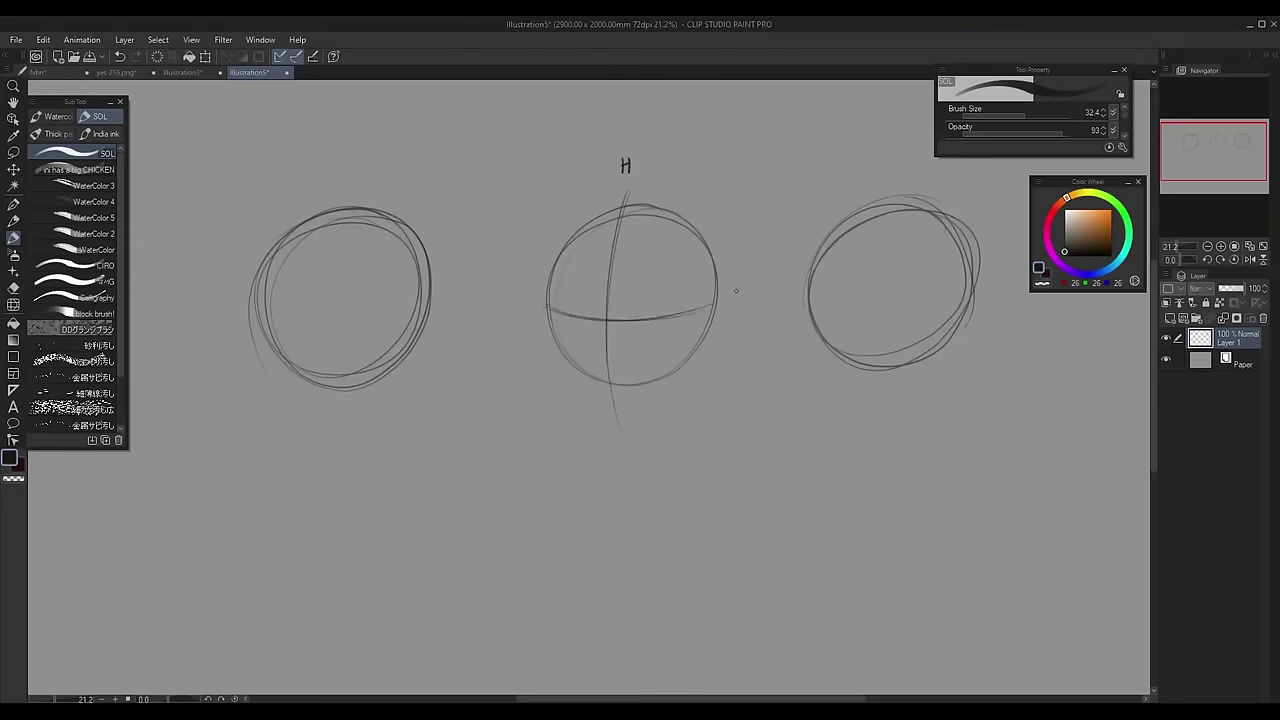
# Draw the iris and pupil on the middle sphere, and curved guidelines with a narrow iris near the left sphere's outer edge
pyautogui.moveTo(607, 292); pyautogui.dragTo(616, 318)
pyautogui.moveTo(330, 206); pyautogui.dragTo(280, 410)
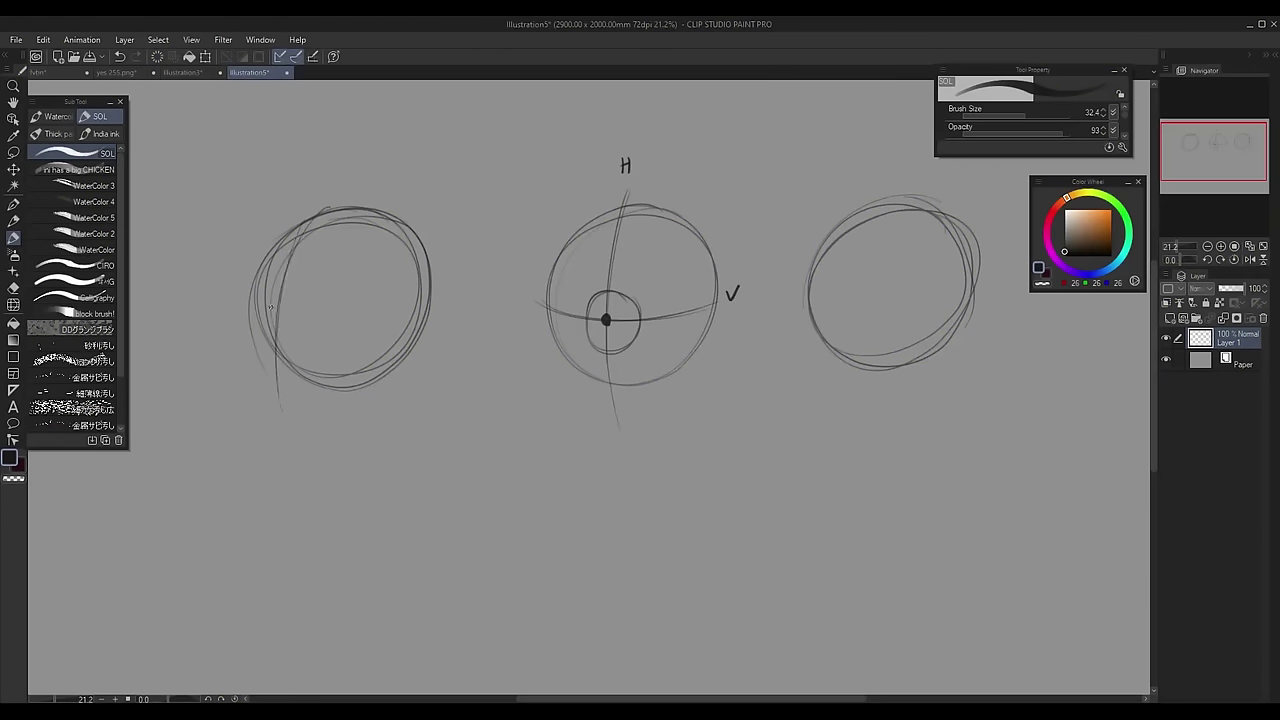
pyautogui.moveTo(255, 300)
pyautogui.mouseDown()
pyautogui.moveTo(301, 301)
pyautogui.moveTo(277, 333)
pyautogui.mouseUp()
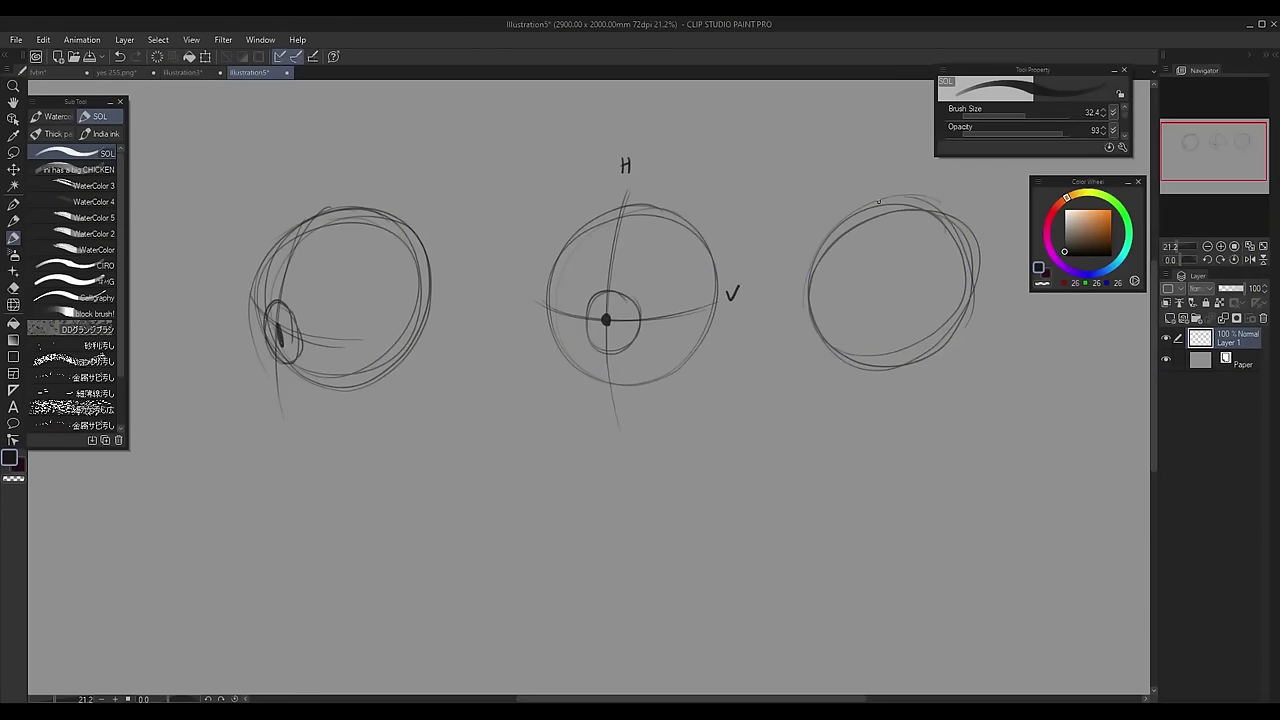
# Sketch curved crossing guidelines on the right sphere and mark an iris with a pupil near its upper edge
pyautogui.moveTo(878, 189); pyautogui.dragTo(865, 398)
pyautogui.moveTo(803, 267); pyautogui.dragTo(955, 228)
pyautogui.moveTo(872, 215)
pyautogui.mouseDown()
pyautogui.moveTo(842, 251)
pyautogui.moveTo(869, 237)
pyautogui.mouseUp()
# Sketch a fourth sphere below the row, redo its curved guidelines and mark an iris near its upper-left edge
pyautogui.moveTo(536, 541)
pyautogui.mouseDown()
pyautogui.moveTo(492, 454)
pyautogui.moveTo(422, 668)
pyautogui.mouseUp()
pyautogui.moveTo(400, 592); pyautogui.dragTo(499, 600)
pyautogui.hotkey('ctrl', 'z')
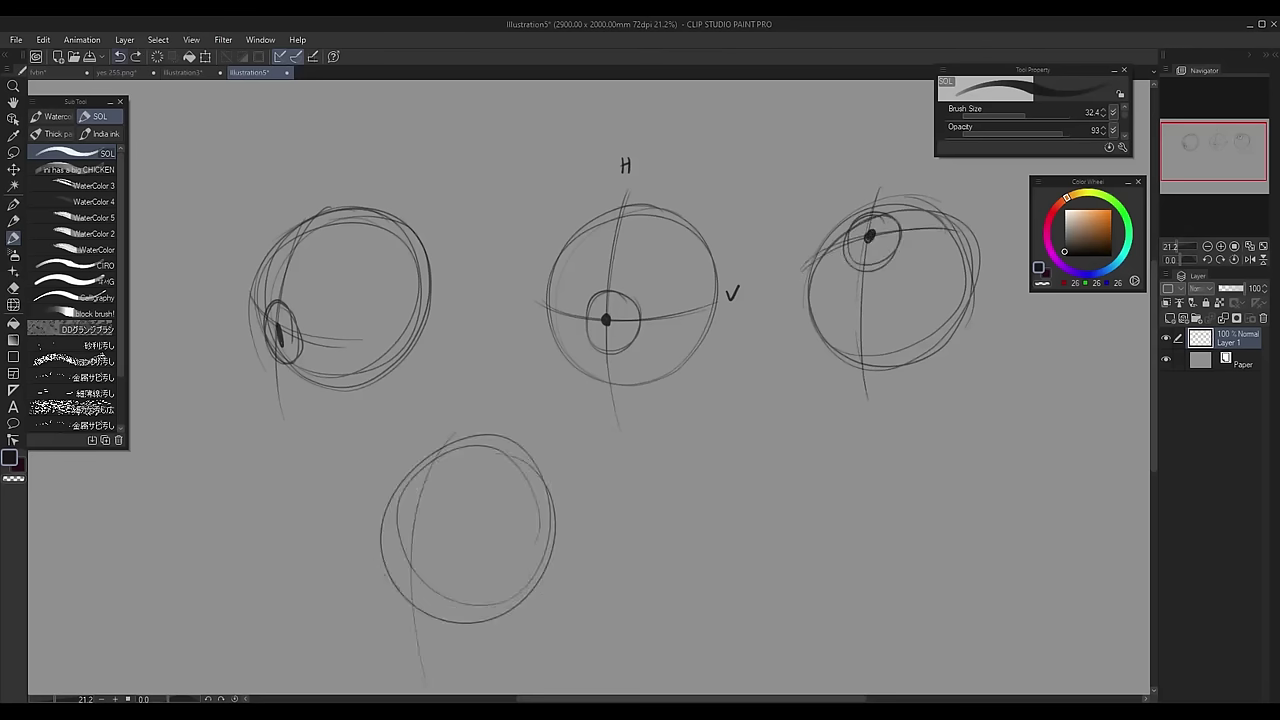
pyautogui.hotkey('ctrl', 'z')
pyautogui.moveTo(383, 522); pyautogui.dragTo(510, 475)
pyautogui.moveTo(436, 442); pyautogui.dragTo(428, 618)
pyautogui.moveTo(426, 470); pyautogui.dragTo(410, 492)
pyautogui.moveTo(442, 447); pyautogui.dragTo(514, 437)
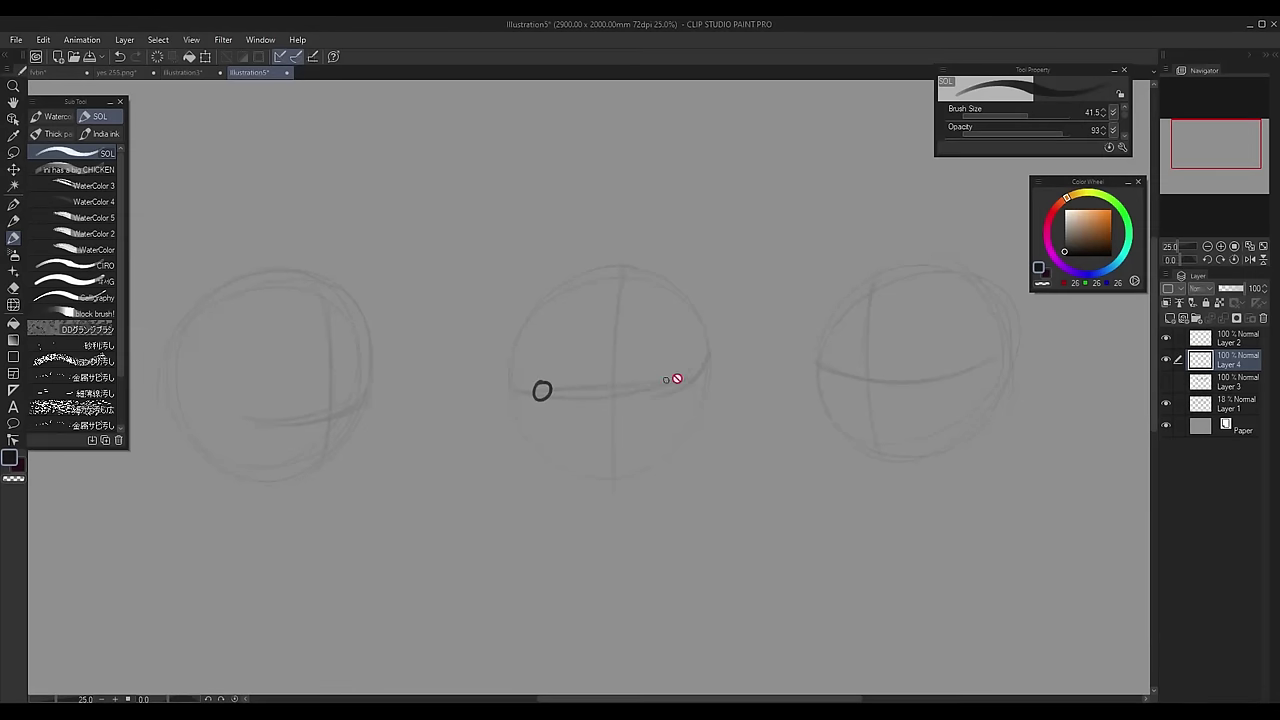
# Mark the outer eye corner on the middle sphere's eye line, annotate it beside the sphere and clear the marks
pyautogui.moveTo(678, 371); pyautogui.dragTo(676, 385)
pyautogui.moveTo(708, 352); pyautogui.dragTo(692, 380)
pyautogui.moveTo(724, 334)
pyautogui.mouseDown()
pyautogui.moveTo(736, 356)
pyautogui.moveTo(786, 343)
pyautogui.moveTo(746, 390)
pyautogui.mouseUp()
pyautogui.moveTo(768, 362); pyautogui.dragTo(814, 366)
pyautogui.moveTo(738, 391); pyautogui.dragTo(832, 374)
pyautogui.click(1262, 318)
# On a new layer, sketch a thick upper lash line and lower lid strokes over the middle sphere, starting at brush size 86.8
pyautogui.click(1034, 115)
pyautogui.hotkey('ctrl', 'shift', 'n')
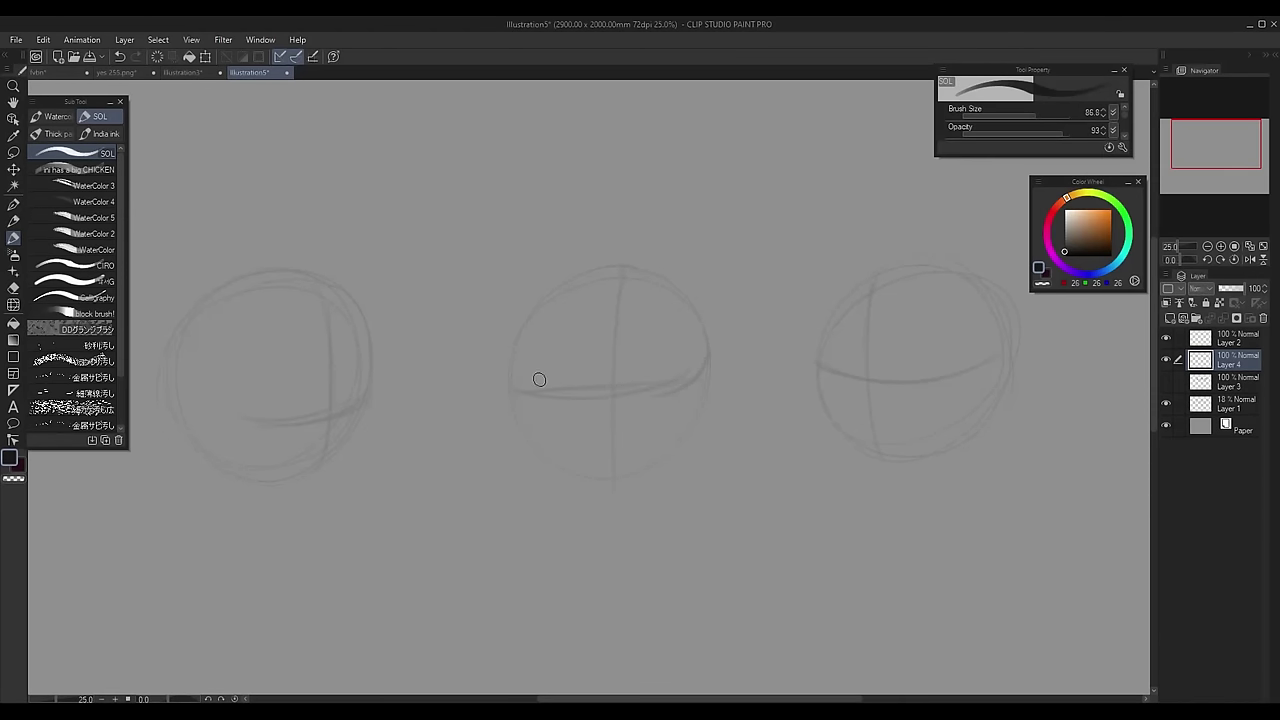
pyautogui.moveTo(538, 376)
pyautogui.mouseDown()
pyautogui.moveTo(636, 330)
pyautogui.moveTo(684, 346)
pyautogui.mouseUp()
pyautogui.moveTo(540, 384)
pyautogui.mouseDown()
pyautogui.moveTo(636, 330)
pyautogui.moveTo(700, 376)
pyautogui.moveTo(648, 428)
pyautogui.mouseUp()
pyautogui.moveTo(553, 418); pyautogui.dragTo(624, 436)
pyautogui.moveTo(555, 428); pyautogui.dragTo(620, 445)
pyautogui.click(1032, 115)
pyautogui.moveTo(540, 368)
pyautogui.mouseDown()
pyautogui.moveTo(636, 325)
pyautogui.moveTo(692, 340)
pyautogui.mouseUp()
# Draw and refine a round iris and pupil at the middle sphere's guideline crossing, and set the brush size to 60
pyautogui.moveTo(612, 354); pyautogui.dragTo(625, 410)
pyautogui.click(617, 383)
pyautogui.moveTo(547, 391); pyautogui.dragTo(566, 348)
pyautogui.press('e')
pyautogui.moveTo(617, 383); pyautogui.dragTo(640, 365)
pyautogui.press('b')
pyautogui.moveTo(595, 372); pyautogui.dragTo(636, 360)
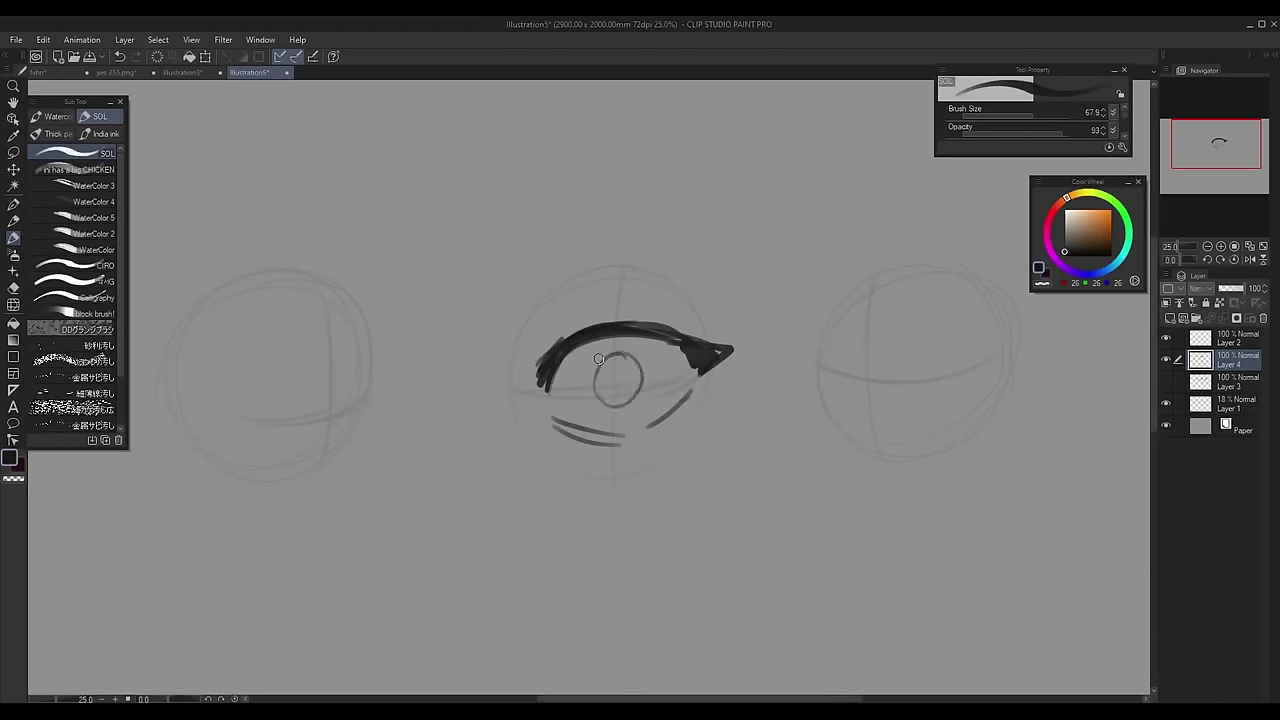
pyautogui.press('e')
pyautogui.press('b')
pyautogui.hotkey('ctrl', 'z')
pyautogui.hotkey('ctrl', 'z')
pyautogui.hotkey('ctrl', 'z')
pyautogui.click(1031, 115)
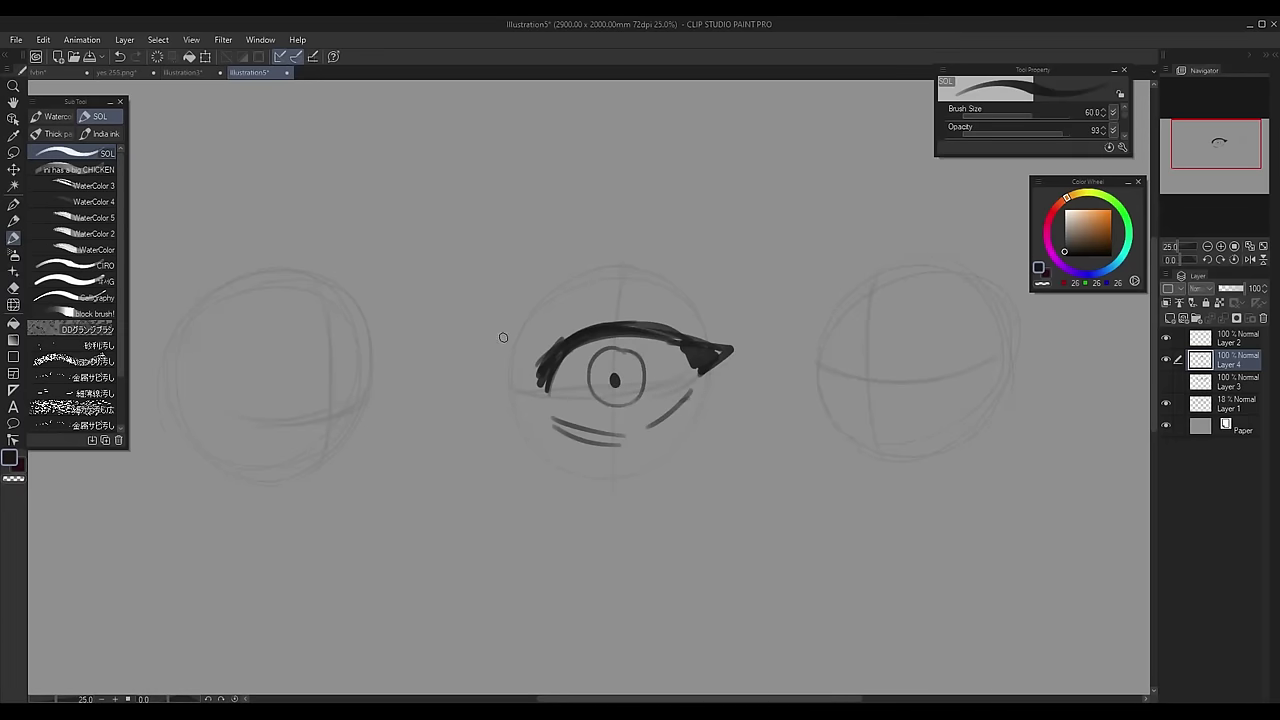
# Point an arrow at the middle eye's inner corner and label it "inner"
pyautogui.moveTo(502, 332); pyautogui.dragTo(518, 360)
pyautogui.moveTo(506, 351); pyautogui.dragTo(521, 346)
pyautogui.moveTo(489, 302); pyautogui.dragTo(495, 312)
pyautogui.moveTo(496, 298); pyautogui.dragTo(530, 280)
pyautogui.moveTo(532, 278)
pyautogui.mouseDown()
pyautogui.moveTo(503, 238)
pyautogui.moveTo(544, 266)
pyautogui.mouseUp()
# Sketch a simplified lid outline above the middle eye and erase it together with the inner-corner note
pyautogui.moveTo(543, 150)
pyautogui.mouseDown()
pyautogui.moveTo(503, 238)
pyautogui.moveTo(568, 240)
pyautogui.moveTo(664, 156)
pyautogui.mouseUp()
pyautogui.moveTo(560, 240); pyautogui.dragTo(620, 236)
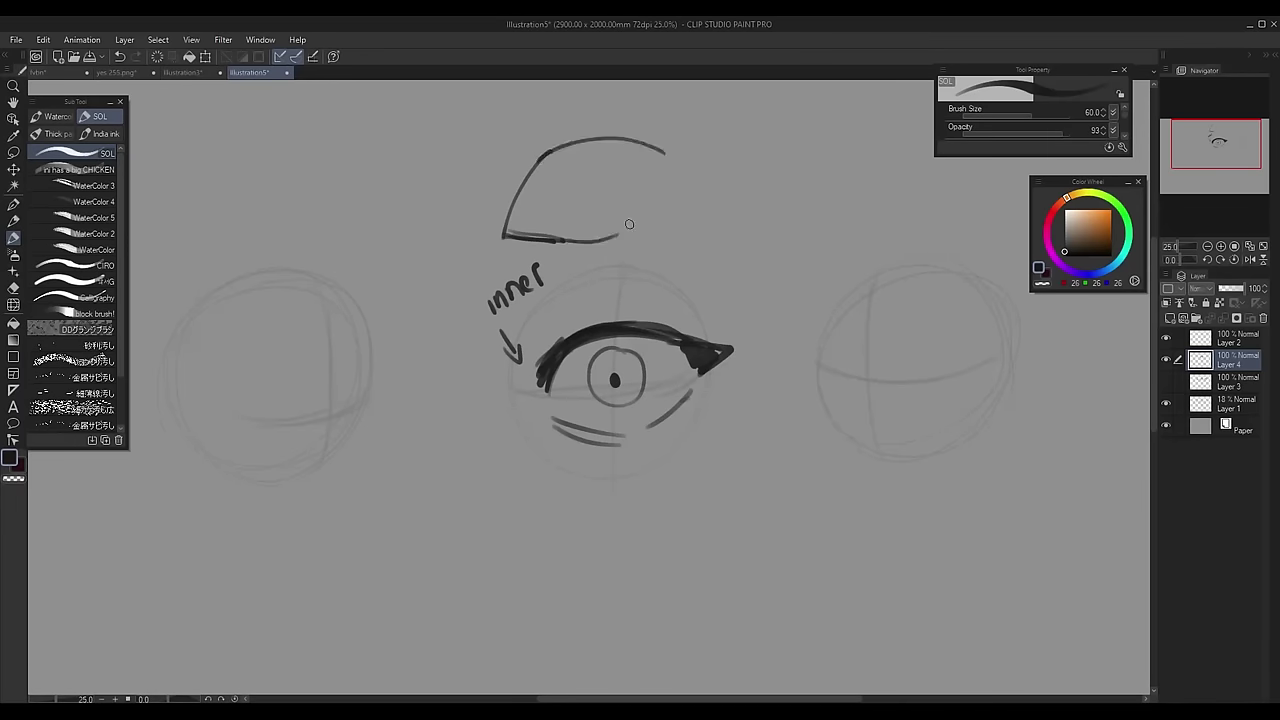
pyautogui.moveTo(640, 148); pyautogui.dragTo(620, 236)
pyautogui.moveTo(635, 150); pyautogui.dragTo(662, 176)
pyautogui.moveTo(705, 268)
pyautogui.mouseDown()
pyautogui.moveTo(708, 326)
pyautogui.moveTo(786, 236)
pyautogui.mouseUp()
pyautogui.moveTo(650, 178); pyautogui.dragTo(628, 230)
pyautogui.moveTo(612, 138); pyautogui.dragTo(670, 150)
pyautogui.moveTo(540, 150); pyautogui.dragTo(513, 222)
pyautogui.press('e')
pyautogui.moveTo(521, 282)
pyautogui.mouseDown()
pyautogui.moveTo(722, 195)
pyautogui.moveTo(758, 262)
pyautogui.mouseUp()
# Draw a thick upper lash line with a pointed outer corner and a dark inner corner on the right sphere
pyautogui.press('b')
pyautogui.moveTo(990, 231); pyautogui.dragTo(833, 205)
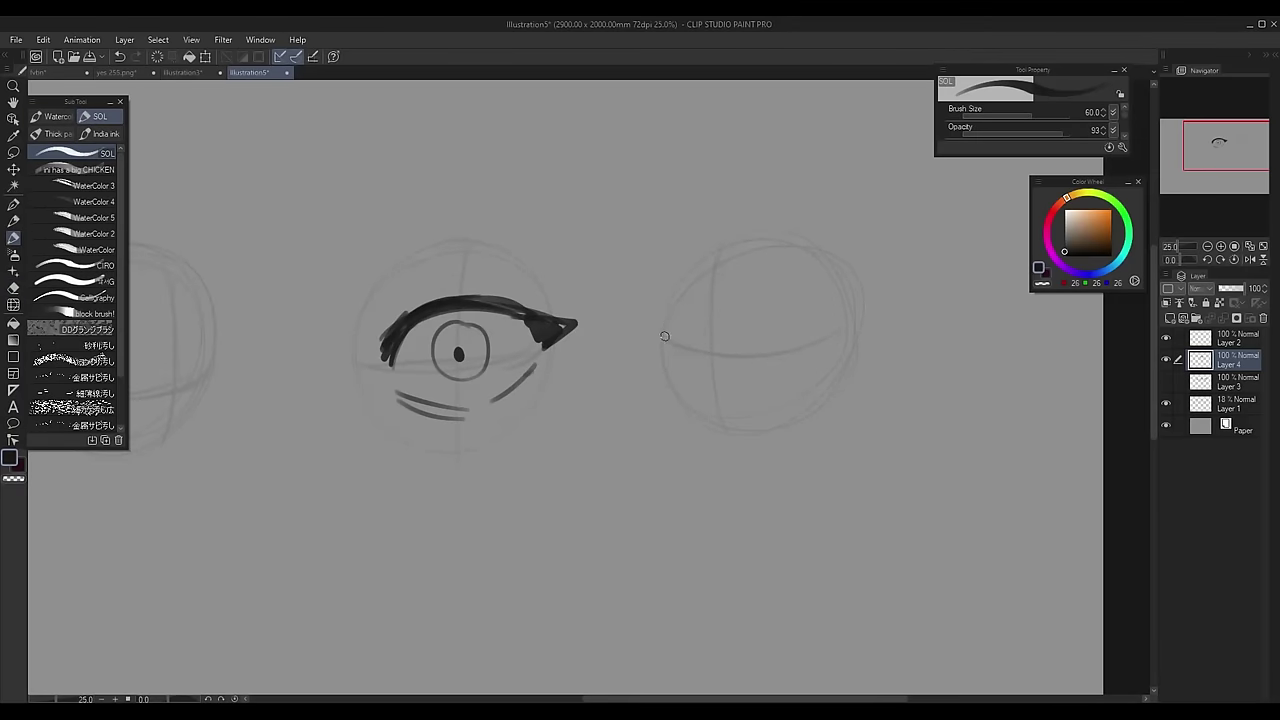
pyautogui.moveTo(661, 324); pyautogui.dragTo(756, 317)
pyautogui.moveTo(660, 324)
pyautogui.mouseDown()
pyautogui.moveTo(770, 323)
pyautogui.moveTo(800, 340)
pyautogui.mouseUp()
pyautogui.moveTo(672, 300); pyautogui.dragTo(795, 350)
pyautogui.moveTo(650, 328)
pyautogui.mouseDown()
pyautogui.moveTo(735, 296)
pyautogui.moveTo(665, 372)
pyautogui.mouseUp()
# Add the lower lid and a slightly narrowed iris to the right sphere's eye and clean up stray lines with the eraser
pyautogui.moveTo(774, 370); pyautogui.dragTo(728, 398)
pyautogui.moveTo(725, 348); pyautogui.dragTo(718, 318)
pyautogui.moveTo(664, 320); pyautogui.dragTo(732, 302)
pyautogui.press('e')
pyautogui.moveTo(713, 340)
pyautogui.mouseDown()
pyautogui.moveTo(714, 356)
pyautogui.moveTo(664, 370)
pyautogui.moveTo(690, 306)
pyautogui.moveTo(760, 298)
pyautogui.mouseUp()
# Draw the upper lash line, outer edge and lower lid of the eye on the left sphere
pyautogui.press('b')
pyautogui.moveTo(500, 330); pyautogui.dragTo(838, 366)
pyautogui.moveTo(491, 371)
pyautogui.mouseDown()
pyautogui.moveTo(460, 411)
pyautogui.moveTo(565, 388)
pyautogui.mouseUp()
pyautogui.moveTo(456, 414); pyautogui.dragTo(543, 367)
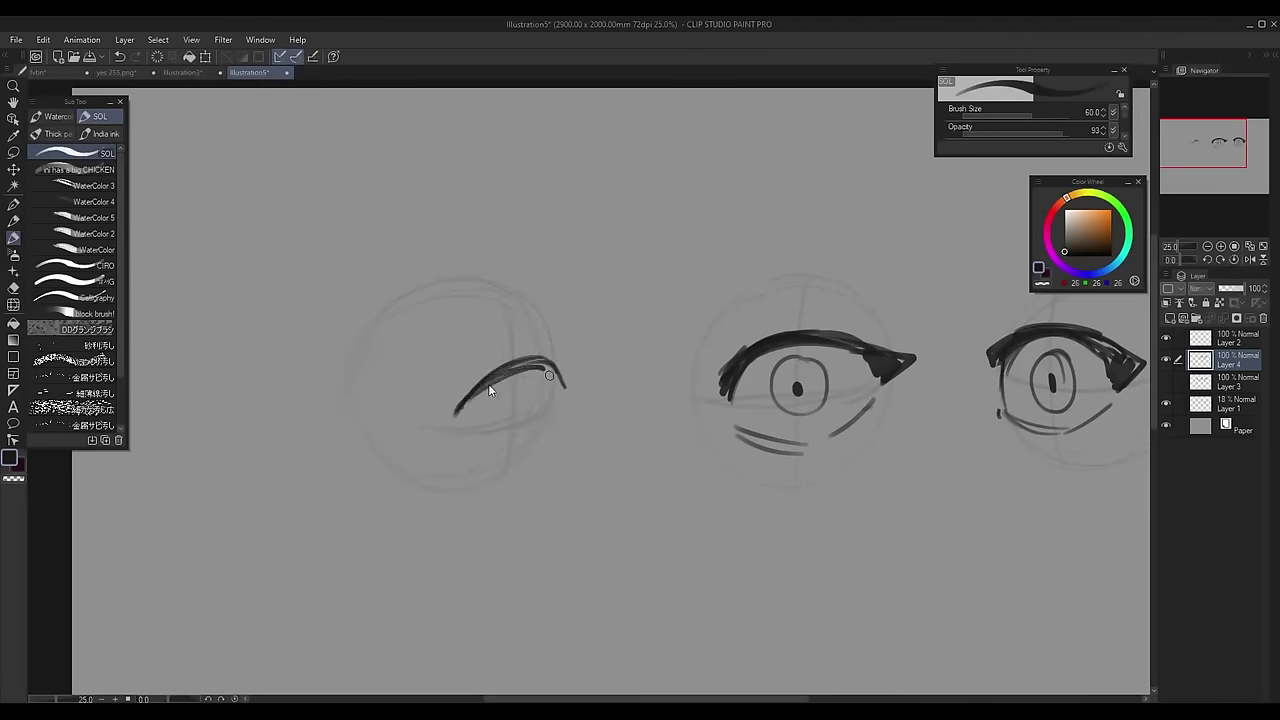
pyautogui.moveTo(556, 414); pyautogui.dragTo(523, 456)
pyautogui.moveTo(460, 446); pyautogui.dragTo(518, 461)
# Add the iris to the left sphere's eye and darken its outer corner and upper lash line
pyautogui.moveTo(530, 405); pyautogui.dragTo(494, 448)
pyautogui.moveTo(542, 426); pyautogui.dragTo(535, 444)
pyautogui.moveTo(550, 378); pyautogui.dragTo(548, 425)
pyautogui.moveTo(535, 366)
pyautogui.mouseDown()
pyautogui.moveTo(558, 410)
pyautogui.moveTo(457, 418)
pyautogui.mouseUp()
# On a new layer, sketch a strongly turned eye below the row with a narrow iris, lid lines and an upper crease
pyautogui.moveTo(519, 420)
pyautogui.mouseDown()
pyautogui.moveTo(513, 436)
pyautogui.moveTo(426, 234)
pyautogui.mouseUp()
pyautogui.hotkey('ctrl', 'shift', 'n')
pyautogui.moveTo(582, 456)
pyautogui.mouseDown()
pyautogui.moveTo(506, 494)
pyautogui.moveTo(580, 466)
pyautogui.mouseUp()
pyautogui.moveTo(524, 440)
pyautogui.mouseDown()
pyautogui.moveTo(521, 500)
pyautogui.moveTo(527, 486)
pyautogui.mouseUp()
pyautogui.moveTo(500, 446)
pyautogui.mouseDown()
pyautogui.moveTo(600, 458)
pyautogui.moveTo(515, 526)
pyautogui.moveTo(590, 465)
pyautogui.mouseUp()
pyautogui.click(120, 57)
pyautogui.moveTo(546, 429); pyautogui.dragTo(517, 424)
pyautogui.moveTo(508, 531); pyautogui.dragTo(530, 534)
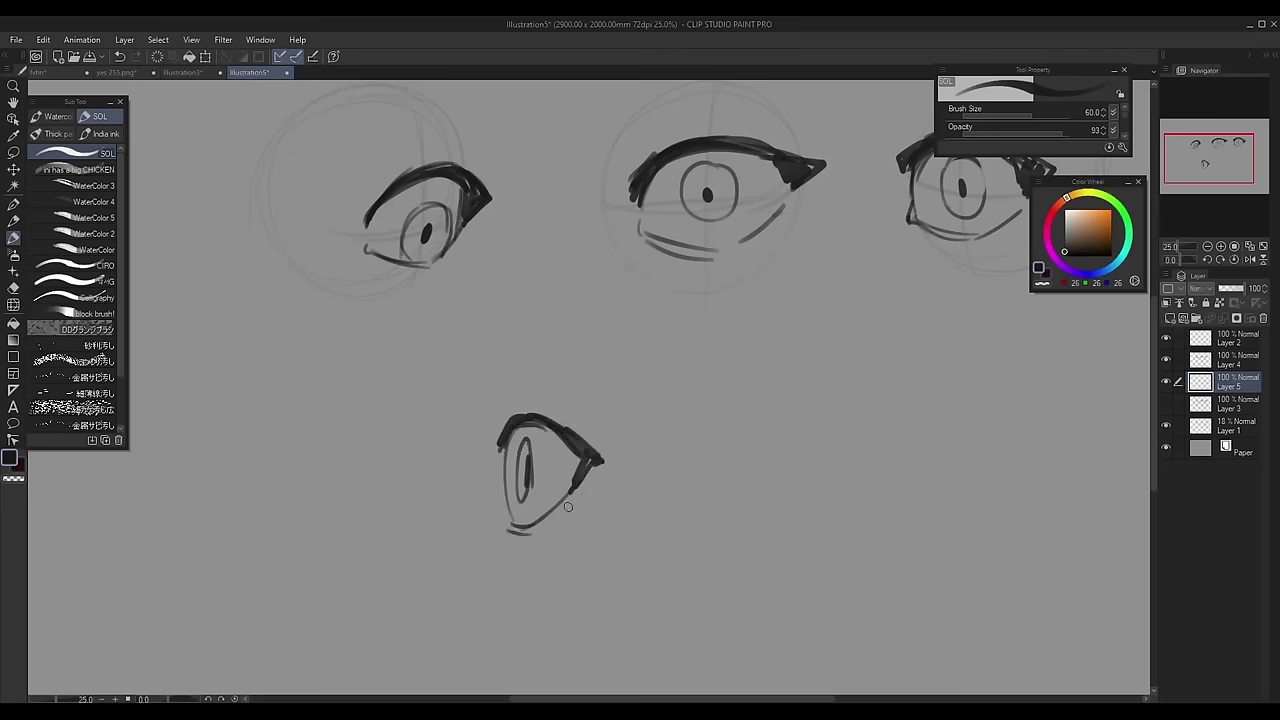
pyautogui.moveTo(577, 491); pyautogui.dragTo(549, 523)
pyautogui.moveTo(503, 405); pyautogui.dragTo(573, 417)
# Sketch a second, tall and narrow turned eye beside the first one, with a slim iris near its far edge
pyautogui.moveTo(740, 393)
pyautogui.mouseDown()
pyautogui.moveTo(697, 485)
pyautogui.moveTo(745, 516)
pyautogui.mouseUp()
pyautogui.moveTo(748, 418)
pyautogui.mouseDown()
pyautogui.moveTo(744, 500)
pyautogui.moveTo(786, 410)
pyautogui.moveTo(698, 488)
pyautogui.mouseUp()
pyautogui.moveTo(749, 450)
pyautogui.mouseDown()
pyautogui.moveTo(747, 468)
pyautogui.moveTo(721, 393)
pyautogui.mouseUp()
pyautogui.moveTo(707, 510); pyautogui.dragTo(733, 522)
pyautogui.moveTo(758, 483); pyautogui.dragTo(748, 516)
# Sketch a third eye in the lower row looking upward, with its iris under the upper lid and curved lower lid lines
pyautogui.moveTo(924, 412); pyautogui.dragTo(780, 377)
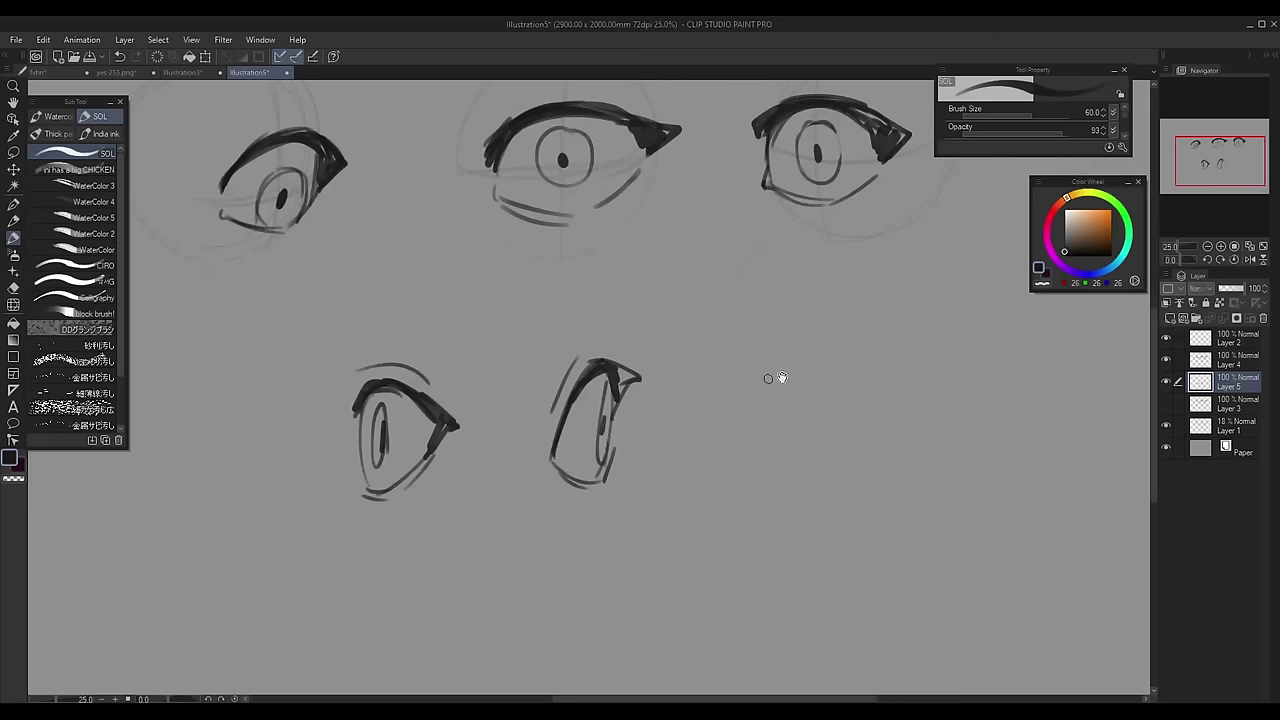
pyautogui.moveTo(719, 435); pyautogui.dragTo(831, 410)
pyautogui.moveTo(738, 385); pyautogui.dragTo(792, 378)
pyautogui.moveTo(762, 383); pyautogui.dragTo(771, 381)
pyautogui.moveTo(720, 416)
pyautogui.mouseDown()
pyautogui.moveTo(783, 369)
pyautogui.moveTo(857, 411)
pyautogui.moveTo(842, 413)
pyautogui.mouseUp()
pyautogui.moveTo(742, 366); pyautogui.dragTo(792, 364)
pyautogui.moveTo(733, 441); pyautogui.dragTo(811, 430)
pyautogui.moveTo(730, 386); pyautogui.dragTo(778, 364)
# Sketch a wedge-shaped side-view eye outline below the lower row's middle eye and reinforce its edges
pyautogui.moveTo(672, 567); pyautogui.dragTo(749, 489)
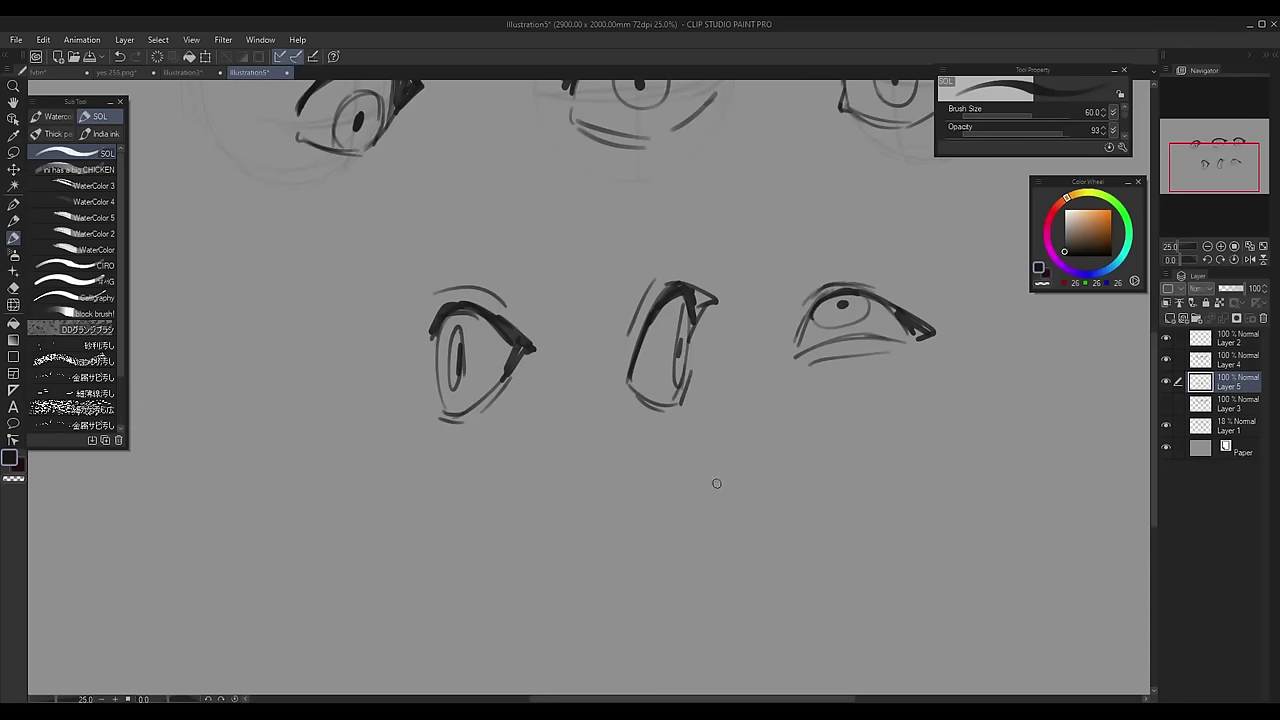
pyautogui.moveTo(632, 471); pyautogui.dragTo(672, 552)
pyautogui.moveTo(672, 552); pyautogui.dragTo(627, 593)
pyautogui.moveTo(634, 472); pyautogui.dragTo(680, 545)
pyautogui.moveTo(676, 548); pyautogui.dragTo(628, 593)
pyautogui.moveTo(636, 477); pyautogui.dragTo(628, 590)
pyautogui.moveTo(637, 494); pyautogui.dragTo(632, 562)
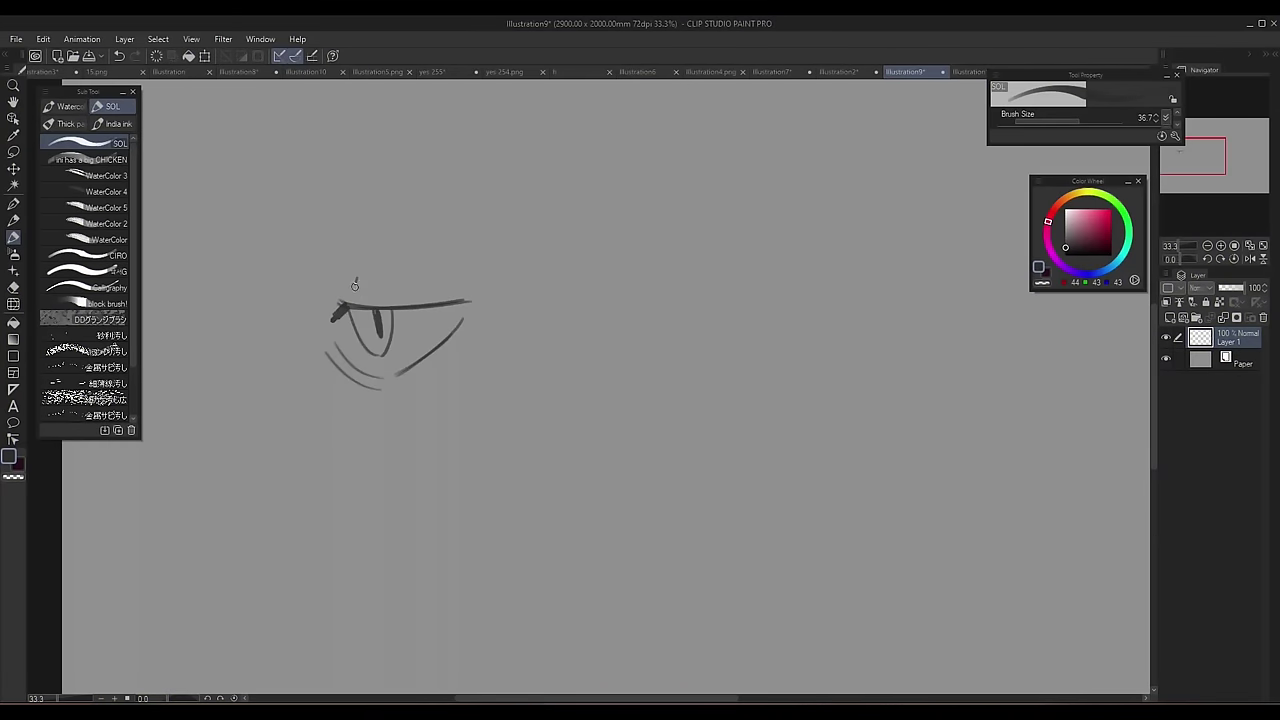
# Add a lid crease, eyeball outline and eyebrow to the half-closed eye, finishing the inner corner at brush size 40
pyautogui.moveTo(352, 292); pyautogui.dragTo(468, 291)
pyautogui.moveTo(340, 306)
pyautogui.mouseDown()
pyautogui.moveTo(481, 298)
pyautogui.moveTo(412, 374)
pyautogui.mouseUp()
pyautogui.moveTo(330, 236); pyautogui.dragTo(440, 216)
pyautogui.moveTo(356, 280); pyautogui.dragTo(342, 366)
pyautogui.moveTo(322, 244)
pyautogui.mouseDown()
pyautogui.moveTo(440, 224)
pyautogui.moveTo(484, 232)
pyautogui.mouseUp()
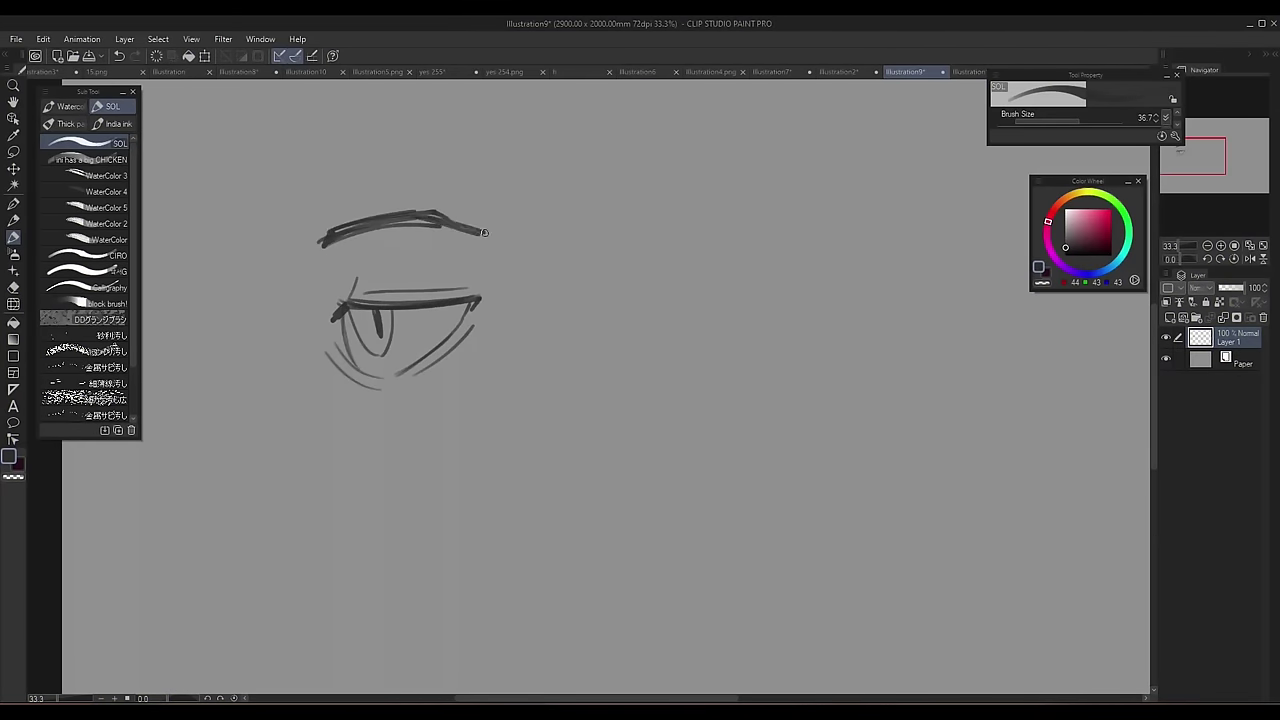
pyautogui.press(']')
pyautogui.moveTo(337, 362); pyautogui.dragTo(351, 351)
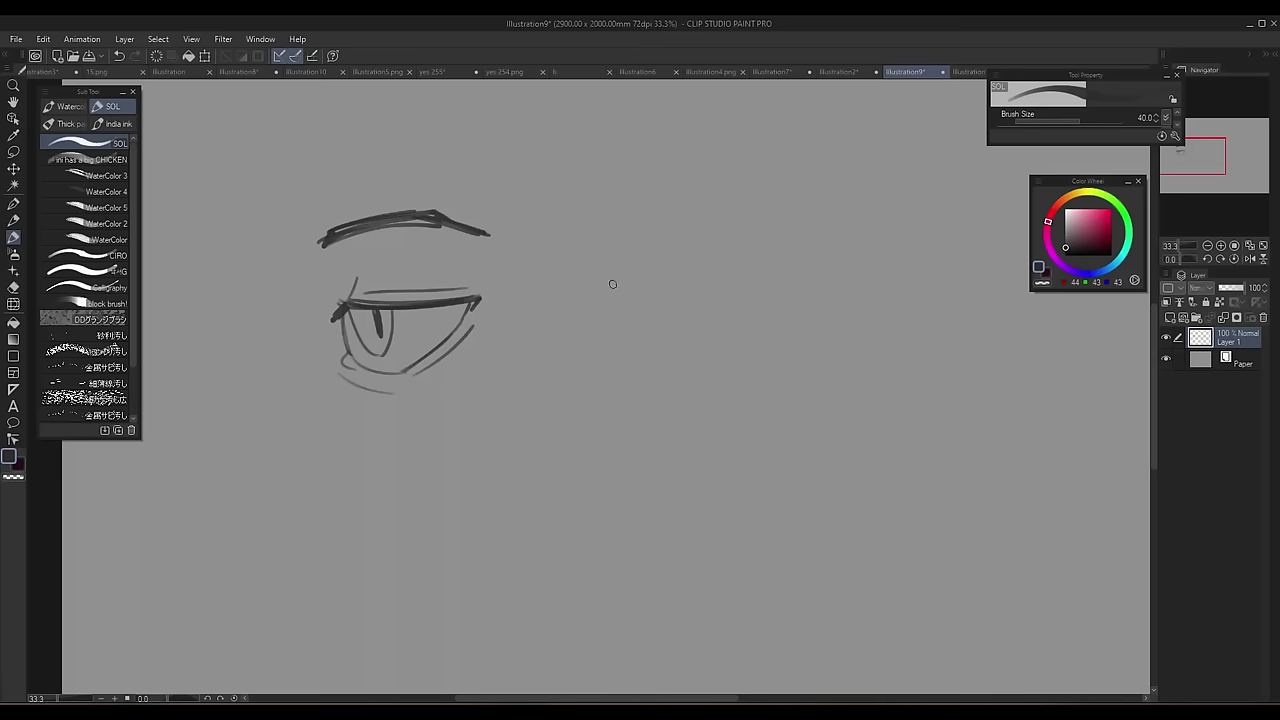
pyautogui.moveTo(560, 294)
pyautogui.mouseDown()
pyautogui.moveTo(606, 251)
pyautogui.moveTo(660, 272)
pyautogui.moveTo(690, 266)
pyautogui.moveTo(658, 274)
pyautogui.moveTo(651, 294)
pyautogui.mouseUp()
pyautogui.hotkey('ctrl', 'z')
pyautogui.hotkey('ctrl', 'z')
pyautogui.hotkey('ctrl', 'z')
# Sketch a second eye beside the half-closed one, with a steep arched upper lid, a short outer end and an eyeball edge
pyautogui.moveTo(612, 240); pyautogui.dragTo(654, 277)
pyautogui.moveTo(543, 337); pyautogui.dragTo(614, 248)
pyautogui.moveTo(628, 243)
pyautogui.mouseDown()
pyautogui.moveTo(654, 276)
pyautogui.moveTo(634, 334)
pyautogui.mouseUp()
pyautogui.moveTo(646, 276)
pyautogui.mouseDown()
pyautogui.moveTo(643, 340)
pyautogui.moveTo(633, 302)
pyautogui.moveTo(629, 321)
pyautogui.moveTo(646, 314)
pyautogui.moveTo(585, 341)
pyautogui.mouseUp()
pyautogui.press('e')
pyautogui.press('b')
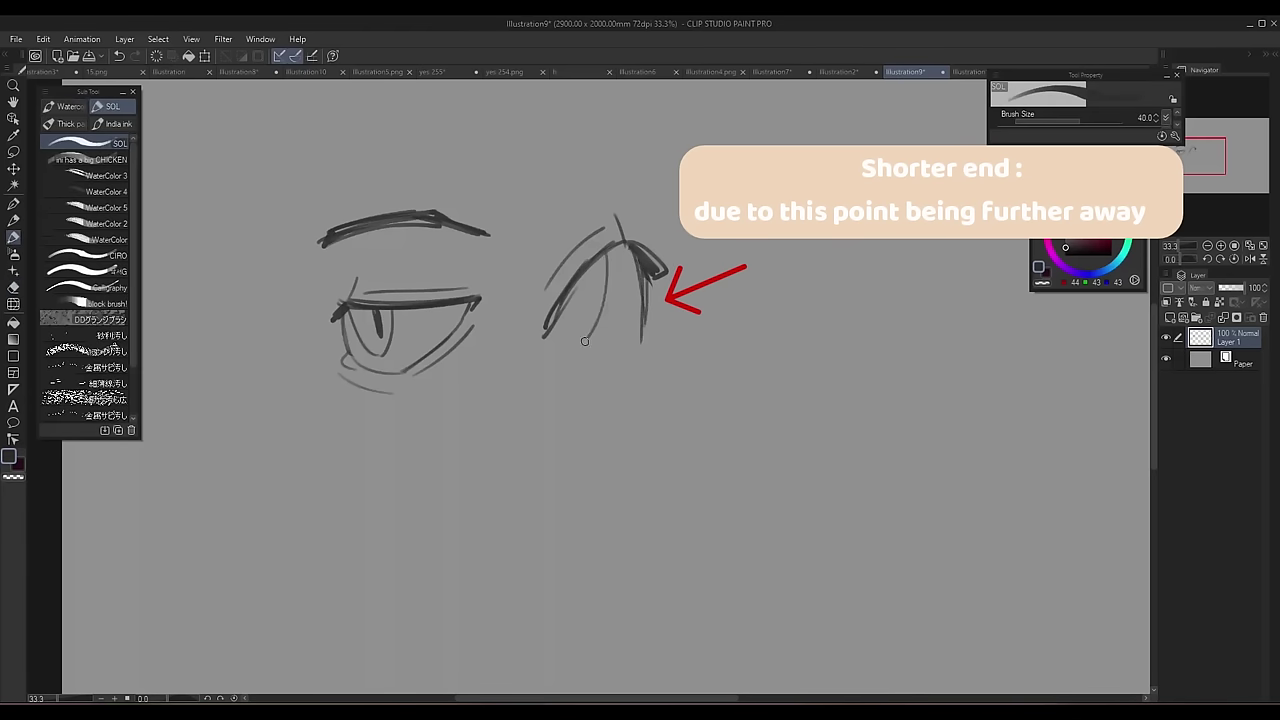
# Undo the last stroke, extend the second eye's inner lash end into a thick wedge and draw an eyebrow line above
pyautogui.hotkey('ctrl', 'z')
pyautogui.moveTo(566, 286); pyautogui.dragTo(527, 335)
pyautogui.moveTo(532, 334); pyautogui.dragTo(556, 302)
pyautogui.moveTo(532, 228); pyautogui.dragTo(645, 152)
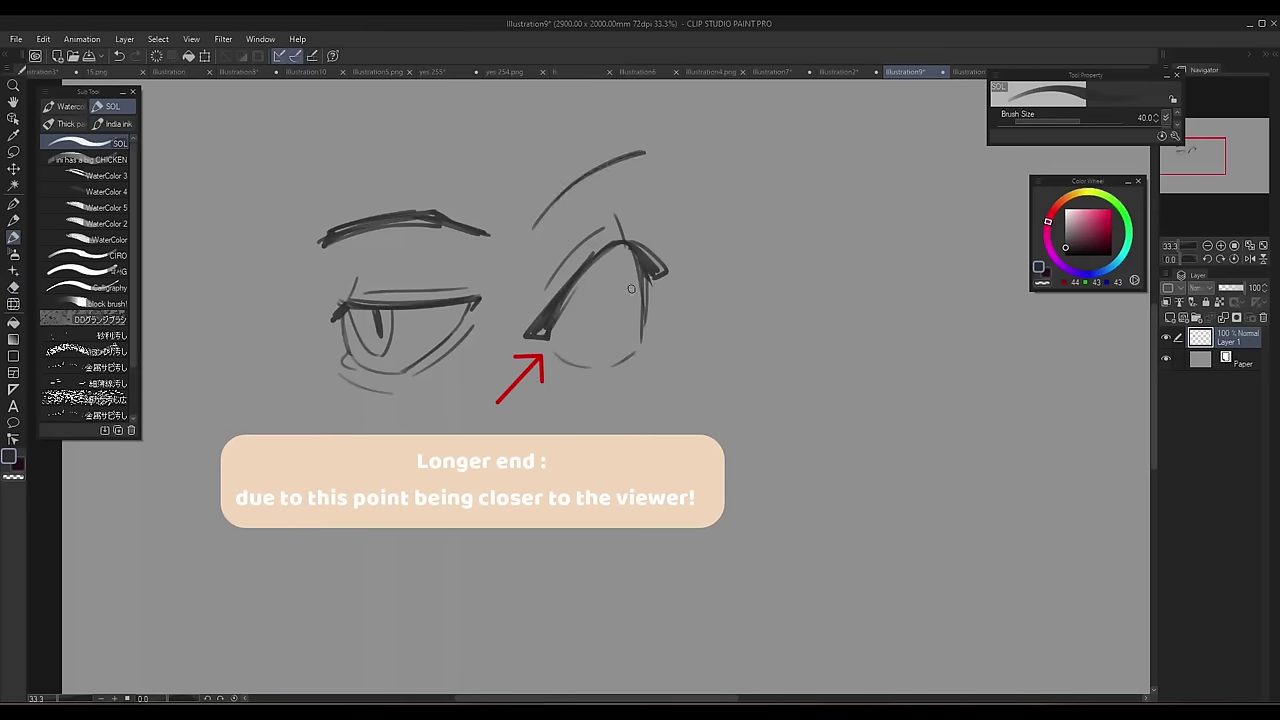
# Add the narrow iris and pupil to the second eye and clean up the upper lash line with the eraser
pyautogui.moveTo(634, 288); pyautogui.dragTo(637, 300)
pyautogui.press('e')
pyautogui.moveTo(583, 265)
pyautogui.mouseDown()
pyautogui.moveTo(640, 246)
pyautogui.moveTo(667, 279)
pyautogui.moveTo(626, 261)
pyautogui.moveTo(666, 257)
pyautogui.mouseUp()
pyautogui.press('b')
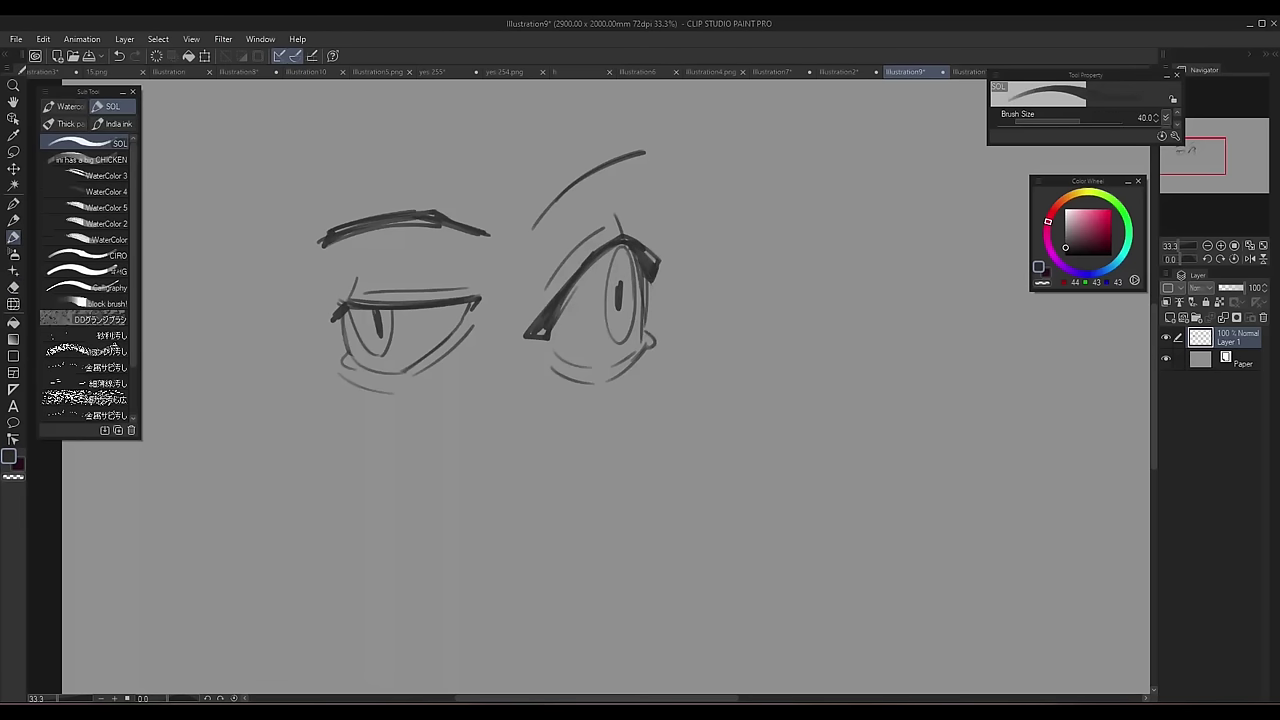
# Sketch an open eye with round iris, thick upper lashes and eyebrow below the row of eyes
pyautogui.moveTo(566, 418); pyautogui.dragTo(676, 404)
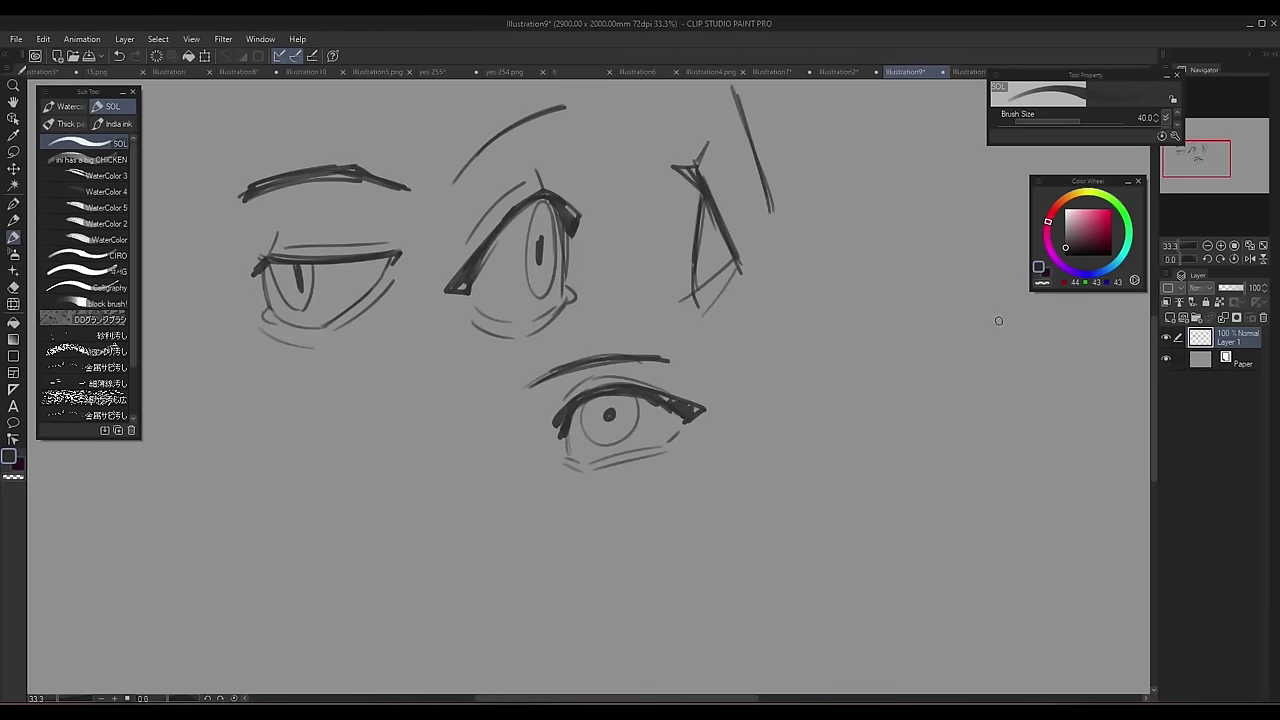
# Sketch a downcast eye below the half-closed one, with a sagging upper lid curve, an arched eyebrow and lower lid folds
pyautogui.moveTo(381, 397); pyautogui.dragTo(529, 397)
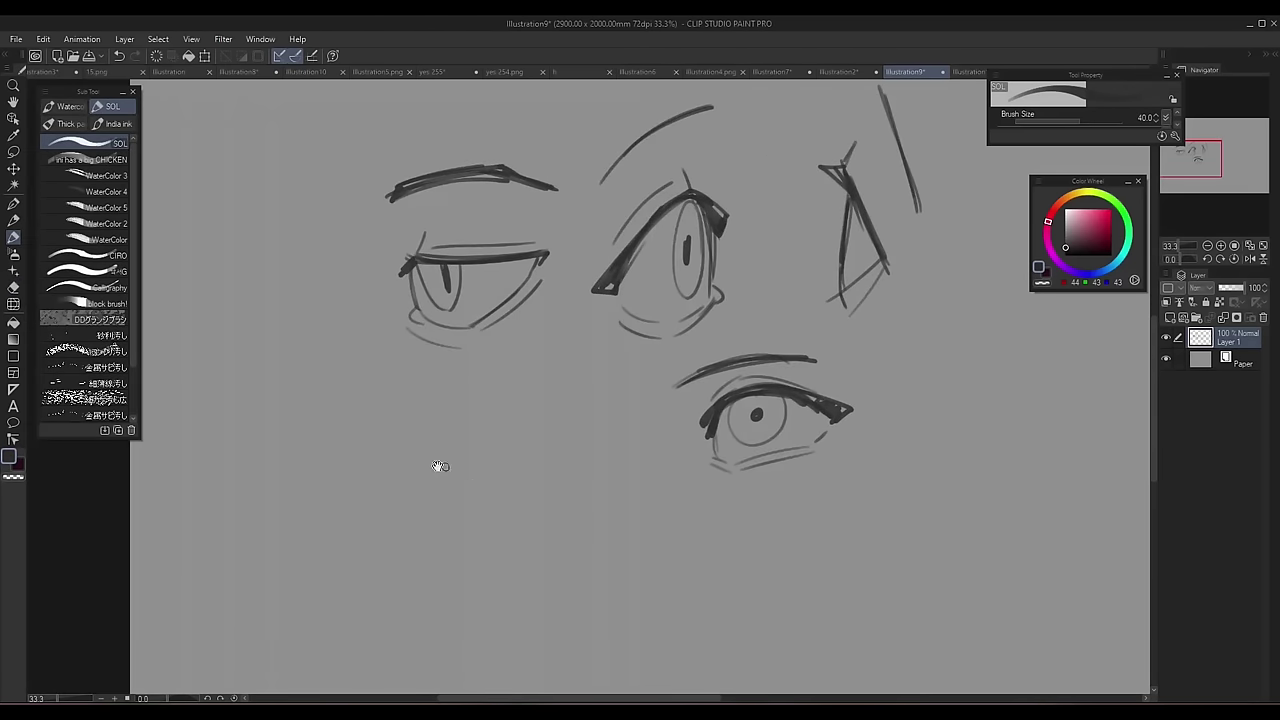
pyautogui.moveTo(428, 467); pyautogui.dragTo(566, 474)
pyautogui.moveTo(407, 434); pyautogui.dragTo(557, 426)
pyautogui.moveTo(428, 478); pyautogui.dragTo(466, 521)
pyautogui.moveTo(498, 532); pyautogui.dragTo(550, 500)
# Add the half-hidden iris and pupil to the downcast eye, thicken its lash line and draw the lid crease
pyautogui.moveTo(468, 496); pyautogui.dragTo(530, 496)
pyautogui.moveTo(430, 468); pyautogui.dragTo(550, 483)
pyautogui.moveTo(422, 490); pyautogui.dragTo(464, 532)
pyautogui.moveTo(526, 528); pyautogui.dragTo(558, 504)
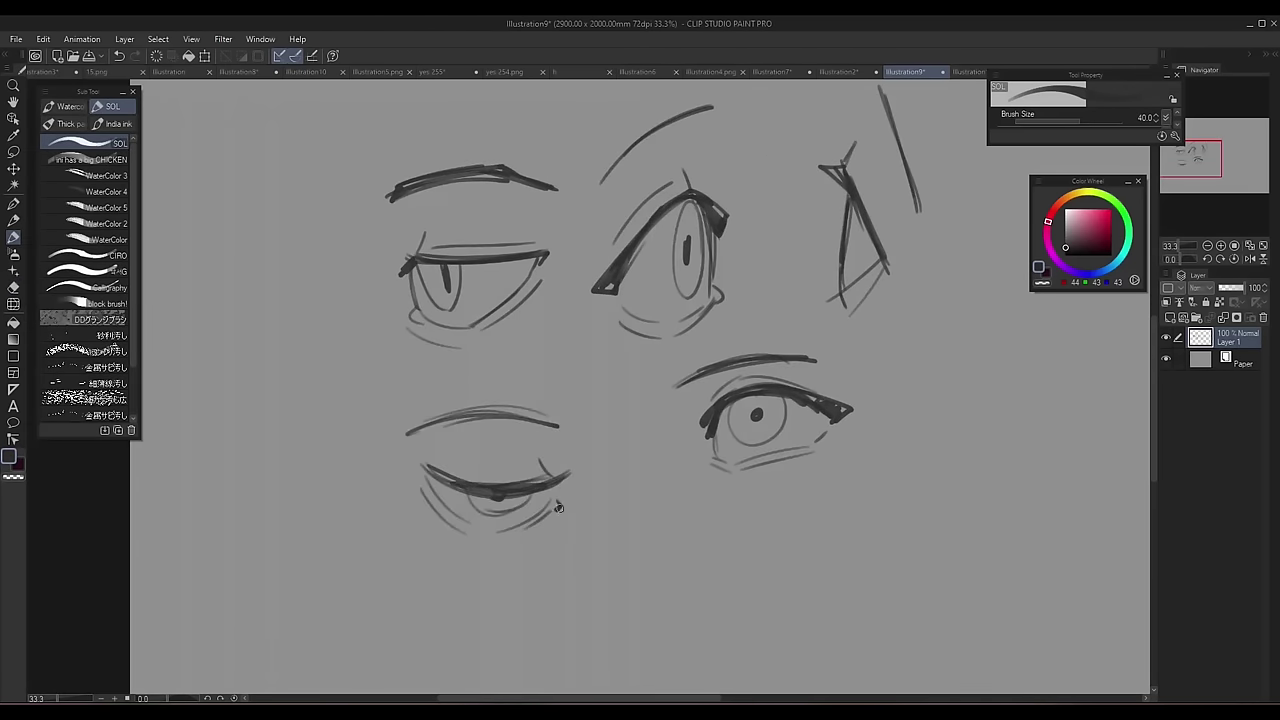
pyautogui.moveTo(470, 500); pyautogui.dragTo(526, 500)
pyautogui.moveTo(413, 468); pyautogui.dragTo(454, 484)
pyautogui.moveTo(443, 463); pyautogui.dragTo(516, 466)
# Undo the last stroke and sketch a half-closed side-view eye with a flat lash line, straight front edge, slanted lower line and eyebrow
pyautogui.moveTo(1206, 168); pyautogui.dragTo(1213, 167)
pyautogui.hotkey('ctrl', 'z')
pyautogui.moveTo(810, 388); pyautogui.dragTo(876, 405)
pyautogui.moveTo(880, 406); pyautogui.dragTo(829, 526)
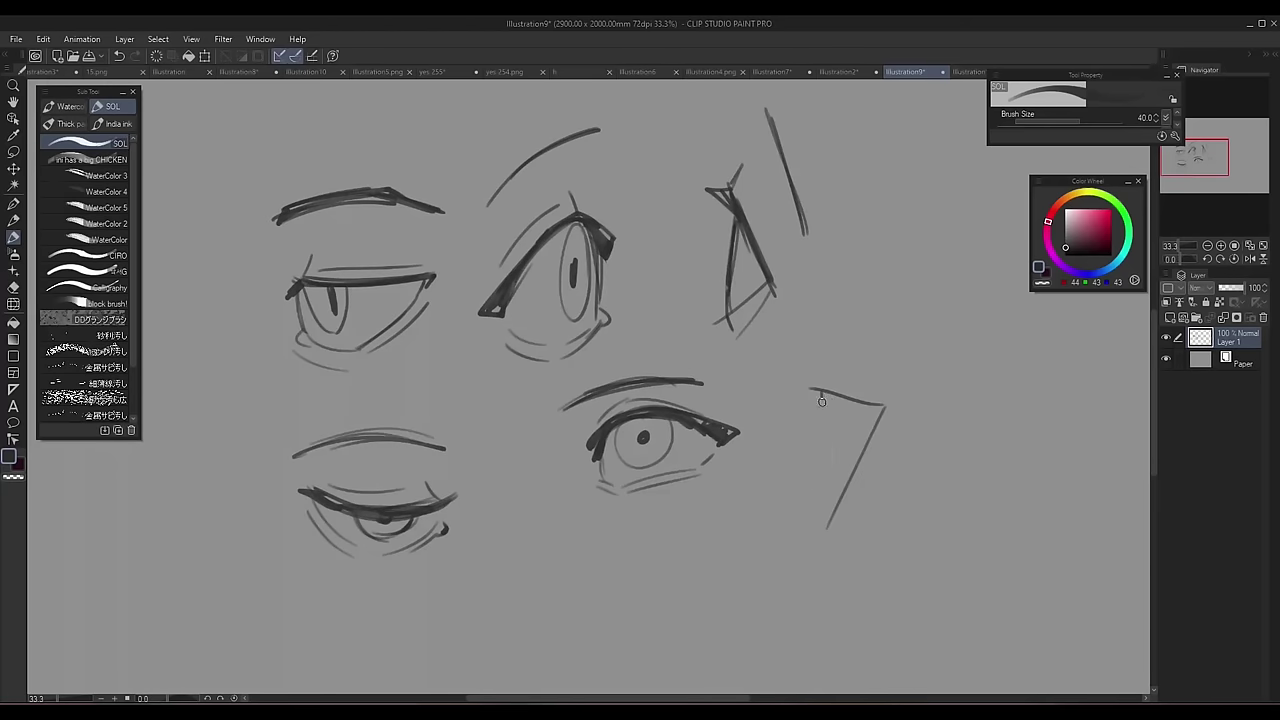
pyautogui.moveTo(824, 398); pyautogui.dragTo(828, 468)
pyautogui.moveTo(806, 387)
pyautogui.mouseDown()
pyautogui.moveTo(876, 402)
pyautogui.moveTo(846, 504)
pyautogui.moveTo(884, 390)
pyautogui.mouseUp()
pyautogui.moveTo(808, 322); pyautogui.dragTo(890, 343)
pyautogui.moveTo(806, 388); pyautogui.dragTo(886, 406)
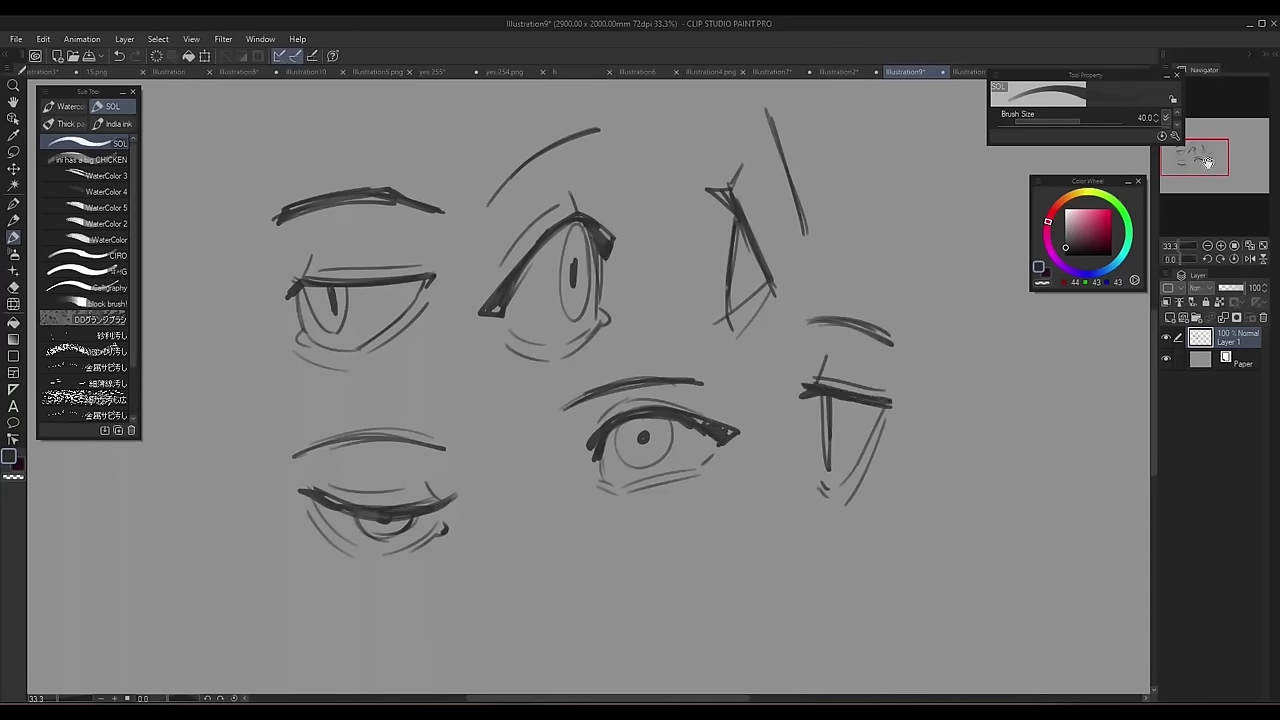
# Sketch a wide-open eye in the lower row with a round iris, small pupil dot and strongly arched upper lid
pyautogui.moveTo(1208, 162); pyautogui.dragTo(1204, 165)
pyautogui.moveTo(580, 523)
pyautogui.mouseDown()
pyautogui.moveTo(674, 530)
pyautogui.moveTo(570, 549)
pyautogui.mouseUp()
pyautogui.moveTo(597, 540); pyautogui.dragTo(600, 548)
pyautogui.click(620, 534)
pyautogui.moveTo(648, 501); pyautogui.dragTo(678, 525)
pyautogui.moveTo(598, 500)
pyautogui.mouseDown()
pyautogui.moveTo(558, 536)
pyautogui.moveTo(560, 554)
pyautogui.mouseUp()
# Add the lid crease, arched eyebrow and lower lid folds to the wide-open eye and thicken its upper lashes
pyautogui.moveTo(572, 507); pyautogui.dragTo(634, 481)
pyautogui.moveTo(556, 500)
pyautogui.mouseDown()
pyautogui.moveTo(606, 450)
pyautogui.moveTo(676, 468)
pyautogui.mouseUp()
pyautogui.moveTo(607, 580); pyautogui.dragTo(638, 575)
pyautogui.moveTo(590, 504); pyautogui.dragTo(660, 506)
pyautogui.moveTo(670, 552); pyautogui.dragTo(655, 566)
pyautogui.moveTo(678, 562); pyautogui.dragTo(655, 580)
# Sketch a narrow squinting eye beside the wide-open one, with flat parallel lids, a partly covered iris and a straight eyebrow
pyautogui.moveTo(746, 508); pyautogui.dragTo(858, 506)
pyautogui.moveTo(746, 526)
pyautogui.mouseDown()
pyautogui.moveTo(856, 520)
pyautogui.moveTo(828, 512)
pyautogui.mouseUp()
pyautogui.moveTo(748, 524)
pyautogui.mouseDown()
pyautogui.moveTo(830, 522)
pyautogui.moveTo(872, 504)
pyautogui.mouseUp()
pyautogui.moveTo(832, 477)
pyautogui.mouseDown()
pyautogui.moveTo(728, 481)
pyautogui.moveTo(834, 474)
pyautogui.mouseUp()
pyautogui.moveTo(757, 545)
pyautogui.mouseDown()
pyautogui.moveTo(832, 540)
pyautogui.moveTo(810, 596)
pyautogui.mouseUp()
# Draw red circles and arcs over the eyes on Layer 2 at brush size 40 to mark their eyeball spheres
pyautogui.moveTo(948, 350)
pyautogui.mouseDown()
pyautogui.moveTo(873, 496)
pyautogui.moveTo(940, 352)
pyautogui.mouseUp()
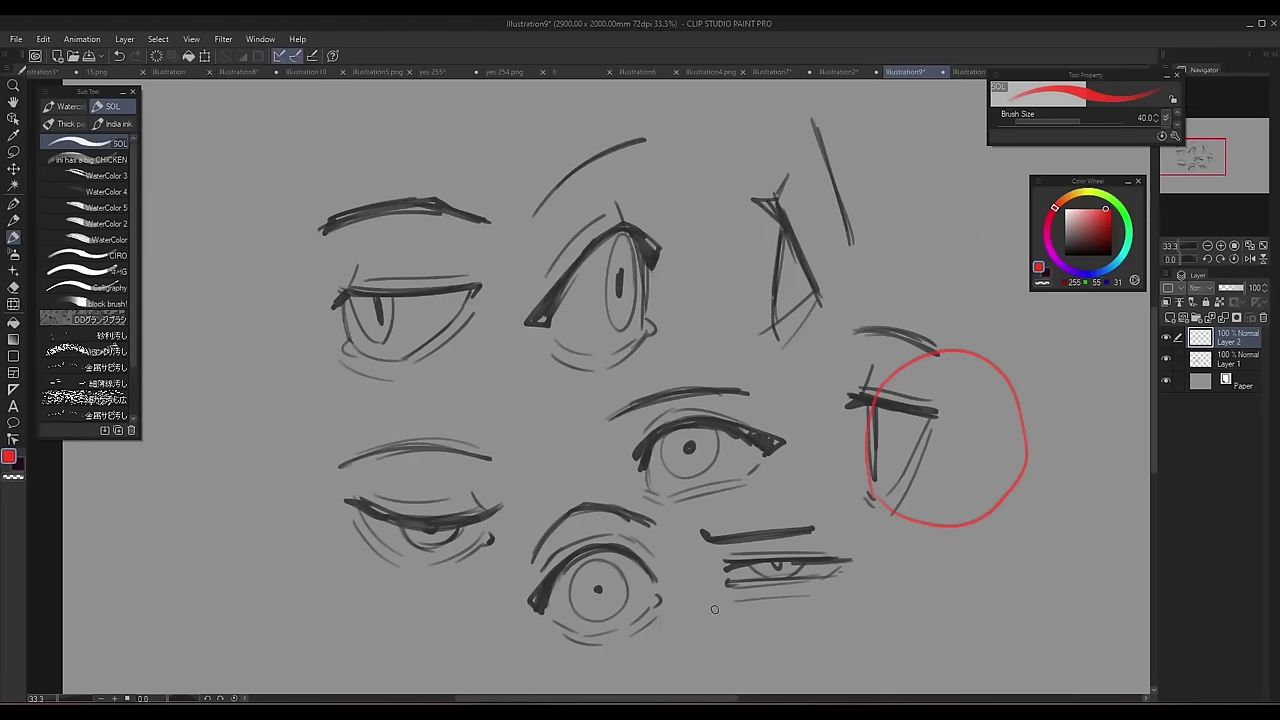
pyautogui.moveTo(714, 611); pyautogui.dragTo(862, 622)
pyautogui.moveTo(650, 503)
pyautogui.mouseDown()
pyautogui.moveTo(762, 528)
pyautogui.moveTo(637, 478)
pyautogui.mouseUp()
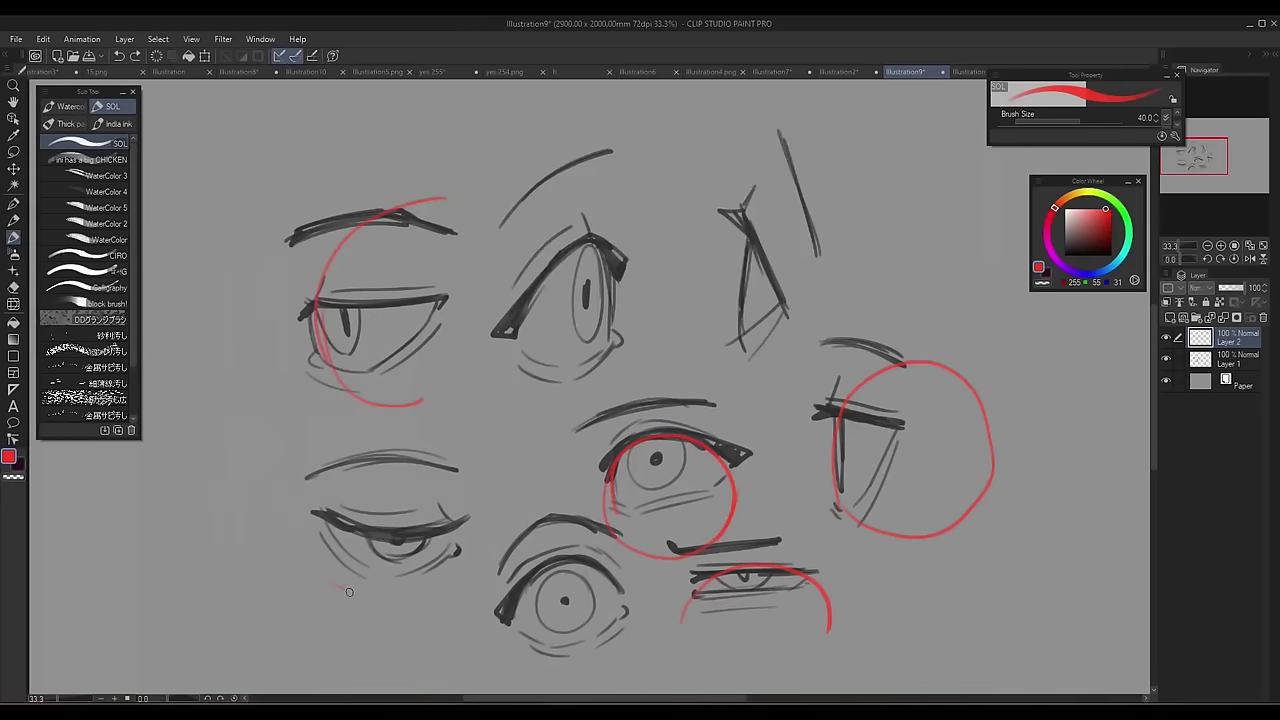
pyautogui.moveTo(349, 592); pyautogui.dragTo(336, 586)
pyautogui.moveTo(794, 182)
pyautogui.mouseDown()
pyautogui.moveTo(806, 376)
pyautogui.moveTo(858, 180)
pyautogui.mouseUp()
# Hide the sphere overlay, add a layer and outline the upper and lower eyelid folds in red at brush size 22.4
pyautogui.click(1166, 337)
pyautogui.click(1170, 318)
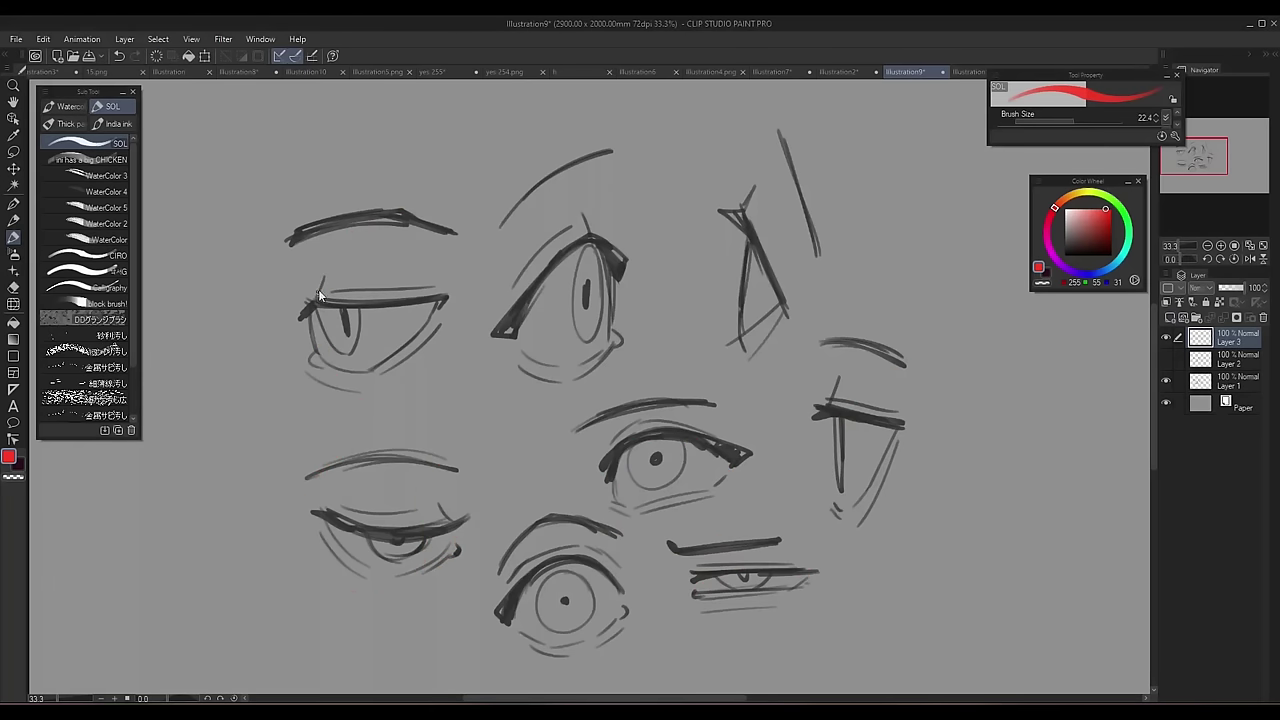
pyautogui.moveTo(320, 295); pyautogui.dragTo(423, 284)
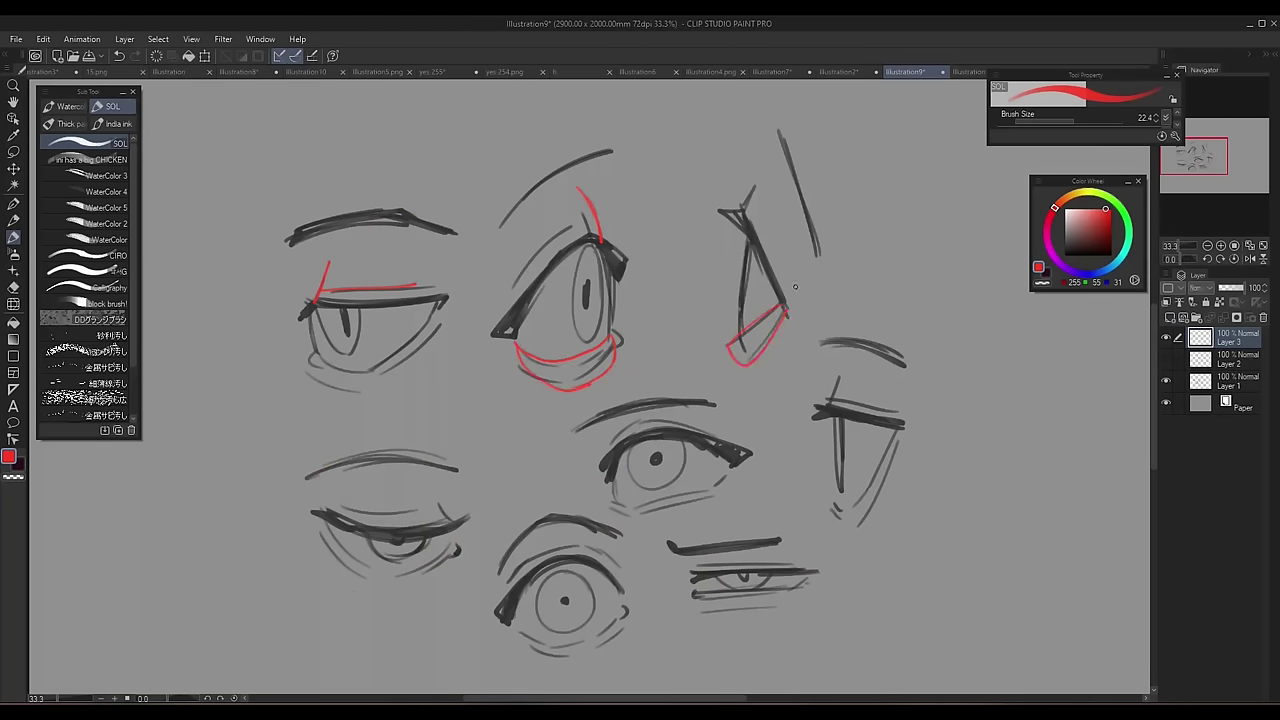
pyautogui.moveTo(742, 211); pyautogui.dragTo(795, 295)
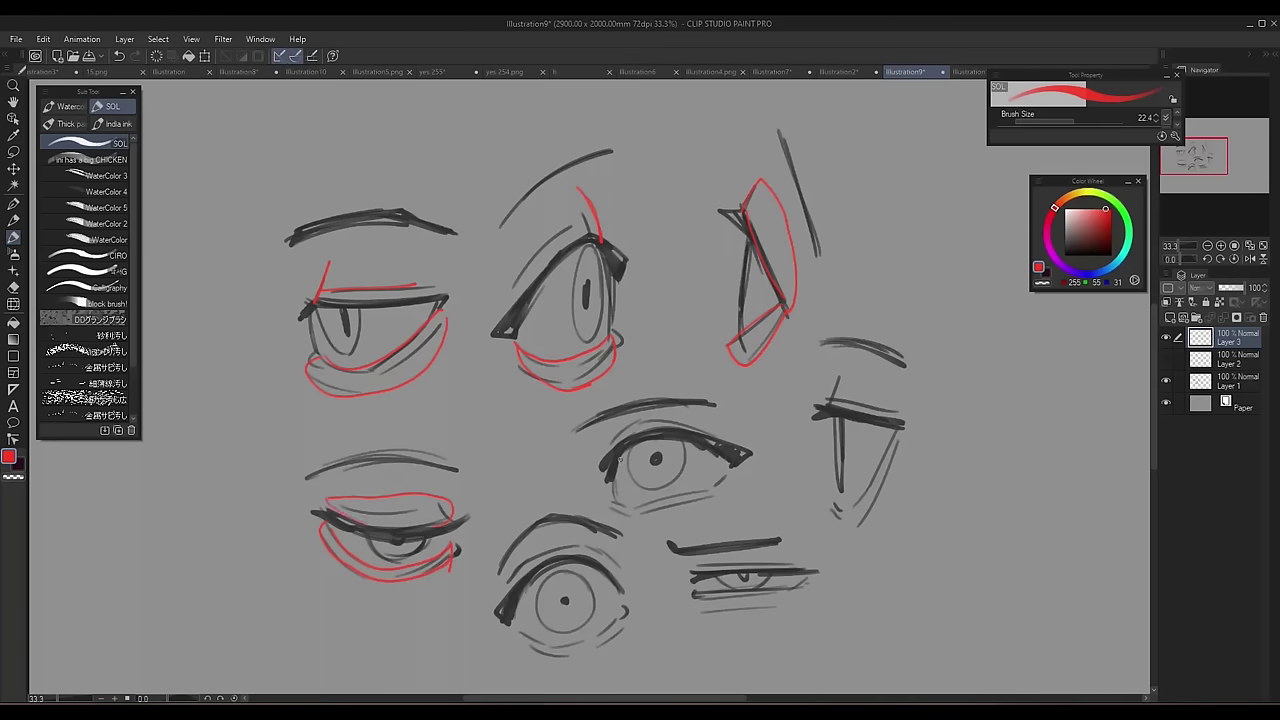
# Hide the eyelid overlay, add a layer and trace the upper lash lines in dark red
pyautogui.click(1167, 340)
pyautogui.click(1170, 317)
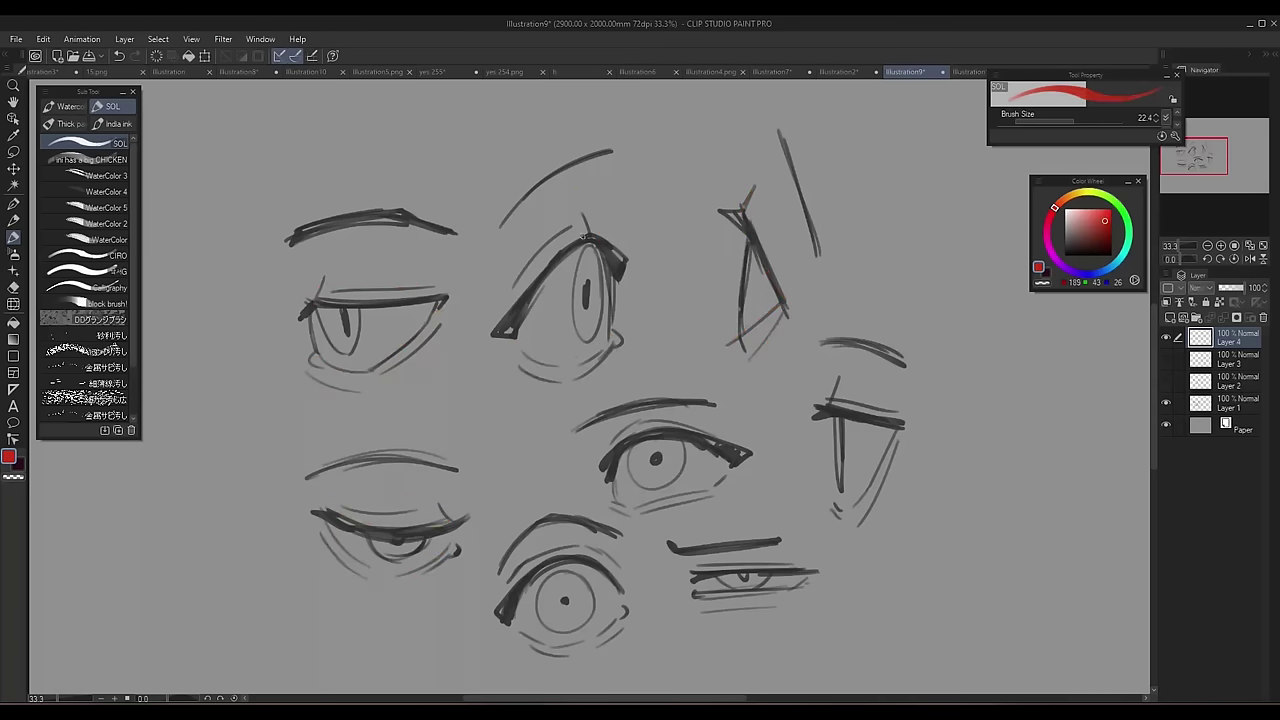
pyautogui.moveTo(585, 235); pyautogui.dragTo(620, 273)
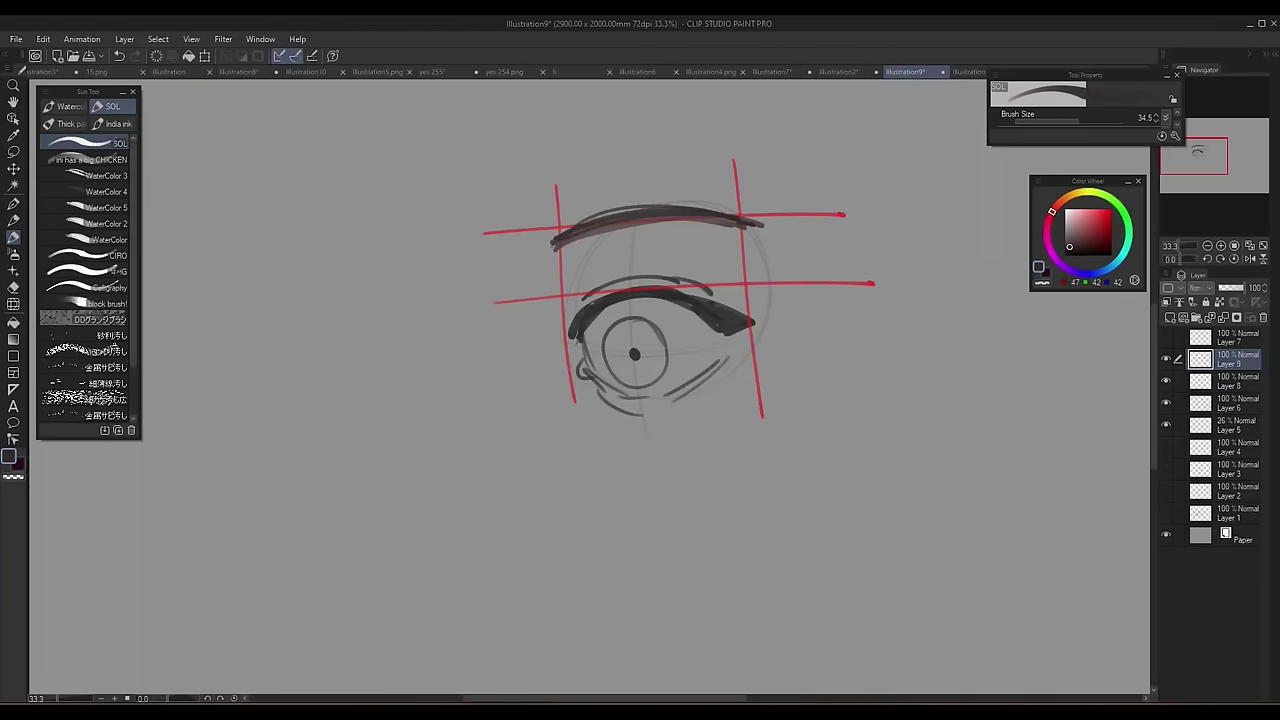
# Toggle the visibility of Layer 6 and Layer 8 to compare them, and clear the eyebrow from Layer 9
pyautogui.click(1166, 402)
pyautogui.click(1166, 402)
pyautogui.click(1166, 381)
pyautogui.click(1166, 381)
pyautogui.press('Delete')
# Try two other eyebrow shapes between the red guide lines and delete the eyebrow layer
pyautogui.moveTo(548, 273); pyautogui.dragTo(744, 216)
pyautogui.press('Delete')
pyautogui.moveTo(558, 182); pyautogui.dragTo(742, 247)
pyautogui.click(1263, 317)
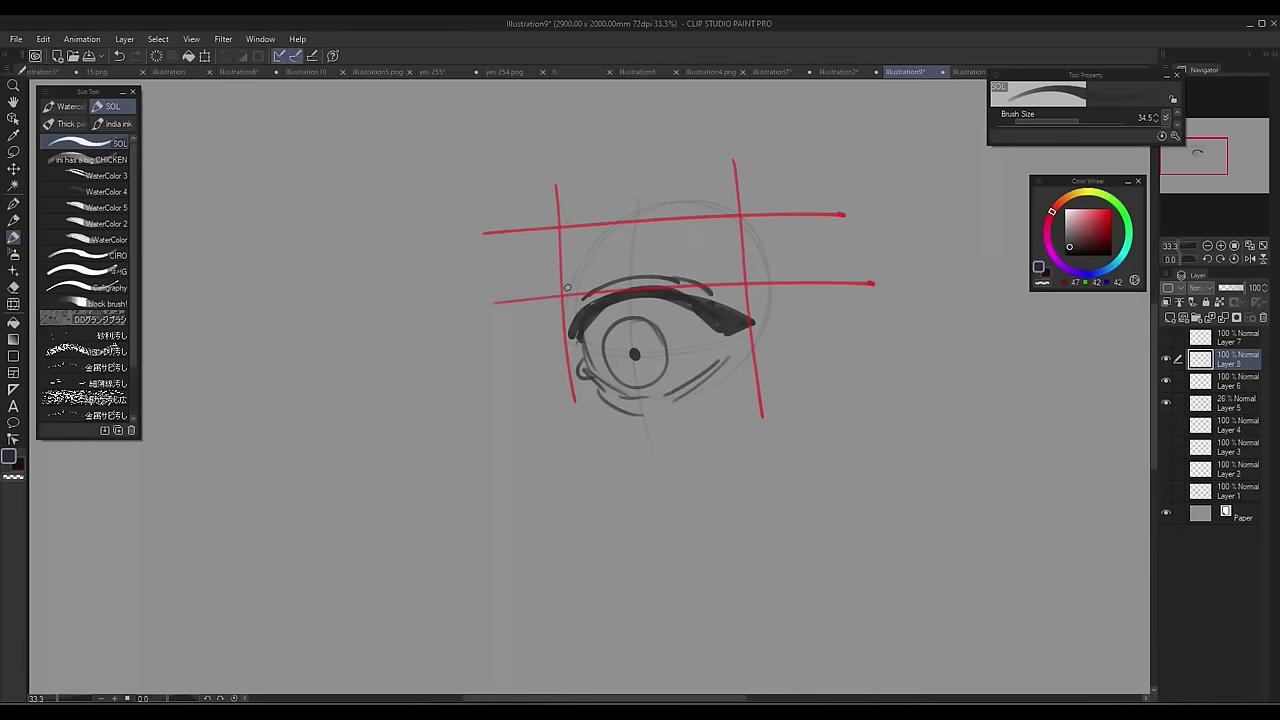
# Draw a low eyebrow just above the upper lid between the vertical red guides and thicken it with a return stroke
pyautogui.moveTo(534, 270); pyautogui.dragTo(740, 258)
pyautogui.moveTo(740, 258)
pyautogui.mouseDown()
pyautogui.moveTo(537, 267)
pyautogui.moveTo(531, 282)
pyautogui.mouseUp()
pyautogui.moveTo(630, 156); pyautogui.dragTo(655, 155)
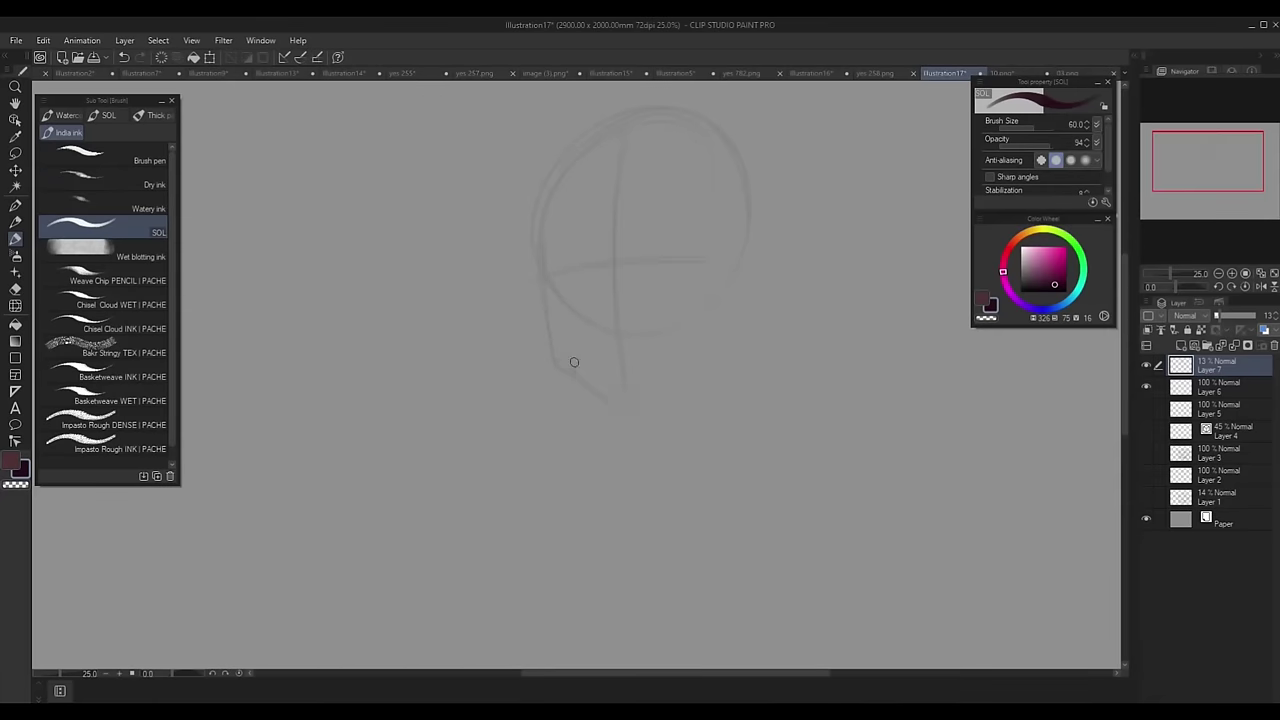
# Add the jaw, neck and ear to the faint three-quarter head construction on Layer 7
pyautogui.moveTo(710, 400); pyautogui.dragTo(710, 468)
pyautogui.moveTo(612, 405); pyautogui.dragTo(712, 462)
pyautogui.moveTo(680, 440)
pyautogui.mouseDown()
pyautogui.moveTo(680, 526)
pyautogui.moveTo(720, 486)
pyautogui.mouseUp()
pyautogui.moveTo(697, 322); pyautogui.dragTo(730, 340)
pyautogui.moveTo(704, 282); pyautogui.dragTo(750, 281)
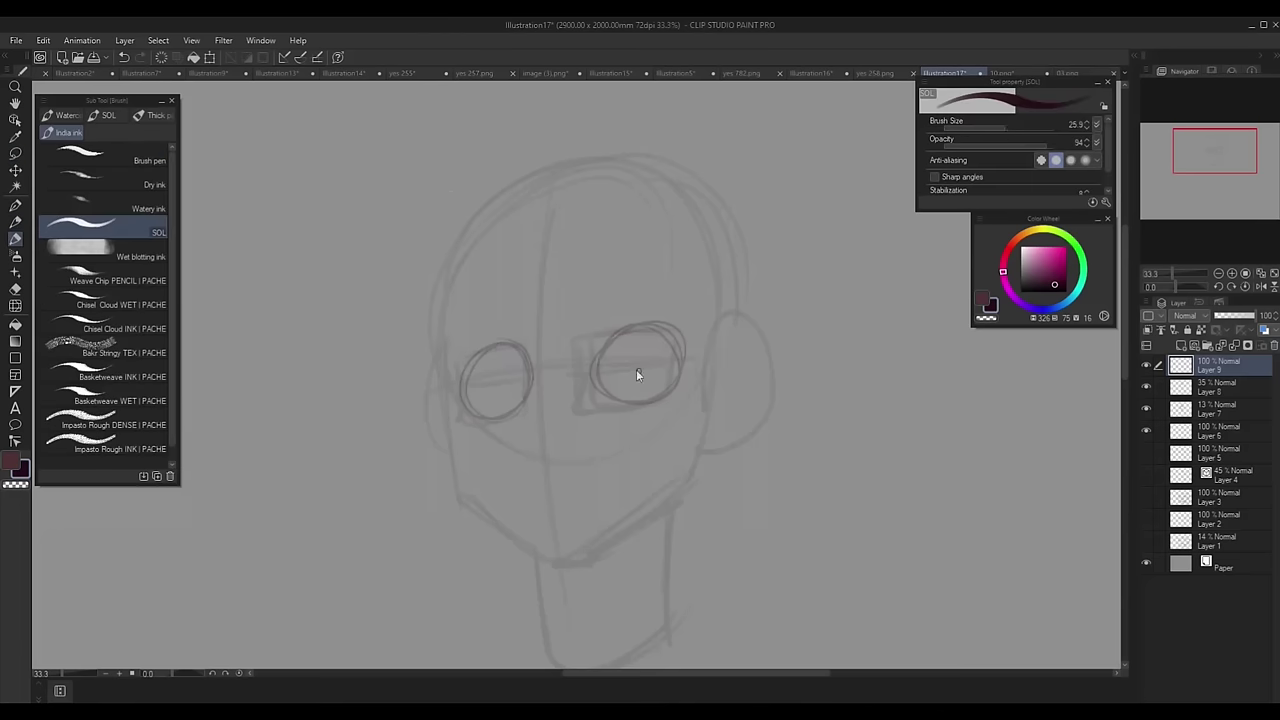
# Draw the near eye's thick upper lashes over its sphere and the eyebrow above at brush size 32.9
pyautogui.press(']')
pyautogui.press(']')
pyautogui.moveTo(595, 369); pyautogui.dragTo(688, 351)
pyautogui.moveTo(595, 368); pyautogui.dragTo(648, 331)
pyautogui.moveTo(584, 312); pyautogui.dragTo(645, 300)
pyautogui.moveTo(599, 298); pyautogui.dragTo(678, 313)
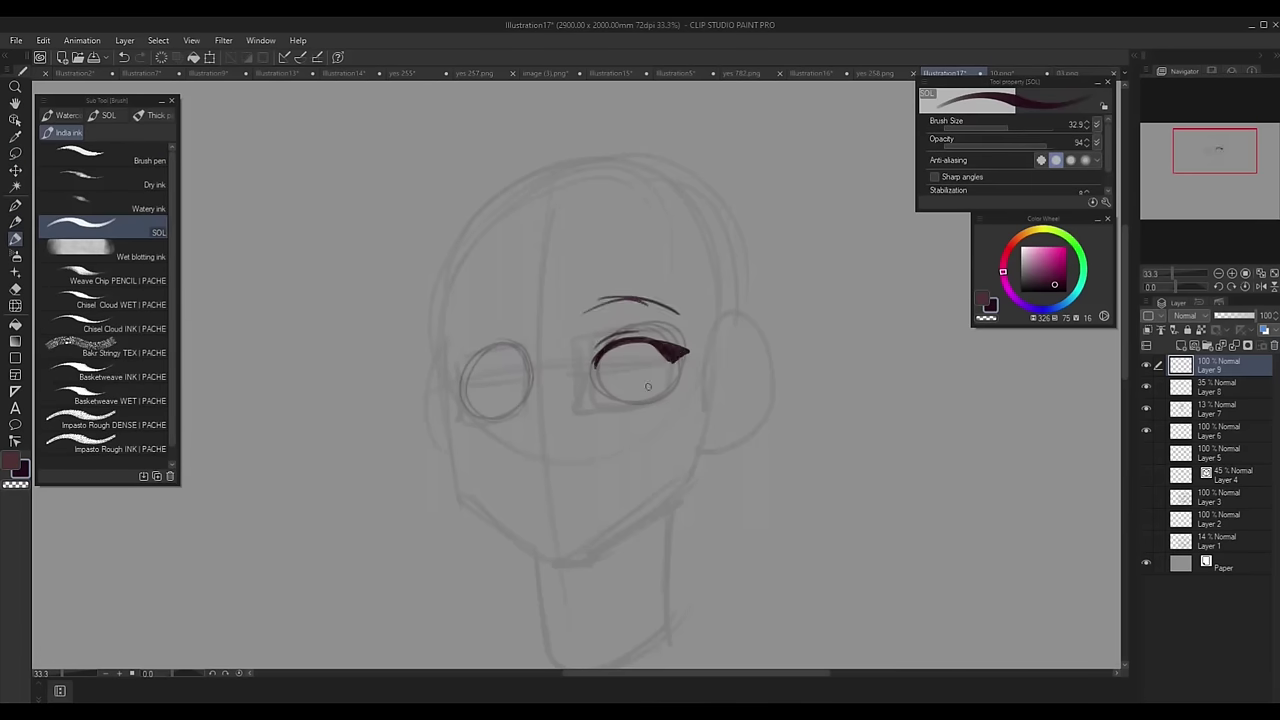
# Add the lower lid and iris to the near eye and start the lash and brow lines of the far eye
pyautogui.moveTo(595, 397); pyautogui.dragTo(622, 400)
pyautogui.moveTo(624, 356); pyautogui.dragTo(618, 362)
pyautogui.moveTo(489, 358)
pyautogui.mouseDown()
pyautogui.moveTo(532, 378)
pyautogui.moveTo(452, 378)
pyautogui.moveTo(522, 316)
pyautogui.mouseUp()
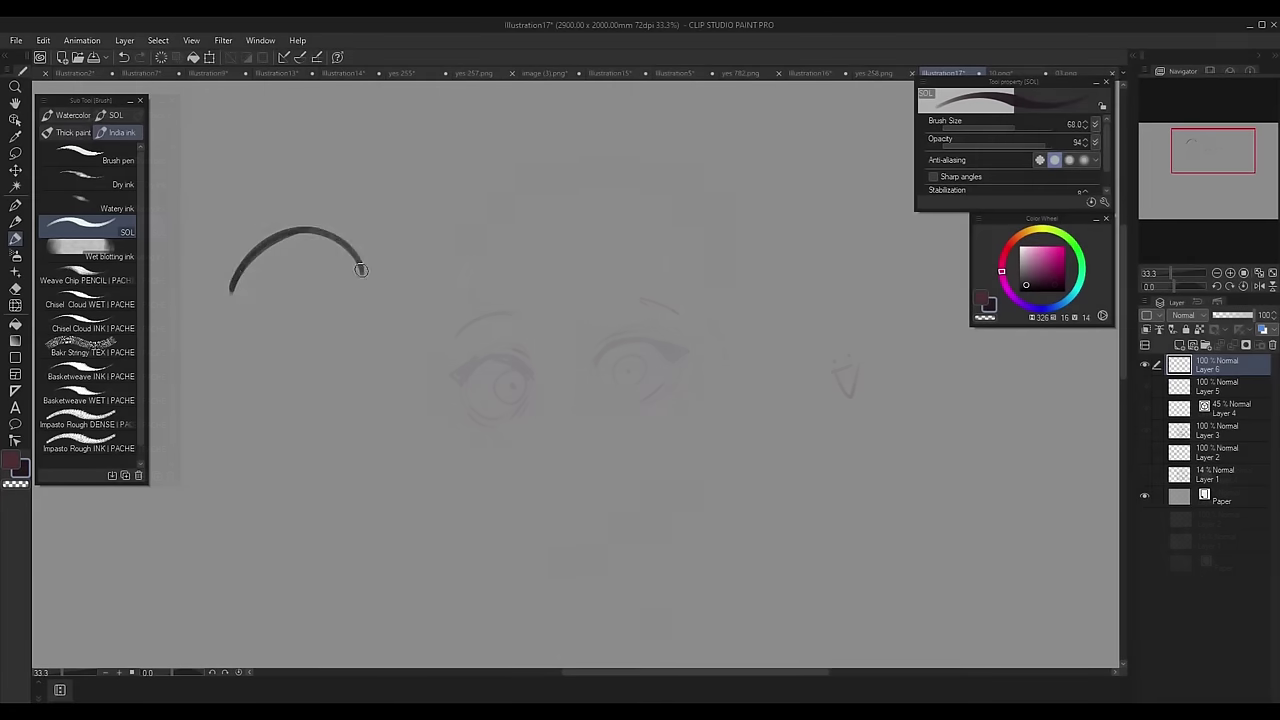
# Sketch a large wide-open eye on Layer 6 with arched lashes, lower lid lines, round iris, pupil, lid crease and eyebrow
pyautogui.moveTo(232, 292); pyautogui.dragTo(398, 284)
pyautogui.moveTo(366, 322)
pyautogui.mouseDown()
pyautogui.moveTo(244, 360)
pyautogui.moveTo(304, 383)
pyautogui.mouseUp()
pyautogui.moveTo(338, 375); pyautogui.dragTo(378, 334)
pyautogui.moveTo(300, 264); pyautogui.dragTo(312, 266)
pyautogui.click(292, 300)
pyautogui.moveTo(225, 267); pyautogui.dragTo(295, 222)
pyautogui.moveTo(218, 211); pyautogui.dragTo(383, 185)
# Sketch a half-lidded eye beside the wide-open one, with a flat upper lid, crease, lower folds, partly hidden iris and slanted eyebrow
pyautogui.moveTo(477, 326); pyautogui.dragTo(640, 296)
pyautogui.moveTo(543, 303)
pyautogui.mouseDown()
pyautogui.moveTo(652, 309)
pyautogui.moveTo(650, 296)
pyautogui.mouseUp()
pyautogui.moveTo(487, 294); pyautogui.dragTo(619, 276)
pyautogui.moveTo(490, 362); pyautogui.dragTo(556, 378)
pyautogui.moveTo(580, 379); pyautogui.dragTo(642, 333)
pyautogui.moveTo(507, 316); pyautogui.dragTo(604, 309)
pyautogui.click(555, 312)
pyautogui.moveTo(456, 266); pyautogui.dragTo(649, 231)
# Sketch a third eye in the row with a down-slanting upper lid, full round iris, pupil, lower lid lines, crease and eyebrow
pyautogui.moveTo(794, 281)
pyautogui.mouseDown()
pyautogui.moveTo(707, 290)
pyautogui.moveTo(872, 328)
pyautogui.mouseUp()
pyautogui.moveTo(755, 305); pyautogui.dragTo(720, 350)
pyautogui.moveTo(698, 360); pyautogui.dragTo(750, 402)
pyautogui.moveTo(828, 358); pyautogui.dragTo(782, 392)
pyautogui.click(753, 331)
pyautogui.moveTo(674, 320)
pyautogui.mouseDown()
pyautogui.moveTo(734, 292)
pyautogui.moveTo(808, 292)
pyautogui.mouseUp()
pyautogui.moveTo(668, 210); pyautogui.dragTo(842, 226)
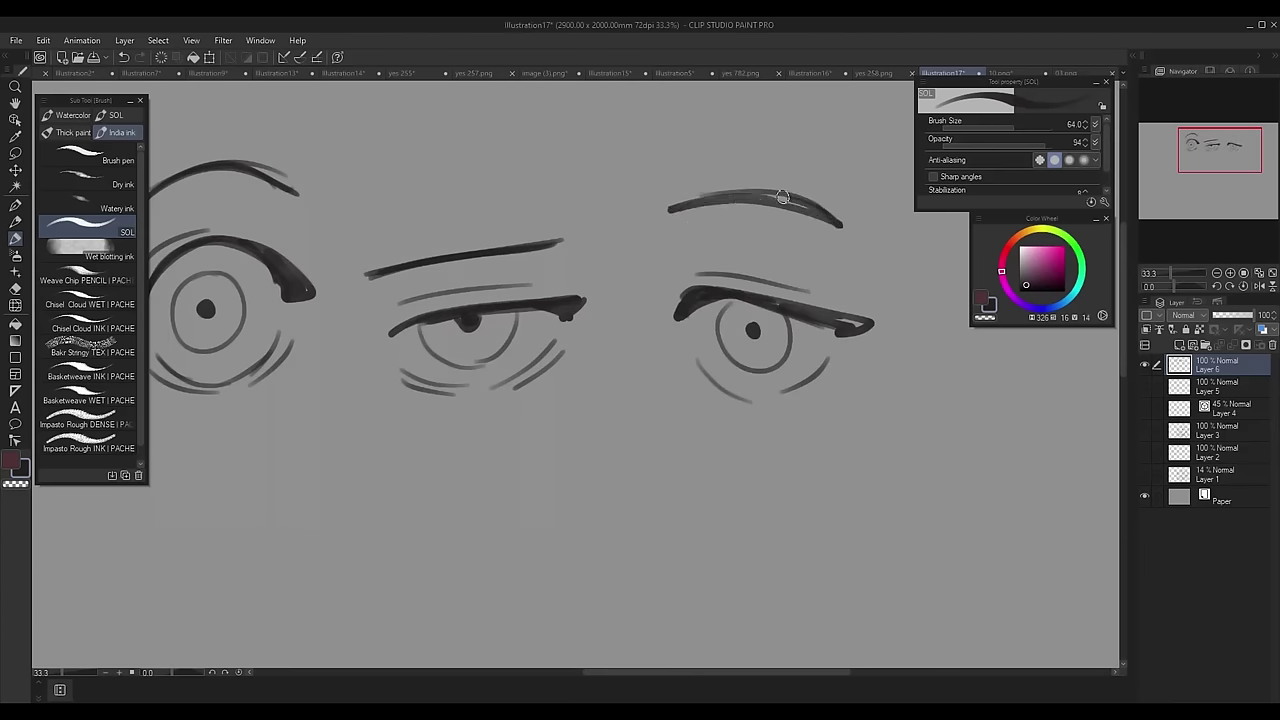
# Start a fourth eye beside the row with an upper lid line and a curved stroke beneath it
pyautogui.hotkey('ctrl', '-')
pyautogui.moveTo(720, 340)
pyautogui.mouseDown()
pyautogui.moveTo(840, 296)
pyautogui.moveTo(888, 298)
pyautogui.mouseUp()
pyautogui.moveTo(848, 336); pyautogui.dragTo(740, 374)
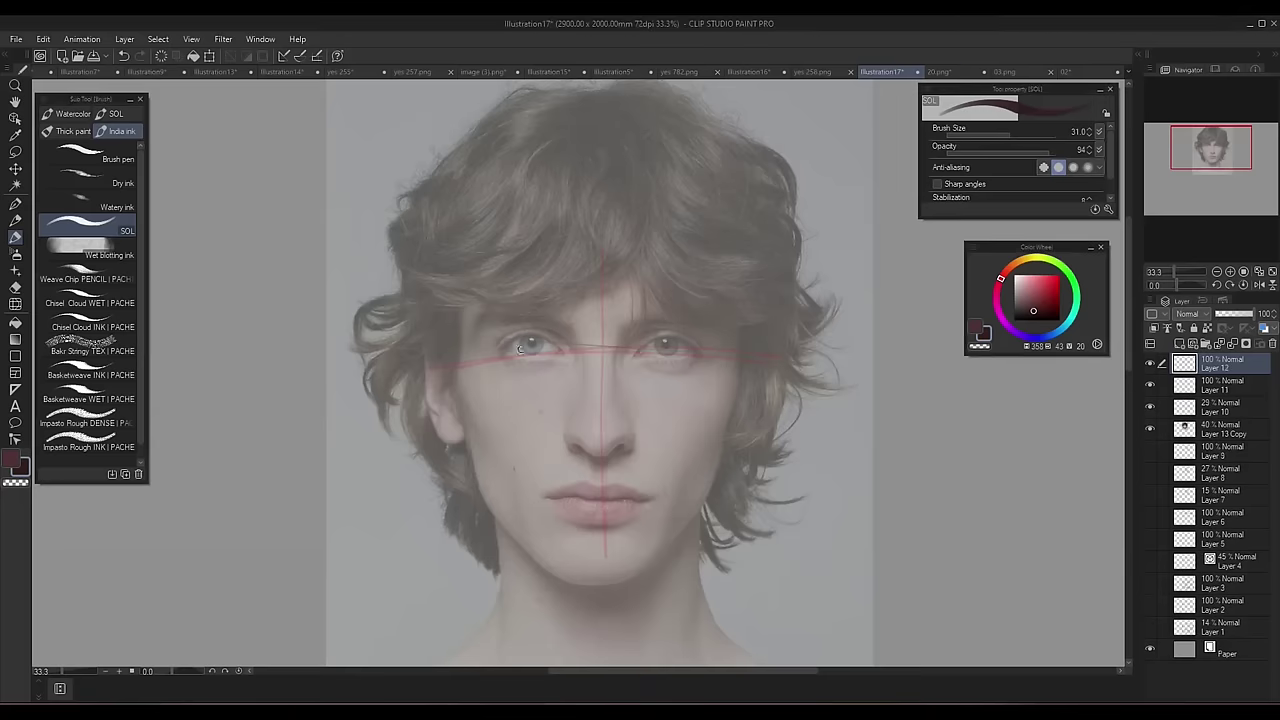
# Trace the brow line, a boxy nose and the curve through the nose base over the portrait at brush size 31
pyautogui.moveTo(485, 321)
pyautogui.mouseDown()
pyautogui.moveTo(730, 315)
pyautogui.moveTo(704, 311)
pyautogui.mouseUp()
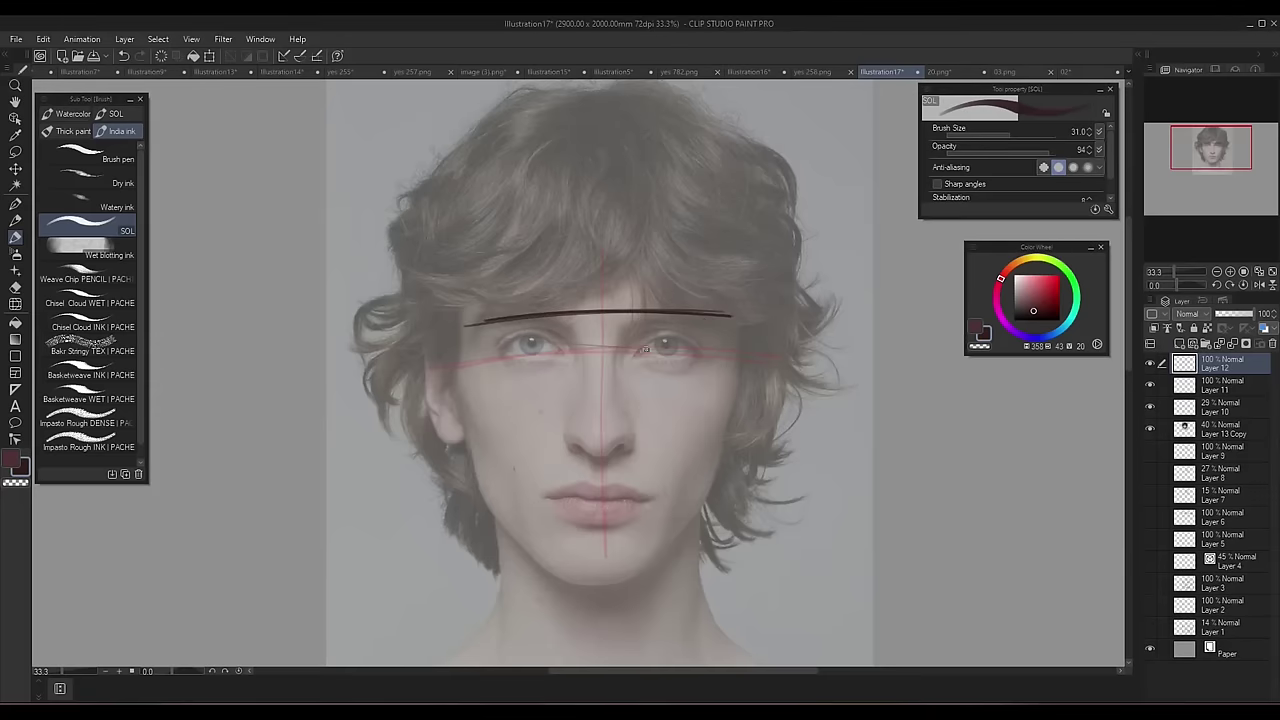
pyautogui.moveTo(576, 318)
pyautogui.mouseDown()
pyautogui.moveTo(591, 355)
pyautogui.moveTo(613, 354)
pyautogui.moveTo(571, 438)
pyautogui.mouseUp()
pyautogui.moveTo(617, 358)
pyautogui.mouseDown()
pyautogui.moveTo(572, 433)
pyautogui.moveTo(627, 434)
pyautogui.mouseUp()
pyautogui.moveTo(570, 440); pyautogui.dragTo(633, 437)
pyautogui.moveTo(588, 358); pyautogui.dragTo(572, 442)
pyautogui.moveTo(572, 442); pyautogui.dragTo(630, 447)
pyautogui.moveTo(449, 516)
pyautogui.mouseDown()
pyautogui.moveTo(566, 459)
pyautogui.moveTo(711, 466)
pyautogui.mouseUp()
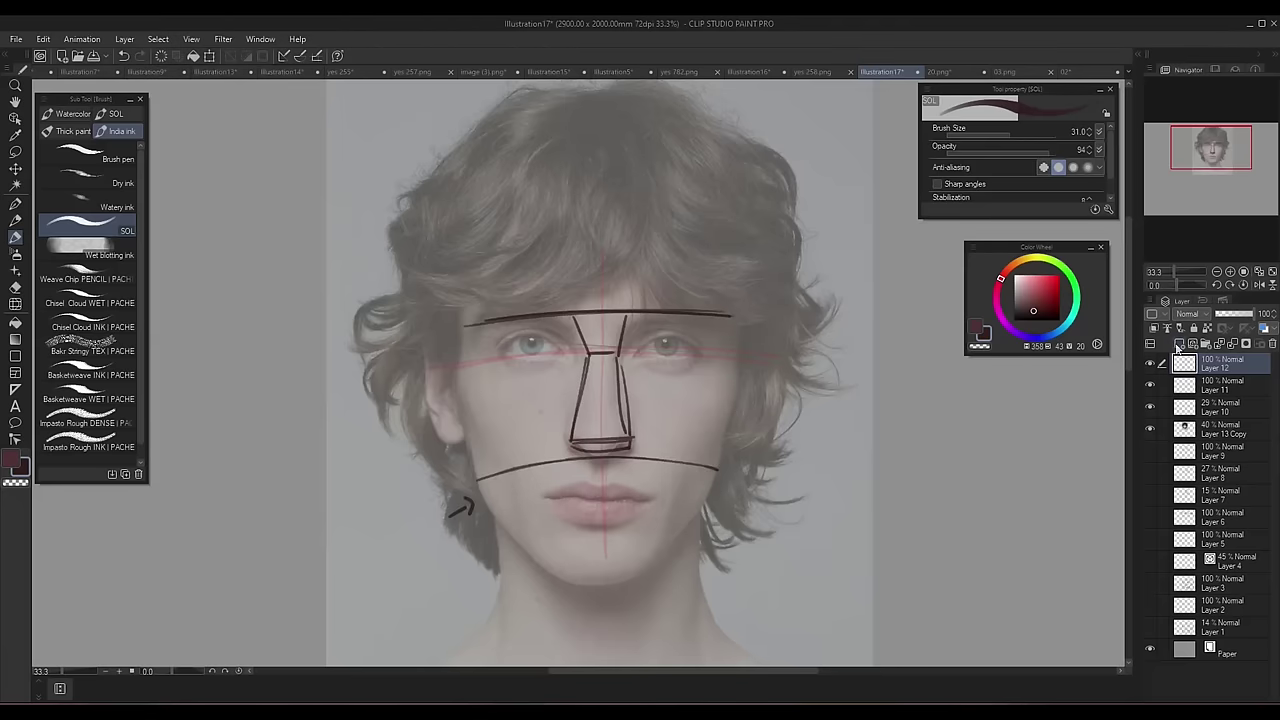
# Add a new layer and draw a red vertical centreline down the portrait's face
pyautogui.click(1178, 348)
pyautogui.press('x')
pyautogui.moveTo(598, 170); pyautogui.dragTo(597, 604)
# On a new layer beside the portrait, sketch a tilted centreline with a curved brow line and a boxy nose along it in dark
pyautogui.moveTo(579, 137)
pyautogui.mouseDown()
pyautogui.moveTo(597, 133)
pyautogui.moveTo(254, 146)
pyautogui.mouseUp()
pyautogui.hotkey('ctrl', 'shift', 'n')
pyautogui.press('x')
pyautogui.moveTo(788, 131); pyautogui.dragTo(687, 470)
pyautogui.moveTo(645, 235); pyautogui.dragTo(823, 198)
pyautogui.moveTo(731, 195); pyautogui.dragTo(678, 251)
pyautogui.moveTo(697, 285)
pyautogui.mouseDown()
pyautogui.moveTo(756, 192)
pyautogui.moveTo(713, 272)
pyautogui.mouseUp()
# Sketch a second, nearly upright centreline with a curved eye line and a front-facing boxy nose on it
pyautogui.moveTo(873, 361); pyautogui.dragTo(743, 352)
pyautogui.moveTo(748, 270); pyautogui.dragTo(734, 486)
pyautogui.moveTo(650, 352); pyautogui.dragTo(824, 349)
pyautogui.moveTo(731, 356); pyautogui.dragTo(752, 336)
pyautogui.moveTo(754, 337)
pyautogui.mouseDown()
pyautogui.moveTo(753, 383)
pyautogui.moveTo(722, 410)
pyautogui.mouseUp()
pyautogui.moveTo(722, 410); pyautogui.dragTo(754, 408)
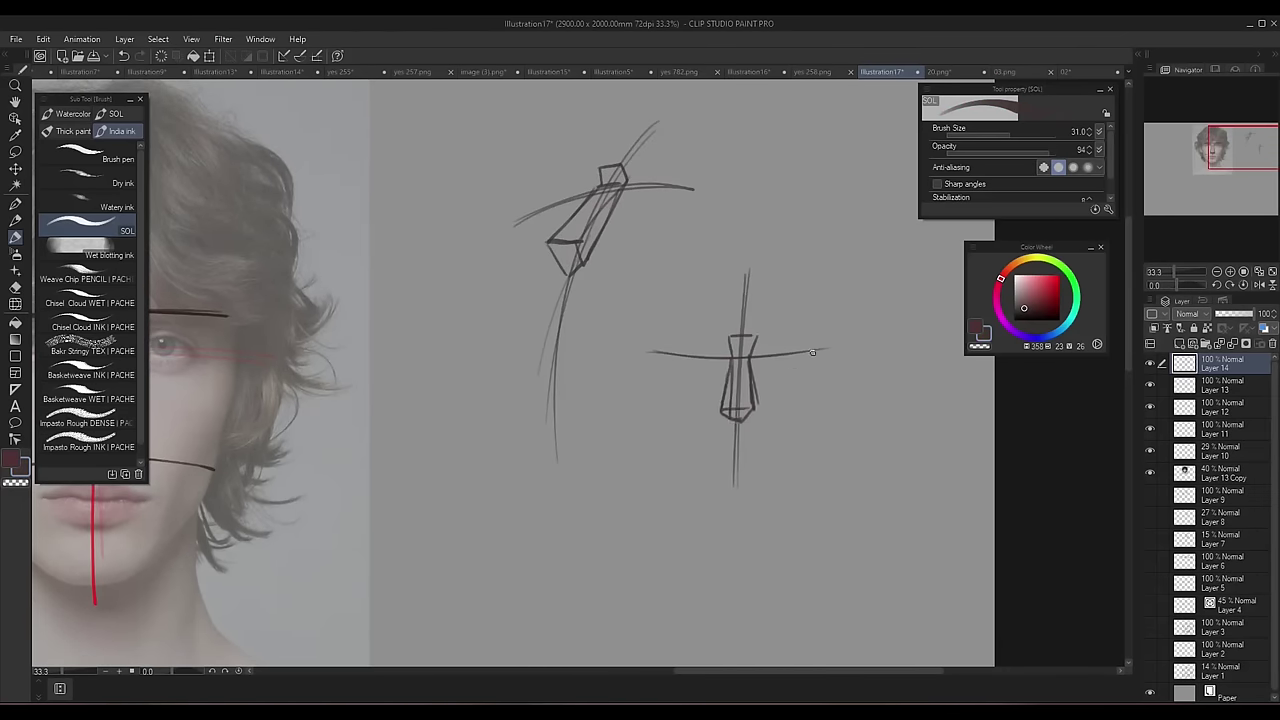
# Sketch a third curved centreline with a short eye line and an angled boxy nose below the first one
pyautogui.moveTo(813, 352); pyautogui.dragTo(840, 268)
pyautogui.moveTo(576, 386); pyautogui.dragTo(520, 620)
pyautogui.moveTo(540, 448)
pyautogui.mouseDown()
pyautogui.moveTo(525, 512)
pyautogui.moveTo(632, 450)
pyautogui.mouseUp()
# Switch to red and draw a check mark at the upper end of each of the three centrelines
pyautogui.click(1050, 277)
pyautogui.moveTo(770, 166)
pyautogui.mouseDown()
pyautogui.moveTo(787, 160)
pyautogui.moveTo(770, 234)
pyautogui.mouseUp()
pyautogui.moveTo(668, 103); pyautogui.dragTo(683, 98)
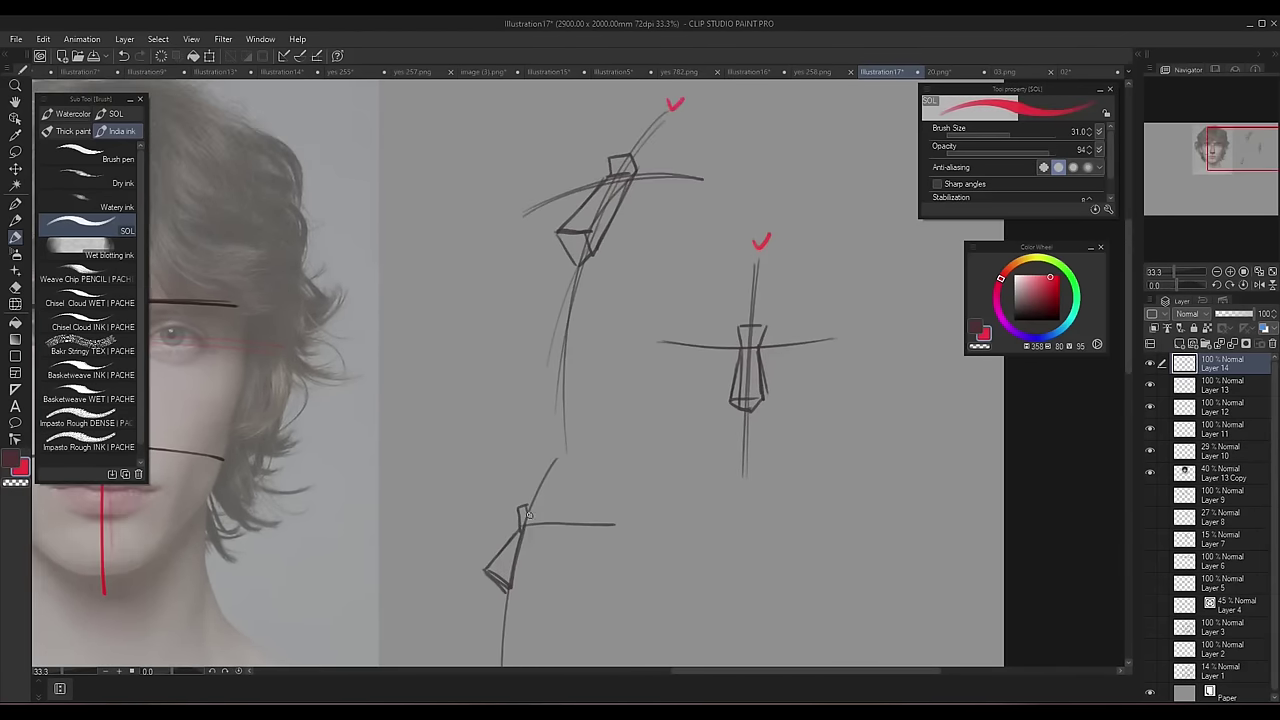
pyautogui.moveTo(554, 444); pyautogui.dragTo(573, 439)
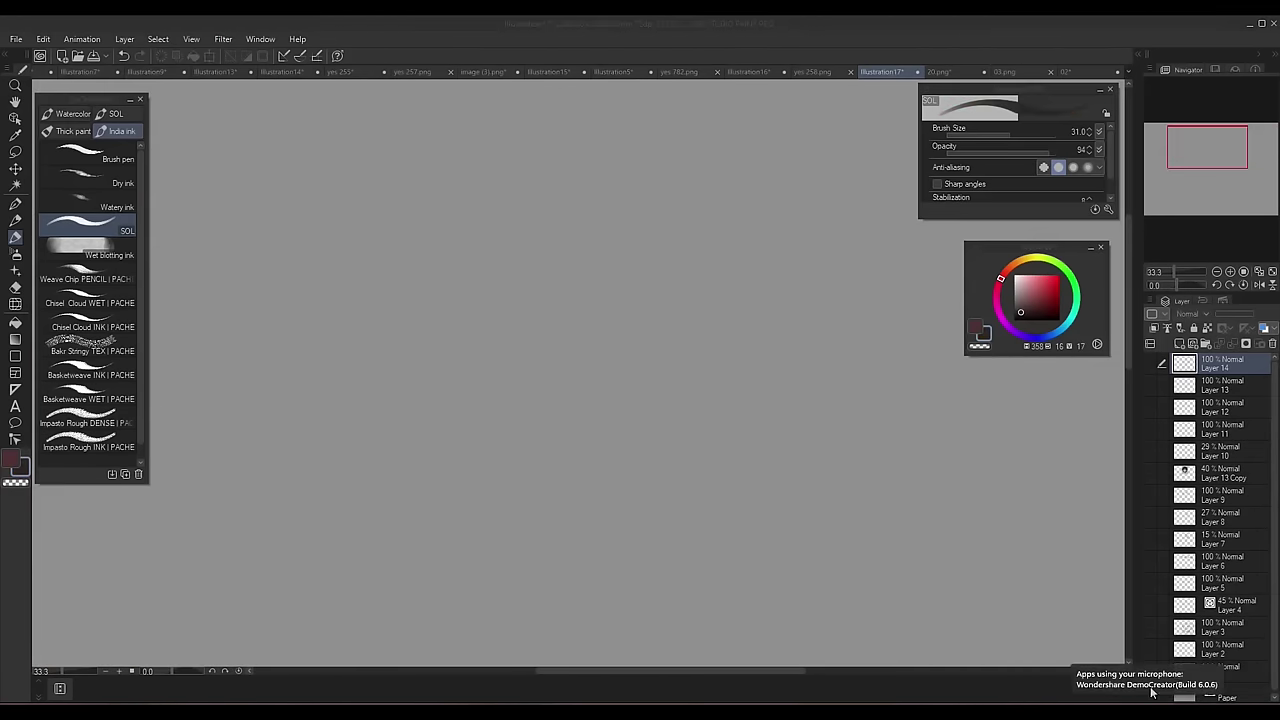
# On a new layer, sketch a profile head outline with a curved face line, rounded skull and jaw
pyautogui.click(1178, 344)
pyautogui.moveTo(532, 162); pyautogui.dragTo(490, 465)
pyautogui.moveTo(522, 164); pyautogui.dragTo(489, 463)
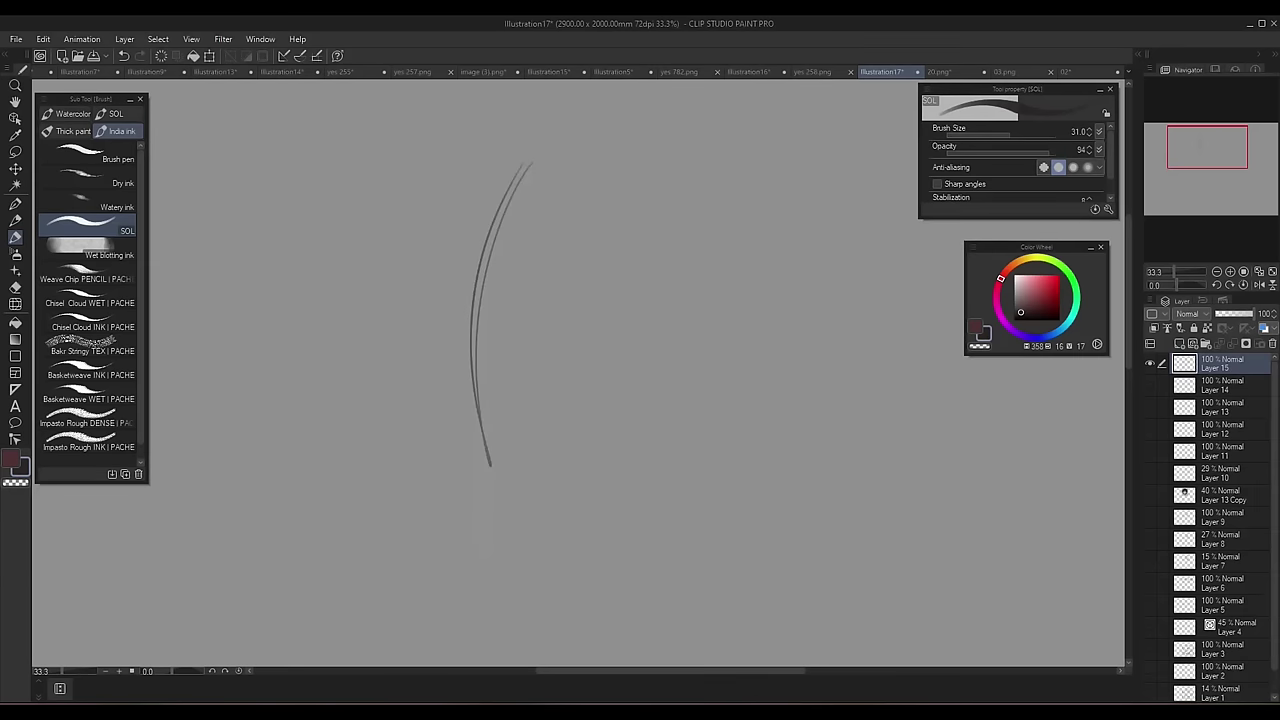
pyautogui.moveTo(550, 152)
pyautogui.mouseDown()
pyautogui.moveTo(767, 278)
pyautogui.moveTo(706, 388)
pyautogui.mouseUp()
pyautogui.moveTo(686, 392)
pyautogui.mouseDown()
pyautogui.moveTo(668, 442)
pyautogui.moveTo(502, 487)
pyautogui.mouseUp()
pyautogui.moveTo(522, 164)
pyautogui.mouseDown()
pyautogui.moveTo(477, 283)
pyautogui.moveTo(503, 486)
pyautogui.mouseUp()
# Add a horizontal eye line and the ear to the profile head
pyautogui.click(1230, 271)
pyautogui.moveTo(444, 321); pyautogui.dragTo(598, 313)
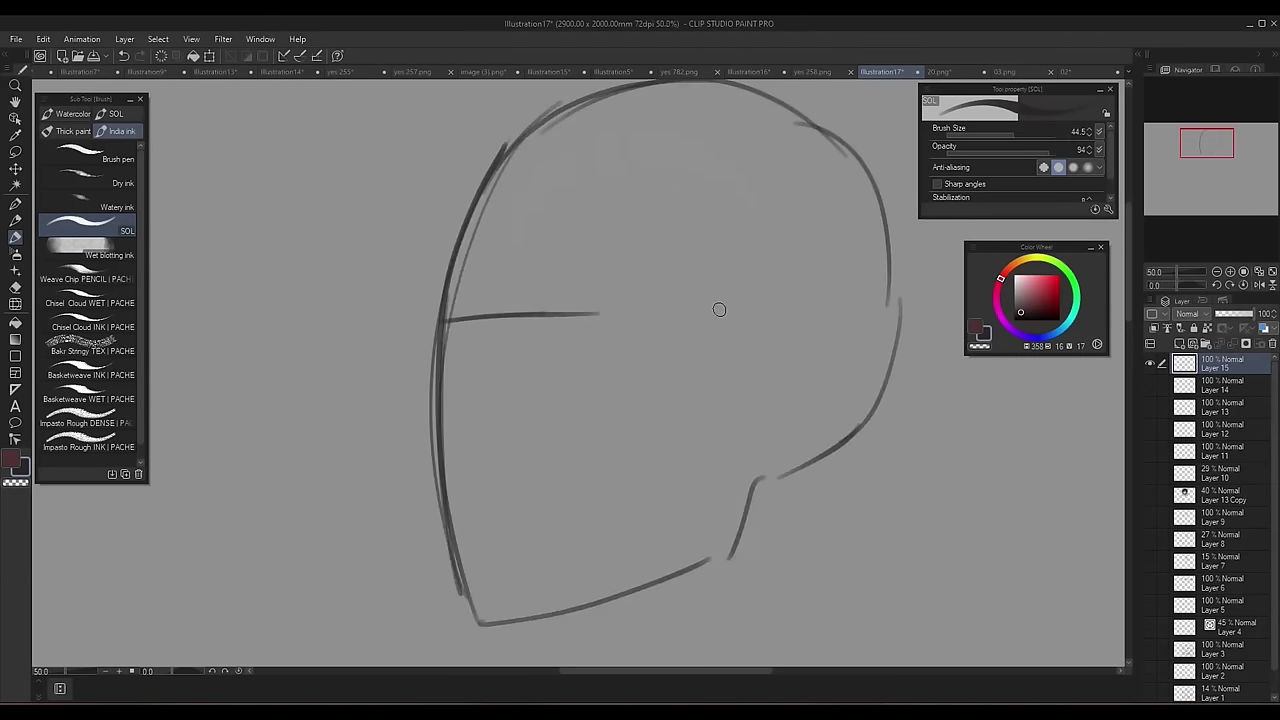
pyautogui.moveTo(698, 306); pyautogui.dragTo(686, 472)
# Fade the profile head layer to 16% opacity and, on a new layer, draw strokes across the face front at brow, eye and nose level
pyautogui.click(1220, 314)
pyautogui.click(1179, 343)
pyautogui.click(1012, 134)
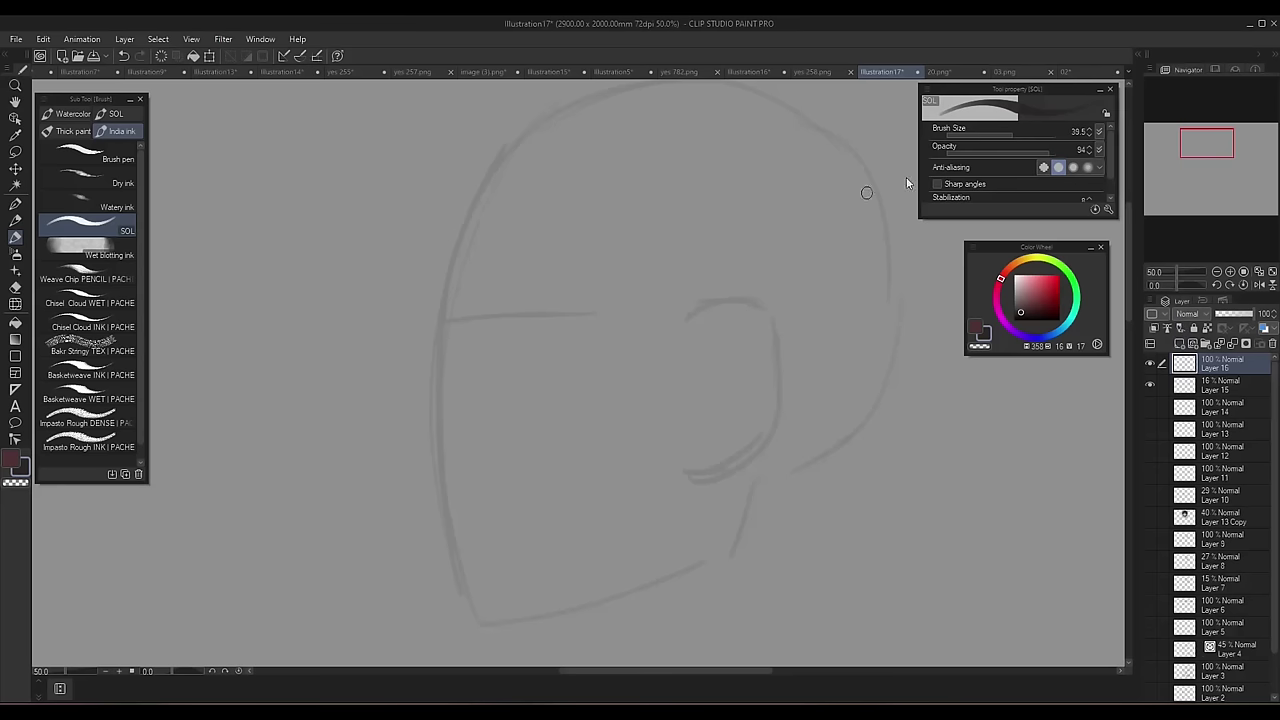
pyautogui.moveTo(506, 347); pyautogui.dragTo(425, 372)
pyautogui.press('[')
pyautogui.moveTo(518, 285)
pyautogui.mouseDown()
pyautogui.moveTo(430, 298)
pyautogui.moveTo(440, 307)
pyautogui.mouseUp()
pyautogui.moveTo(512, 421); pyautogui.dragTo(412, 474)
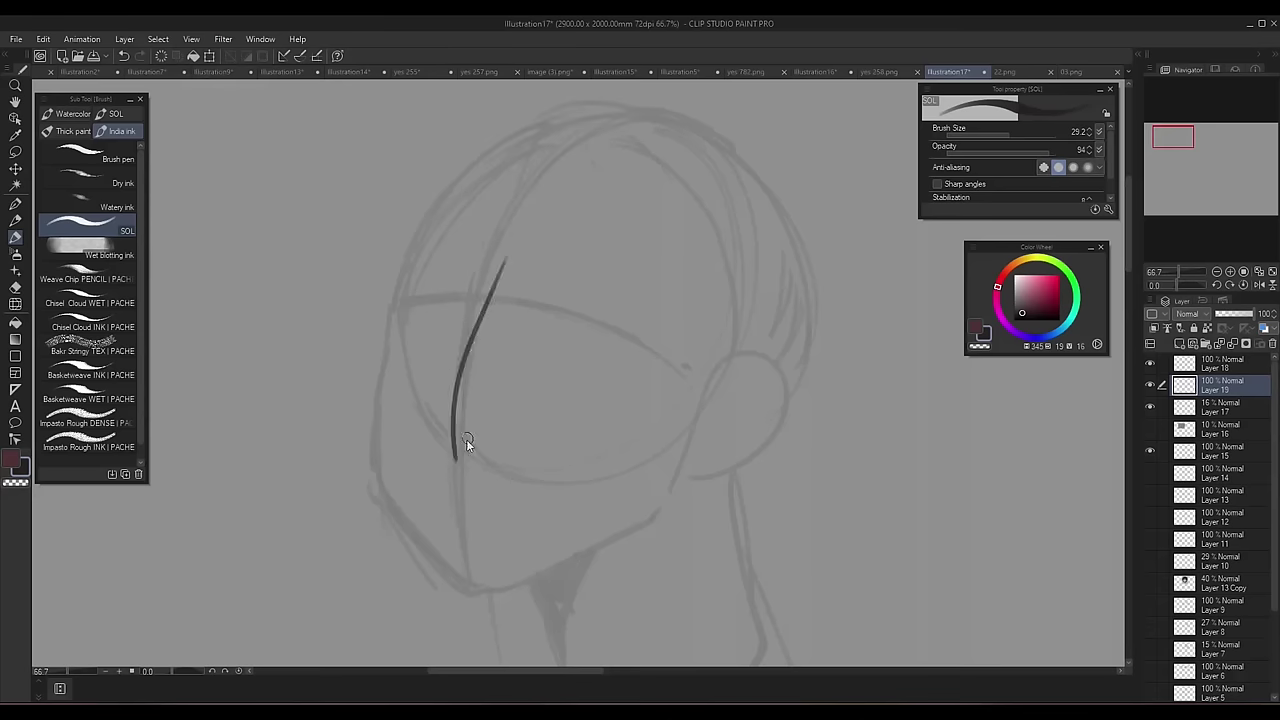
# Trace the curved face centreline and brow line over the faint three-quarter head, and draw two downward arrows above them
pyautogui.moveTo(451, 449); pyautogui.dragTo(492, 245)
pyautogui.moveTo(461, 198); pyautogui.dragTo(480, 218)
pyautogui.moveTo(445, 158); pyautogui.dragTo(467, 172)
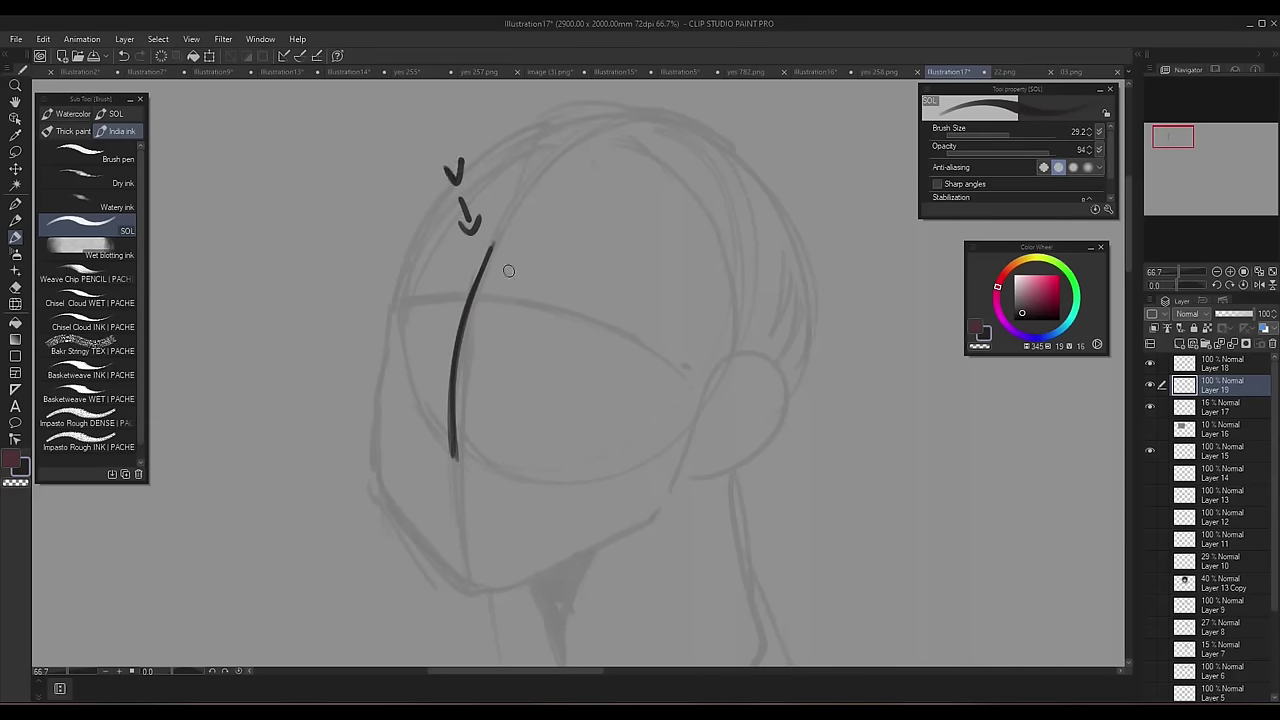
pyautogui.moveTo(412, 300); pyautogui.dragTo(530, 312)
# Clear the guide strokes and construct a boxy nose with bridge, side plane and base along the face centreline at brush size 31
pyautogui.moveTo(462, 284)
pyautogui.mouseDown()
pyautogui.moveTo(417, 372)
pyautogui.moveTo(470, 393)
pyautogui.moveTo(436, 410)
pyautogui.mouseUp()
pyautogui.press('Delete')
pyautogui.moveTo(433, 408); pyautogui.dragTo(477, 405)
pyautogui.moveTo(491, 315); pyautogui.dragTo(459, 371)
pyautogui.moveTo(465, 312)
pyautogui.mouseDown()
pyautogui.moveTo(499, 335)
pyautogui.moveTo(481, 399)
pyautogui.mouseUp()
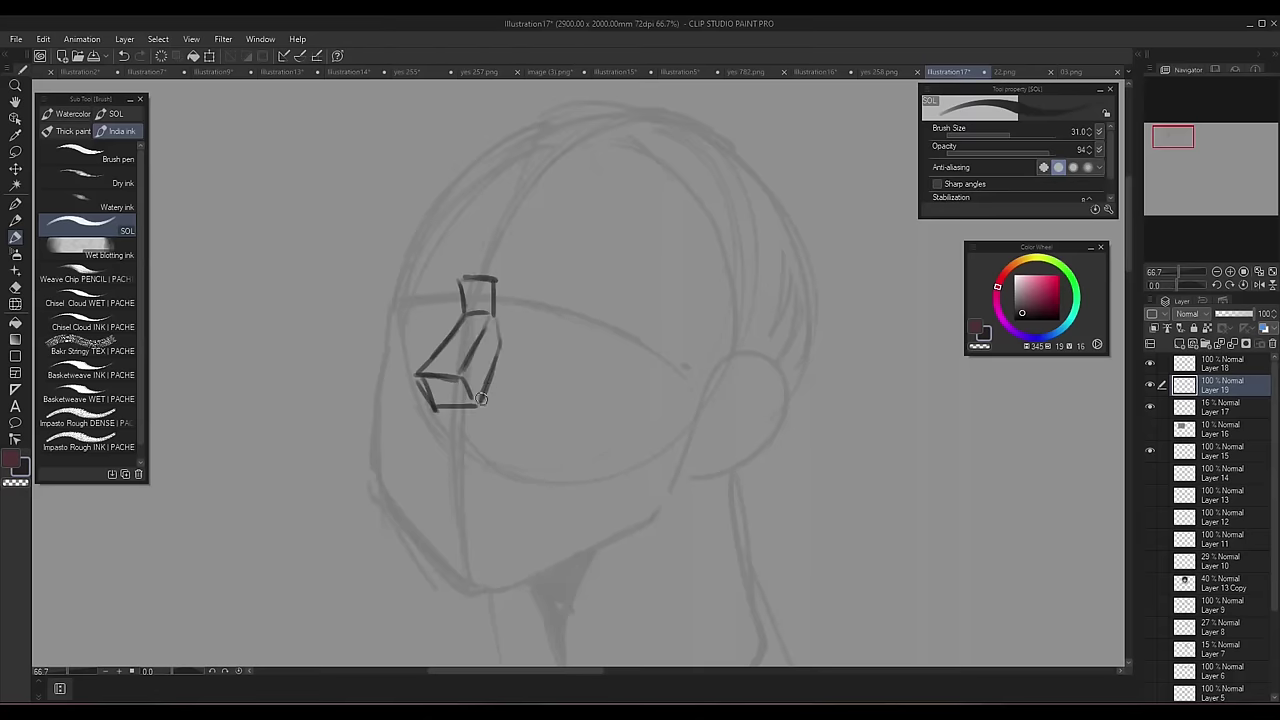
# Draw the boxy brow planes around the nose bridge, extending them across to the far edge of the three-quarter face
pyautogui.moveTo(496, 285); pyautogui.dragTo(497, 356)
pyautogui.press('h')
pyautogui.moveTo(695, 277)
pyautogui.mouseDown()
pyautogui.moveTo(759, 286)
pyautogui.moveTo(764, 352)
pyautogui.mouseUp()
pyautogui.moveTo(766, 354); pyautogui.dragTo(733, 366)
pyautogui.press('h')
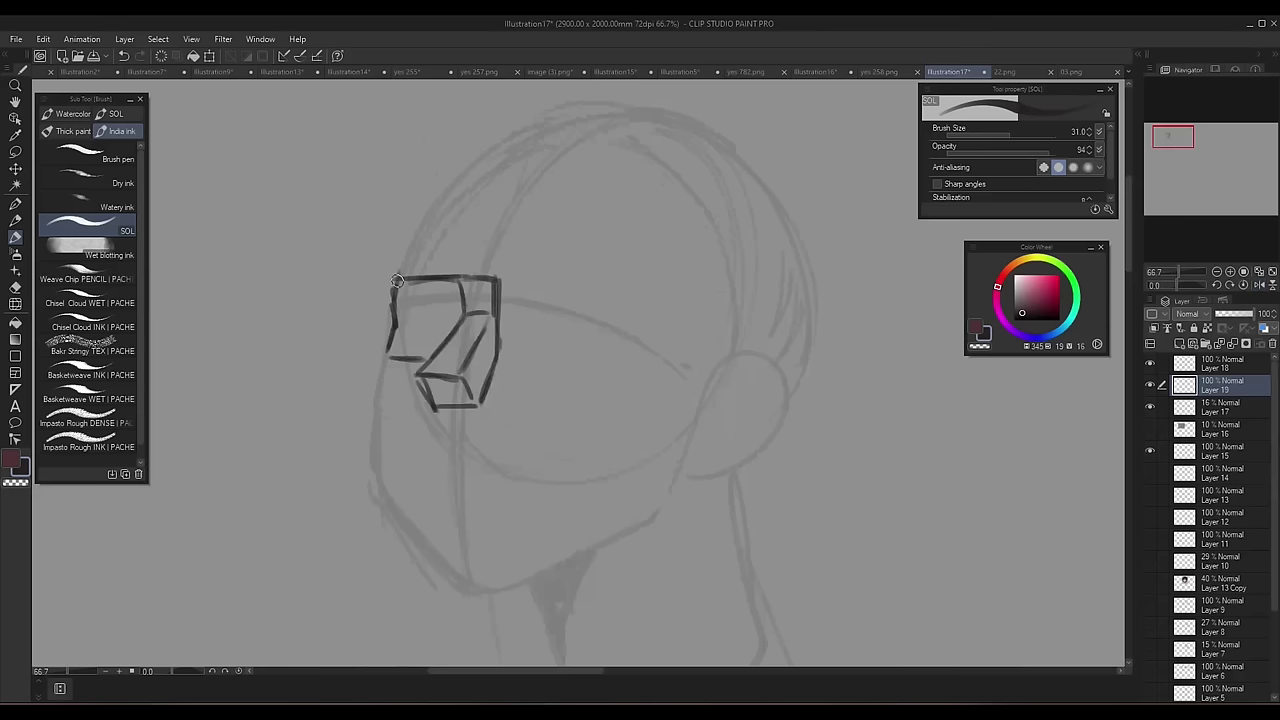
# Trace the forehead and far cheek contour down to the jaw, and reinforce the base of the boxy nose
pyautogui.moveTo(397, 288); pyautogui.dragTo(455, 187)
pyautogui.moveTo(397, 335)
pyautogui.mouseDown()
pyautogui.moveTo(377, 402)
pyautogui.moveTo(406, 526)
pyautogui.mouseUp()
pyautogui.hotkey('ctrl', 'z')
pyautogui.moveTo(429, 406); pyautogui.dragTo(481, 407)
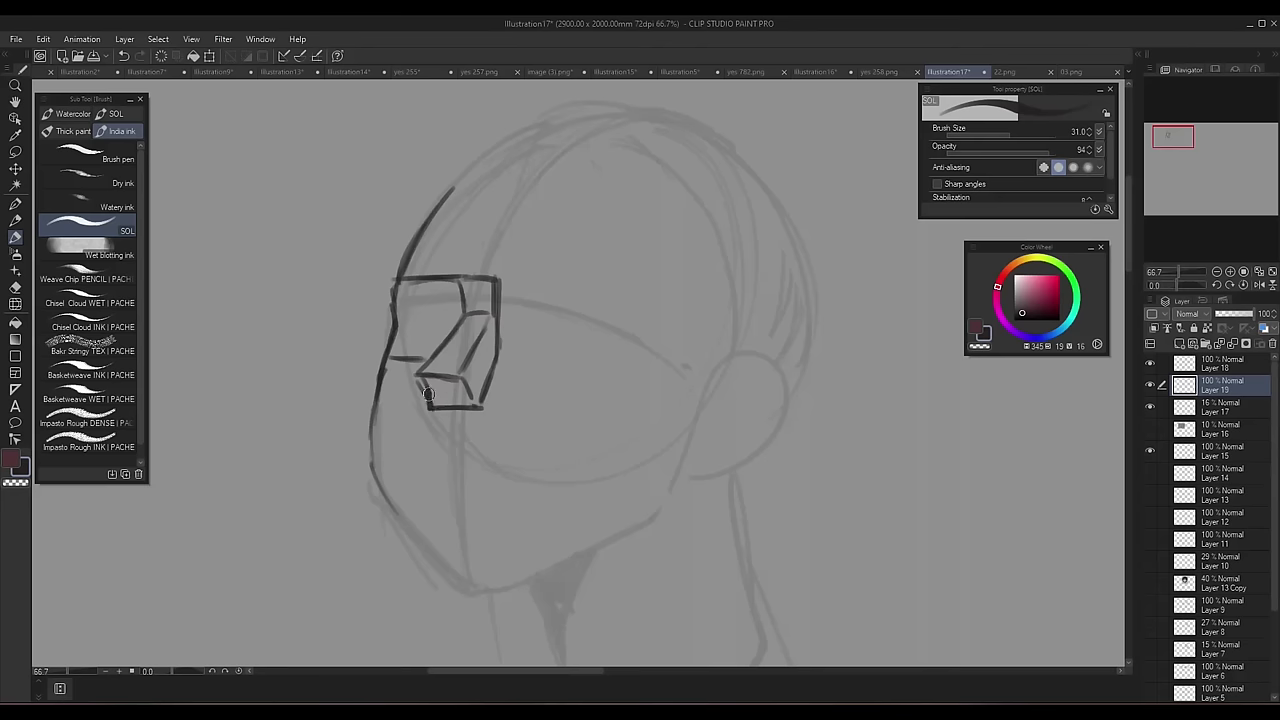
pyautogui.moveTo(700, 508); pyautogui.dragTo(667, 517)
pyautogui.moveTo(678, 503)
pyautogui.mouseDown()
pyautogui.moveTo(672, 524)
pyautogui.moveTo(358, 449)
pyautogui.moveTo(598, 468)
pyautogui.moveTo(656, 497)
pyautogui.mouseUp()
pyautogui.moveTo(424, 385); pyautogui.dragTo(436, 406)
pyautogui.moveTo(436, 408); pyautogui.dragTo(466, 412)
pyautogui.click(1259, 285)
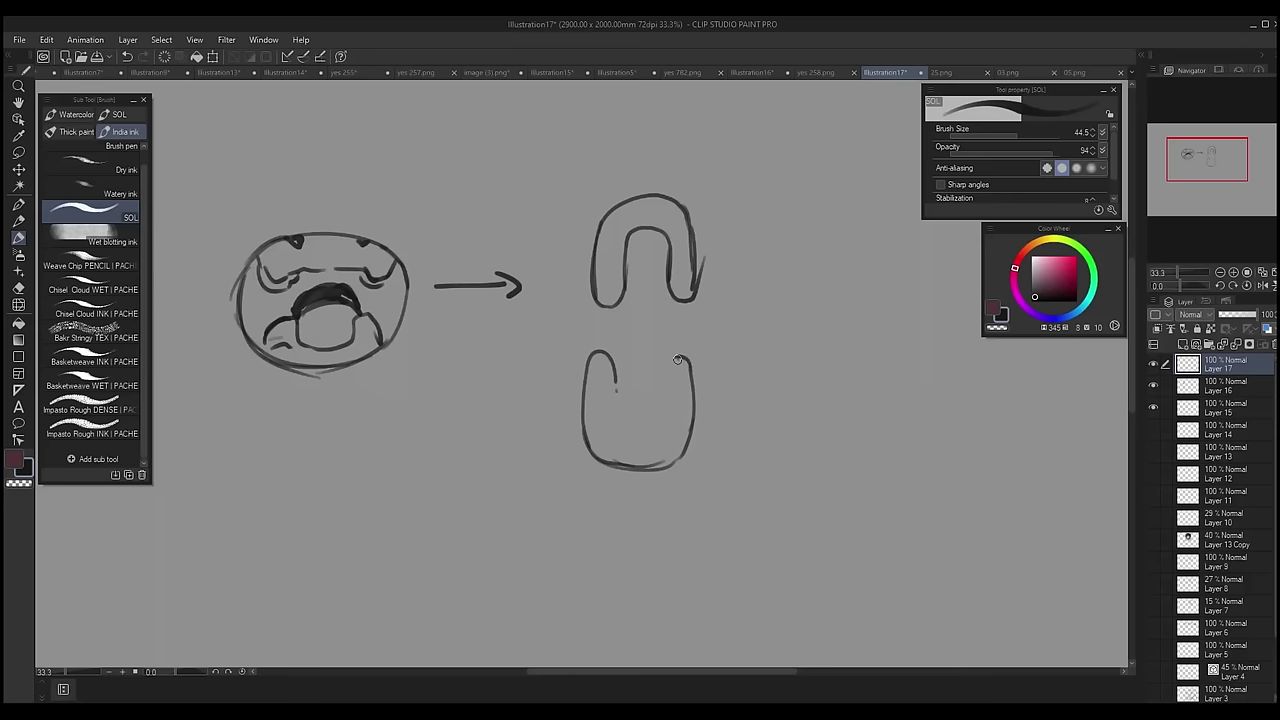
# Complete the lower U-shaped arch's inner curve, and draw flattened angled views of both arches beside it with a connecting arrow
pyautogui.moveTo(614, 378); pyautogui.dragTo(684, 356)
pyautogui.moveTo(770, 330)
pyautogui.mouseDown()
pyautogui.moveTo(890, 318)
pyautogui.moveTo(895, 340)
pyautogui.mouseUp()
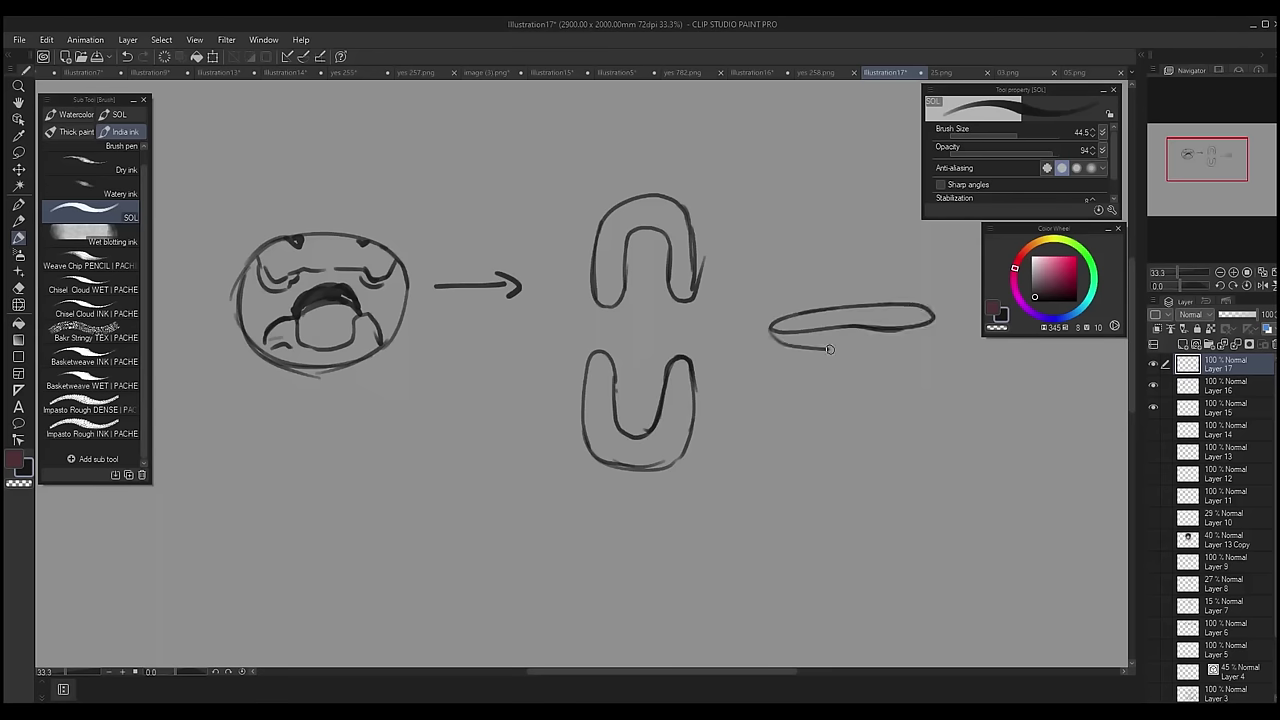
pyautogui.moveTo(778, 404)
pyautogui.mouseDown()
pyautogui.moveTo(909, 400)
pyautogui.moveTo(819, 432)
pyautogui.moveTo(896, 428)
pyautogui.mouseUp()
pyautogui.moveTo(917, 399); pyautogui.dragTo(911, 412)
pyautogui.moveTo(713, 352); pyautogui.dragTo(745, 352)
pyautogui.moveTo(739, 344); pyautogui.dragTo(738, 358)
# Mark a centre line on each U-shaped arch and draw both arches stacked closed together beside the angled views
pyautogui.moveTo(630, 465); pyautogui.dragTo(632, 433)
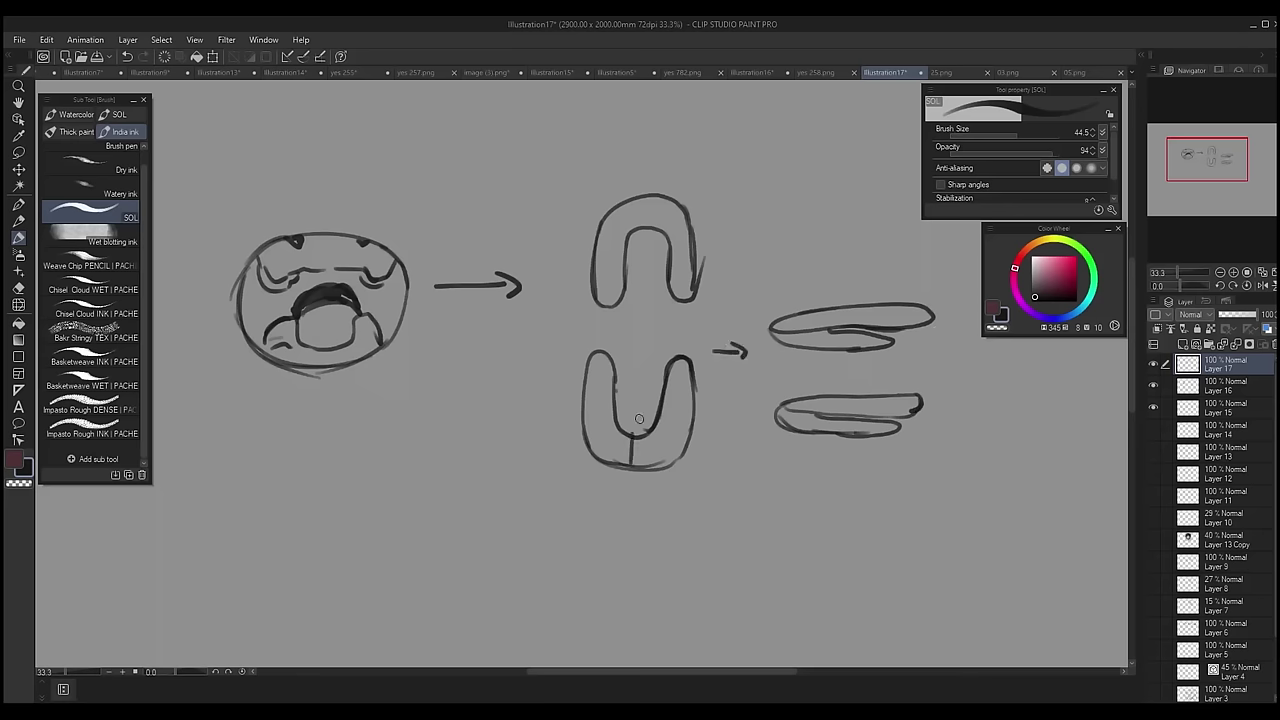
pyautogui.moveTo(648, 195)
pyautogui.mouseDown()
pyautogui.moveTo(649, 230)
pyautogui.moveTo(408, 241)
pyautogui.mouseUp()
pyautogui.moveTo(866, 294)
pyautogui.mouseDown()
pyautogui.moveTo(785, 324)
pyautogui.moveTo(866, 296)
pyautogui.mouseUp()
pyautogui.moveTo(770, 326)
pyautogui.mouseDown()
pyautogui.moveTo(876, 346)
pyautogui.moveTo(768, 326)
pyautogui.mouseUp()
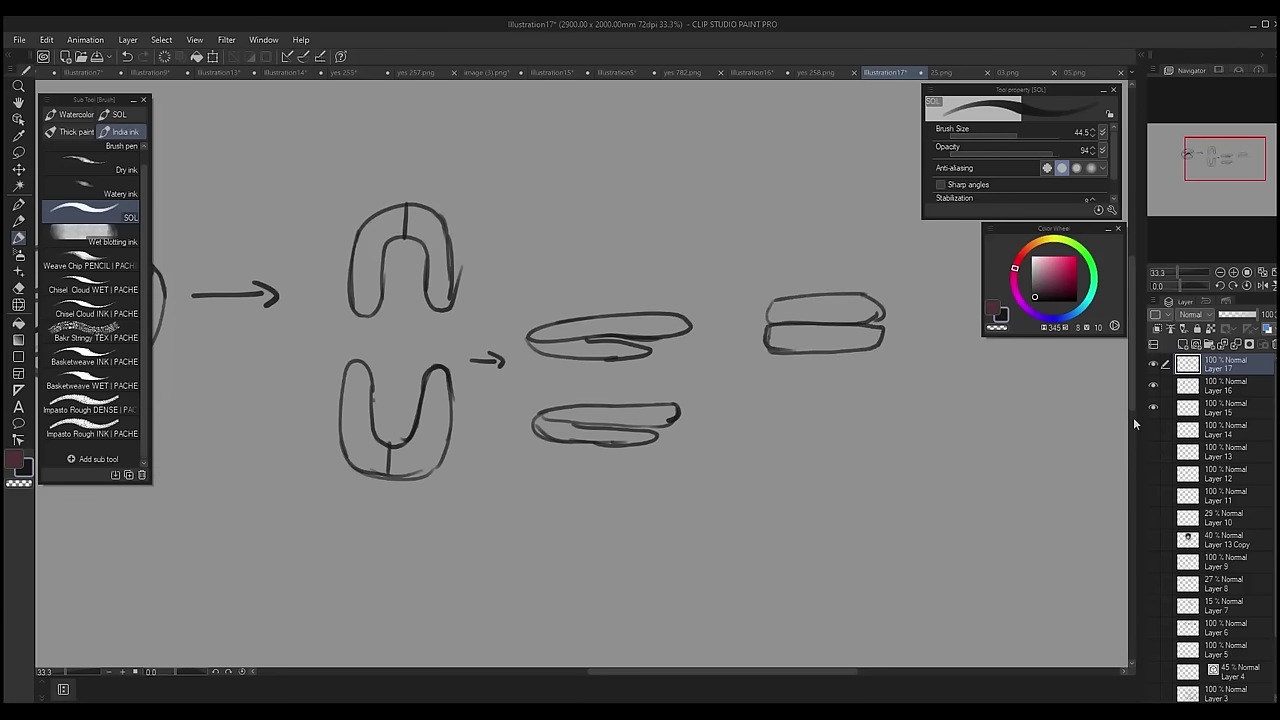
# Lasso the stacked pair of arches and move it down to line up between the two angled arches
pyautogui.press('m')
pyautogui.moveTo(900, 290); pyautogui.dragTo(915, 310)
pyautogui.hotkey('ctrl', 't')
pyautogui.moveTo(820, 345); pyautogui.dragTo(814, 393)
pyautogui.press('Return')
pyautogui.hotkey('ctrl', 'd')
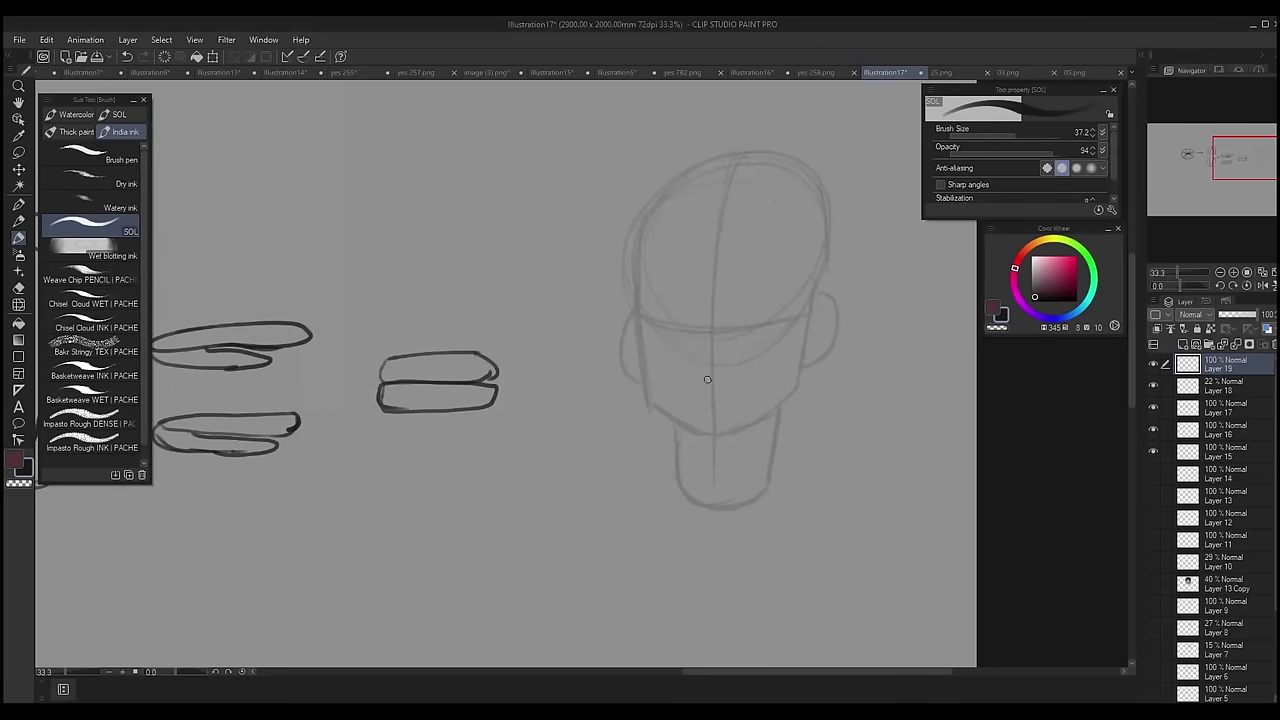
# Draw the upper and lower arches at an angle in the faint head's mouth area, with an arrow leading from the stacked pair
pyautogui.moveTo(712, 376)
pyautogui.mouseDown()
pyautogui.moveTo(686, 378)
pyautogui.moveTo(712, 374)
pyautogui.mouseUp()
pyautogui.moveTo(694, 398)
pyautogui.mouseDown()
pyautogui.moveTo(727, 404)
pyautogui.moveTo(712, 390)
pyautogui.mouseUp()
pyautogui.moveTo(562, 379); pyautogui.dragTo(626, 376)
pyautogui.moveTo(606, 368); pyautogui.dragTo(616, 388)
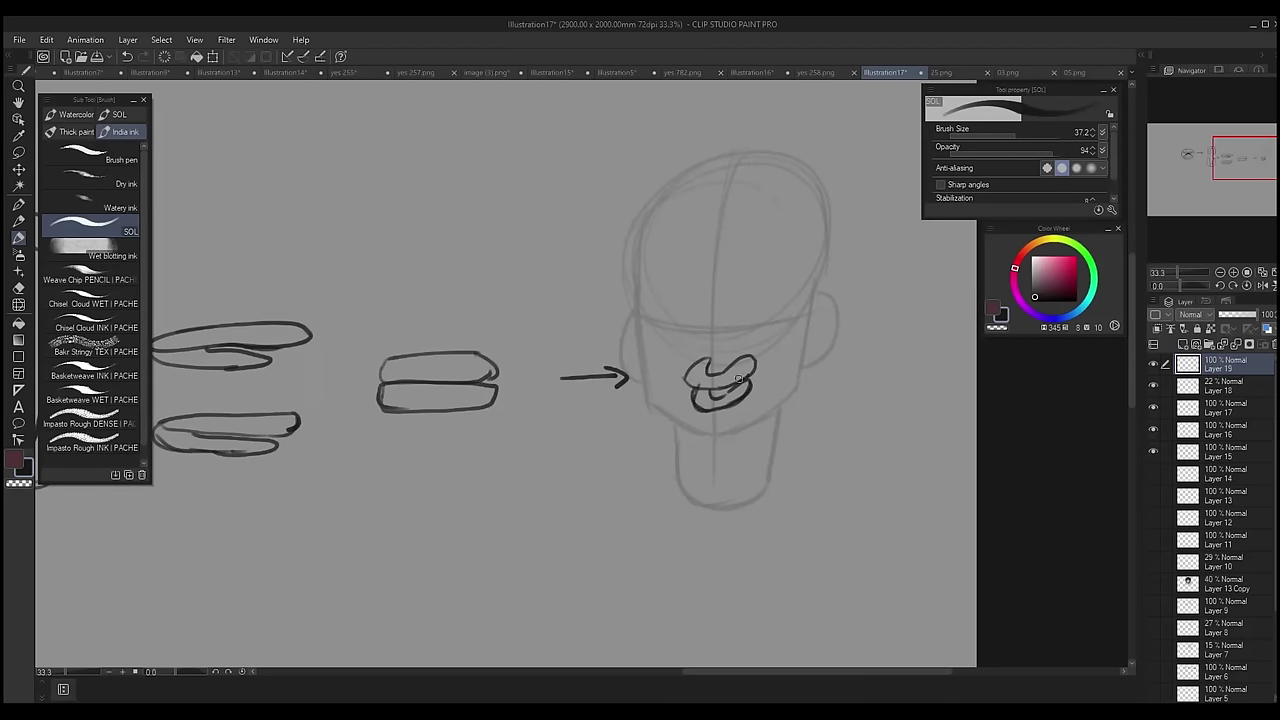
# Fade the arches layer to 41% opacity and sketch mouth strokes over the arches on a new layer
pyautogui.click(1234, 314)
pyautogui.hotkey('ctrl', 'shift', 'n')
pyautogui.moveTo(736, 384); pyautogui.dragTo(740, 392)
pyautogui.moveTo(702, 386); pyautogui.dragTo(730, 386)
pyautogui.moveTo(710, 389); pyautogui.dragTo(715, 398)
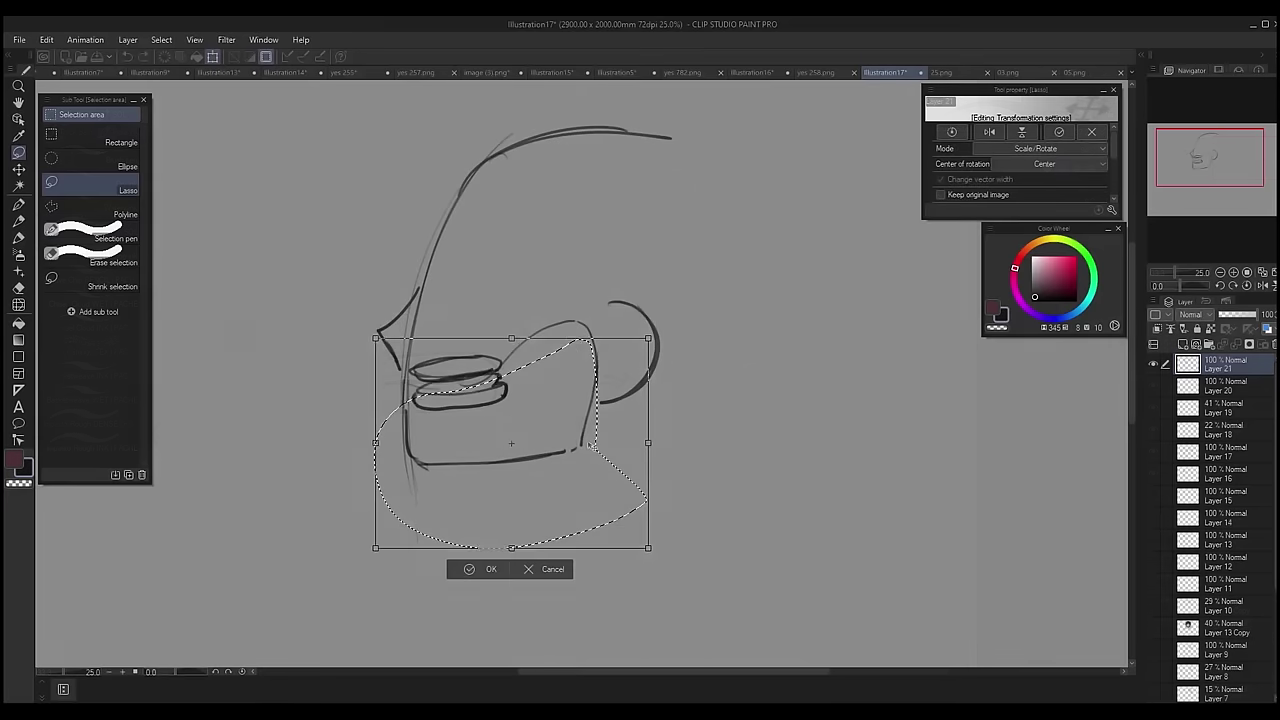
# Raise the profile head's selected lower jaw toward the upper teeth, and draw a front-view jawline with a straight mouth line beside it
pyautogui.moveTo(590, 400)
pyautogui.mouseDown()
pyautogui.moveTo(590, 425)
pyautogui.moveTo(590, 407)
pyautogui.mouseUp()
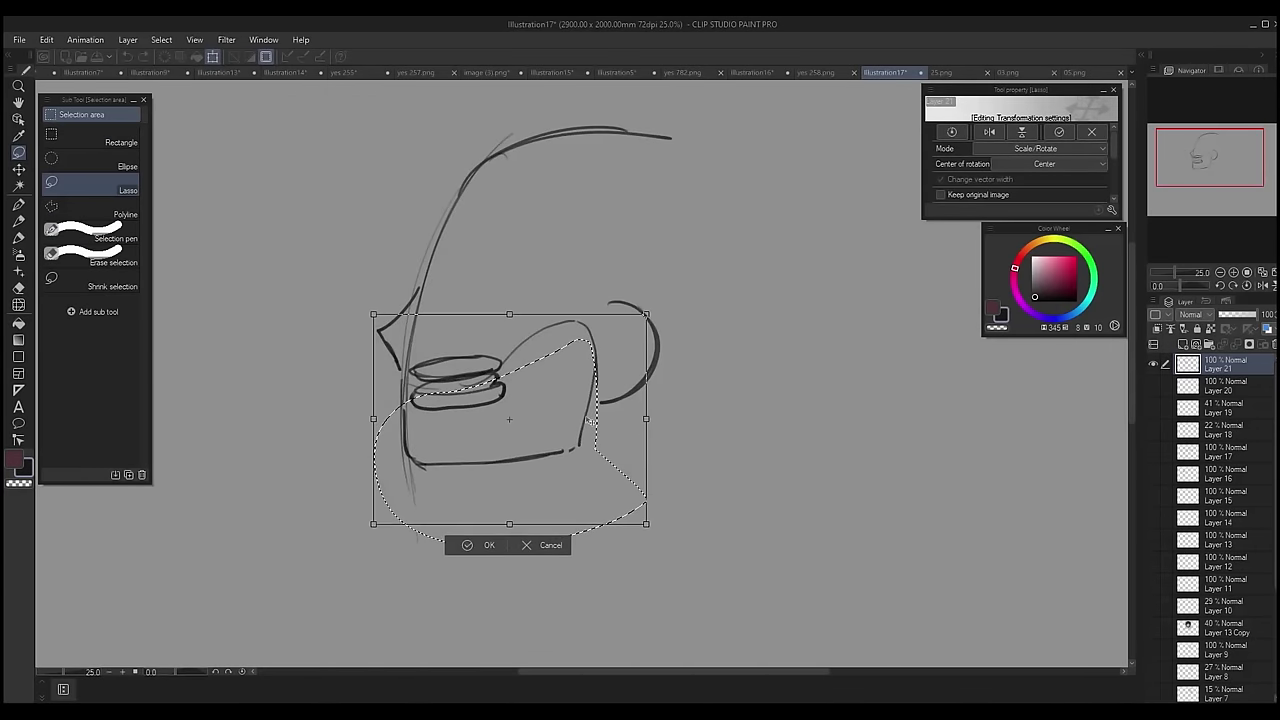
pyautogui.click(480, 557)
pyautogui.moveTo(645, 321); pyautogui.dragTo(740, 321)
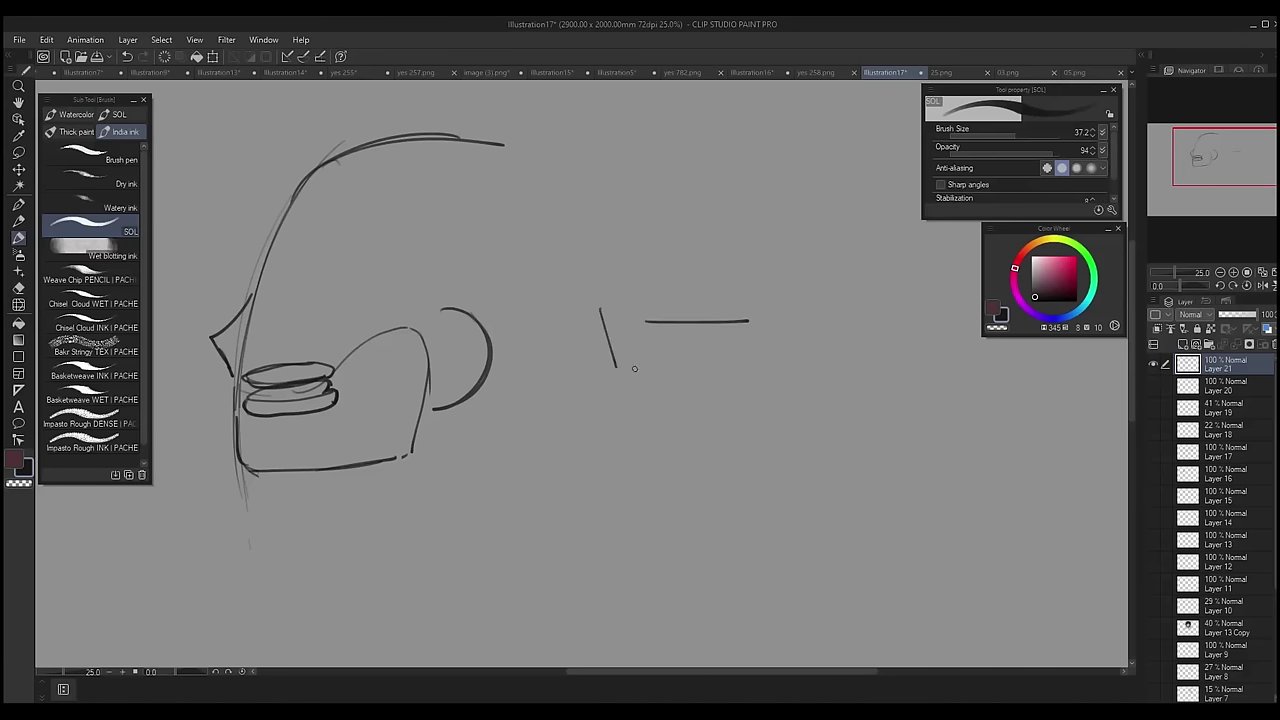
pyautogui.moveTo(634, 368); pyautogui.dragTo(705, 408)
pyautogui.moveTo(813, 292); pyautogui.dragTo(703, 408)
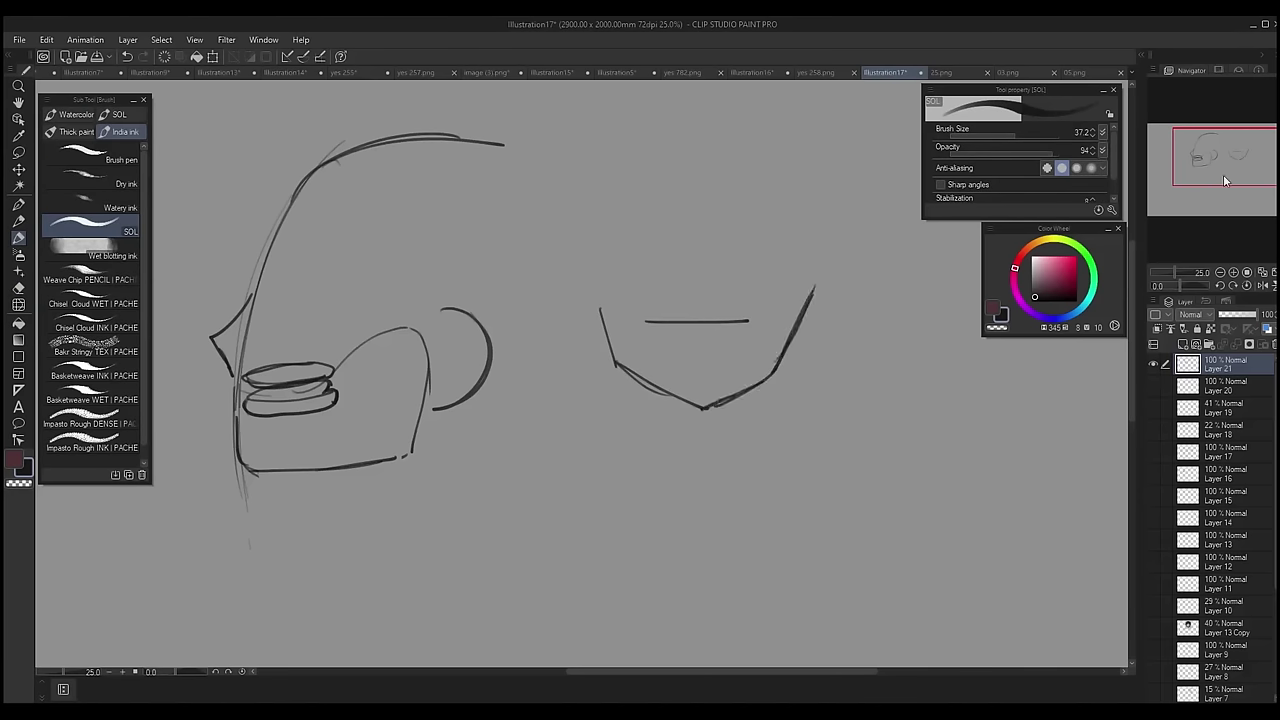
# Draw an open mouth with teeth and tongue inside a second front-view jawline, and add a downward arrow beside the jaw
pyautogui.moveTo(1223, 174); pyautogui.dragTo(1240, 174)
pyautogui.moveTo(722, 312)
pyautogui.mouseDown()
pyautogui.moveTo(830, 345)
pyautogui.moveTo(830, 322)
pyautogui.mouseUp()
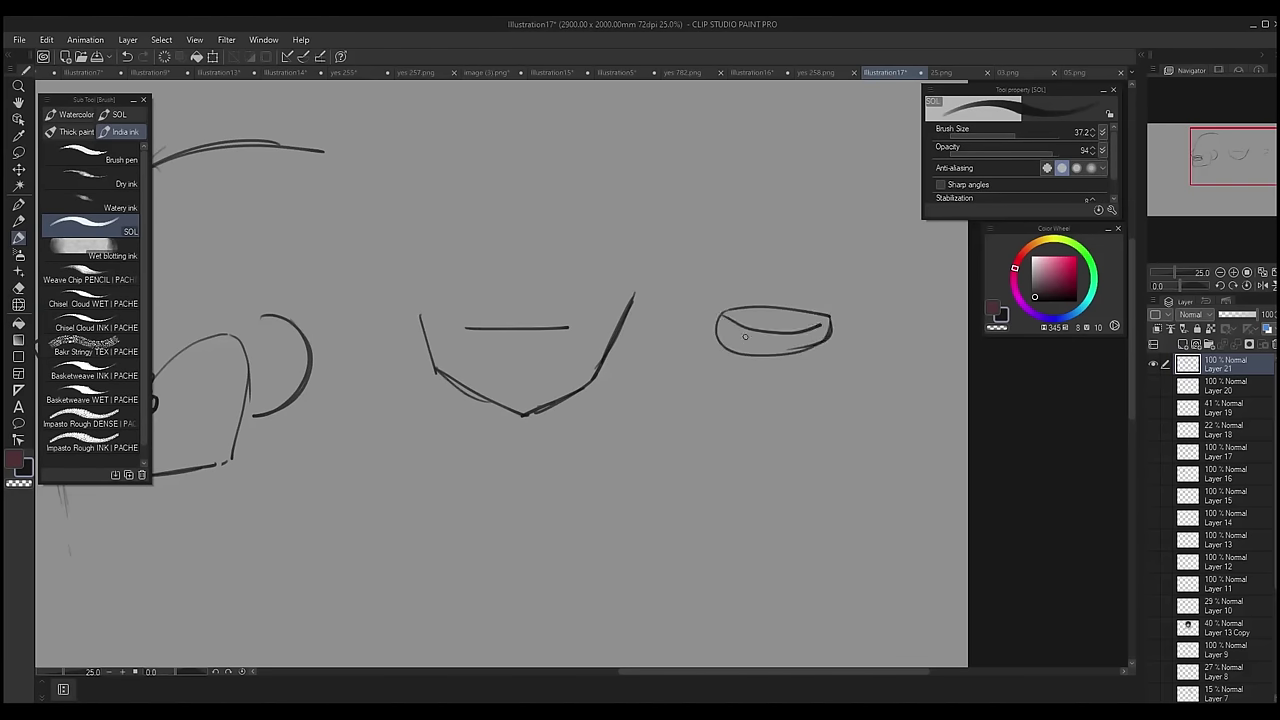
pyautogui.moveTo(672, 310)
pyautogui.mouseDown()
pyautogui.moveTo(686, 382)
pyautogui.moveTo(765, 425)
pyautogui.mouseUp()
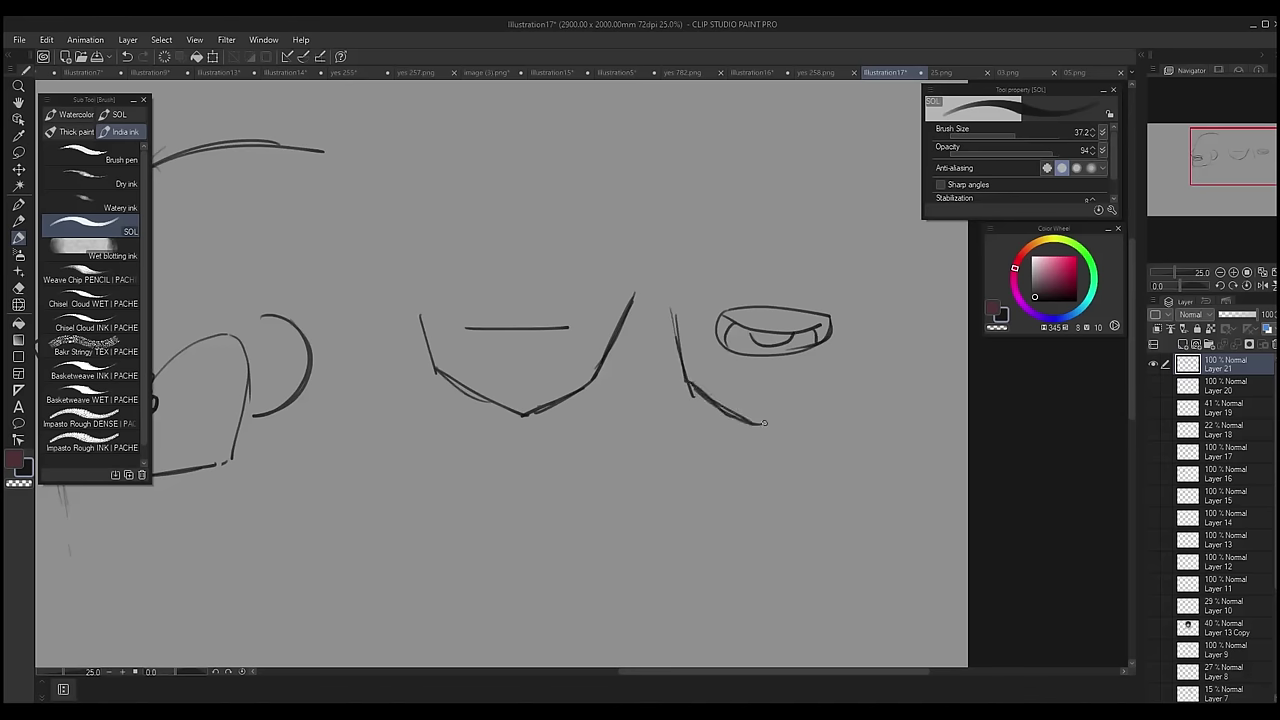
pyautogui.moveTo(873, 305)
pyautogui.mouseDown()
pyautogui.moveTo(848, 378)
pyautogui.moveTo(764, 424)
pyautogui.mouseUp()
pyautogui.moveTo(688, 382); pyautogui.dragTo(765, 422)
pyautogui.moveTo(892, 302); pyautogui.dragTo(887, 372)
pyautogui.moveTo(877, 360); pyautogui.dragTo(893, 362)
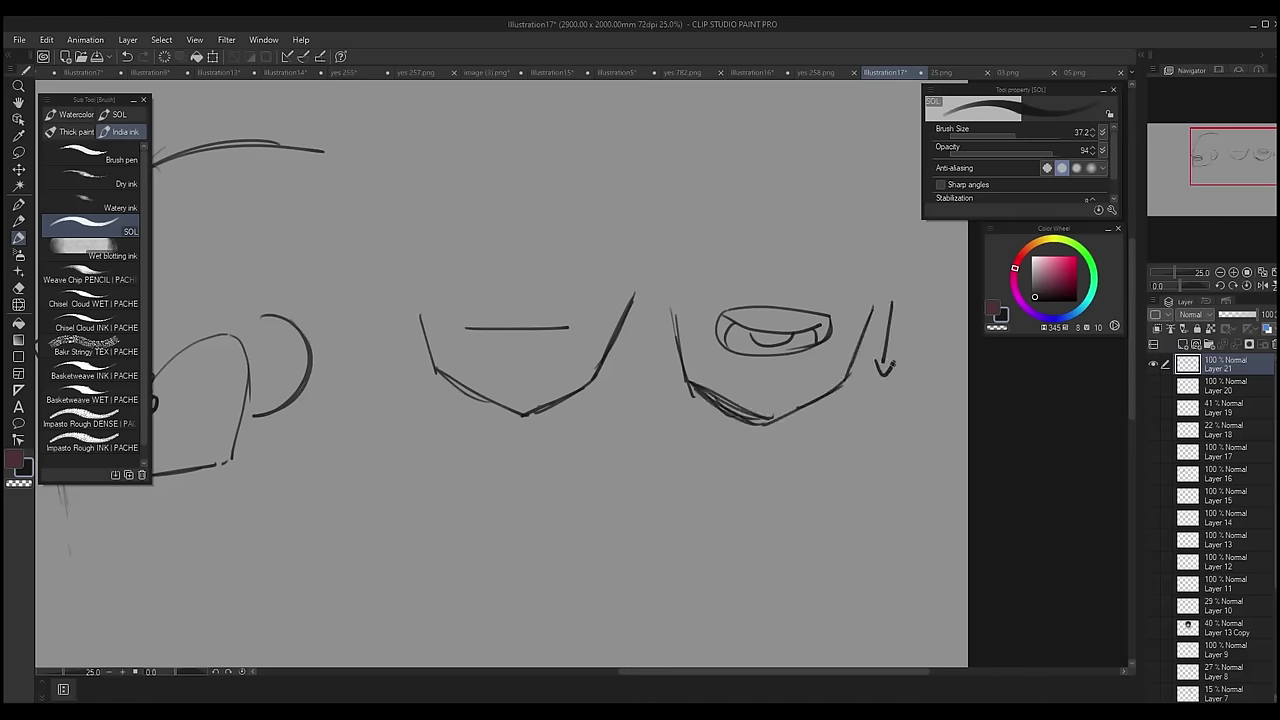
pyautogui.moveTo(784, 339); pyautogui.dragTo(756, 337)
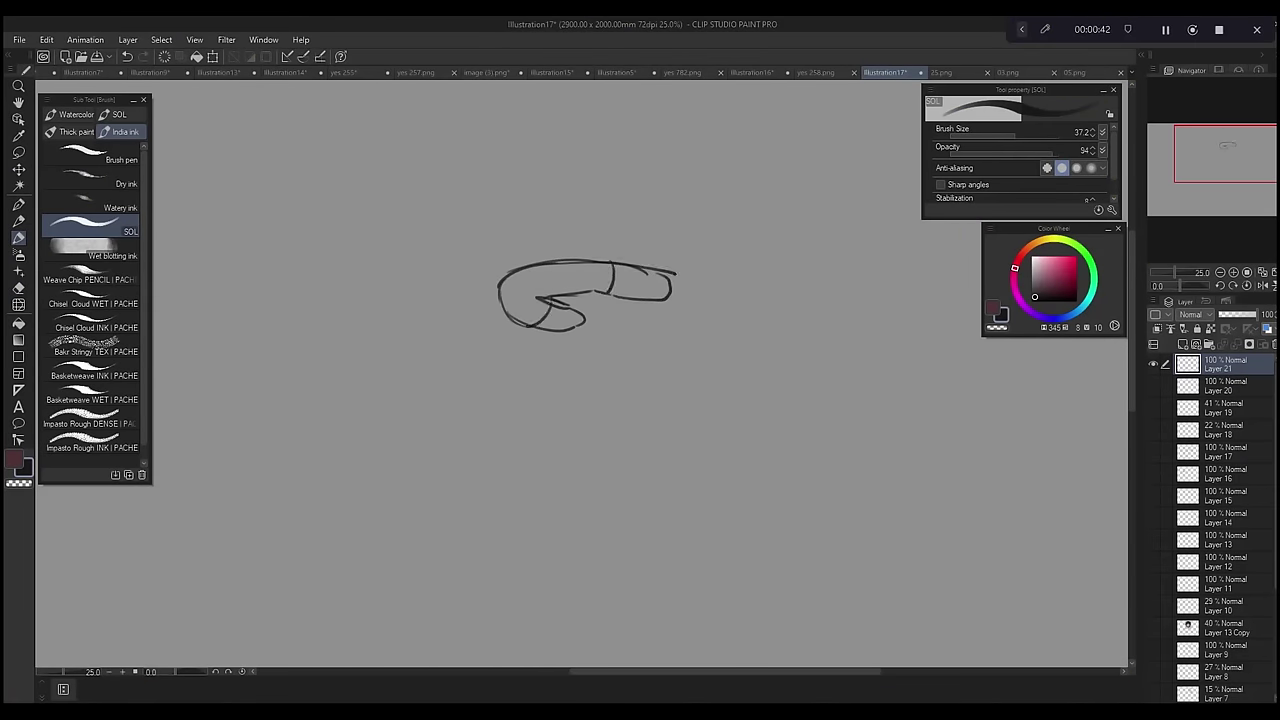
# Draw the lower arch beneath the curved upper arch, fade the layer to 21% opacity and add a new layer
pyautogui.moveTo(1256, 314); pyautogui.dragTo(1226, 314)
pyautogui.moveTo(524, 393)
pyautogui.mouseDown()
pyautogui.moveTo(656, 398)
pyautogui.moveTo(639, 391)
pyautogui.mouseUp()
pyautogui.click(1225, 314)
pyautogui.click(1183, 344)
# Ink the upper arch over the faint guide with bumpy teeth edges, a front tooth gap and rounded back ends
pyautogui.click(1233, 272)
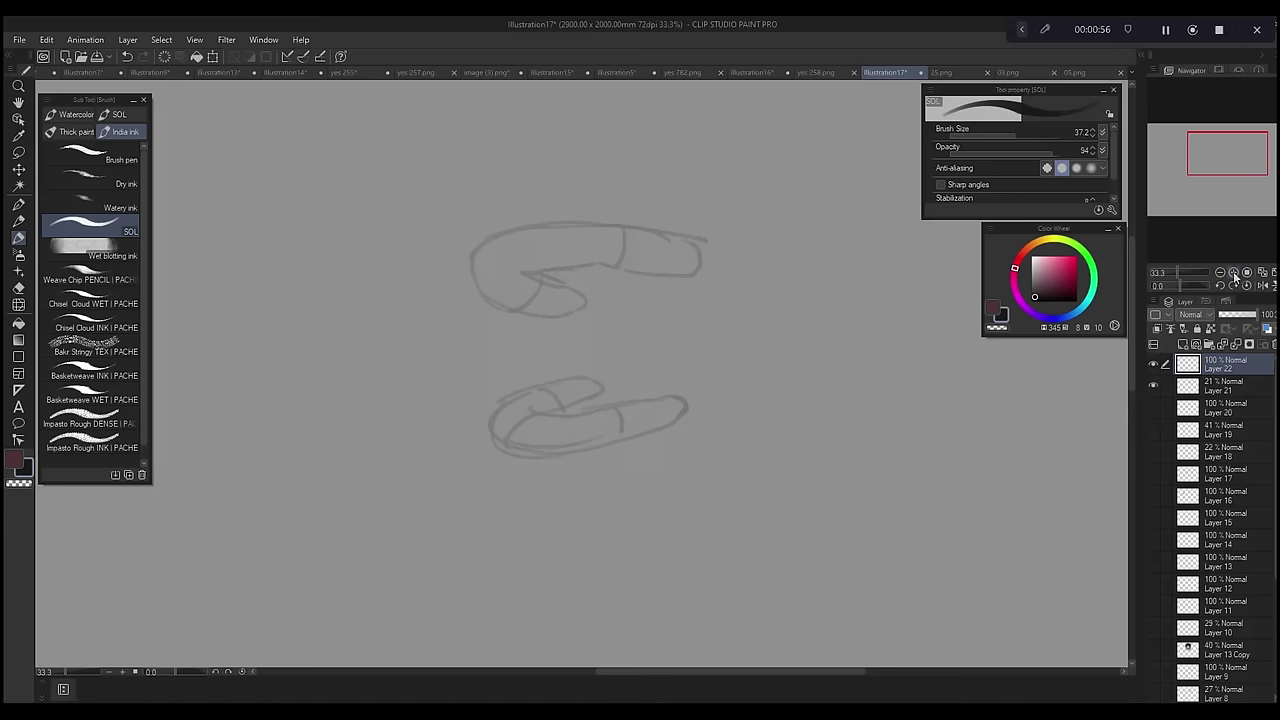
pyautogui.click(1233, 272)
pyautogui.moveTo(567, 208); pyautogui.dragTo(641, 205)
pyautogui.moveTo(648, 154); pyautogui.dragTo(650, 178)
pyautogui.moveTo(568, 209); pyautogui.dragTo(485, 224)
pyautogui.moveTo(418, 197)
pyautogui.mouseDown()
pyautogui.moveTo(445, 272)
pyautogui.moveTo(476, 263)
pyautogui.mouseUp()
pyautogui.moveTo(489, 223); pyautogui.dragTo(481, 234)
pyautogui.moveTo(543, 153); pyautogui.dragTo(578, 152)
pyautogui.moveTo(645, 211); pyautogui.dragTo(746, 214)
pyautogui.moveTo(660, 155); pyautogui.dragTo(744, 214)
pyautogui.moveTo(497, 227); pyautogui.dragTo(582, 260)
pyautogui.moveTo(479, 271); pyautogui.dragTo(581, 265)
pyautogui.moveTo(489, 224)
pyautogui.mouseDown()
pyautogui.moveTo(471, 234)
pyautogui.moveTo(495, 218)
pyautogui.mouseUp()
pyautogui.moveTo(712, 164); pyautogui.dragTo(690, 218)
# Ink the lower arch with bumpy teeth over its faint guide, and hide the guide layer
pyautogui.moveTo(450, 424)
pyautogui.mouseDown()
pyautogui.moveTo(587, 438)
pyautogui.moveTo(683, 420)
pyautogui.moveTo(726, 448)
pyautogui.mouseUp()
pyautogui.moveTo(724, 455)
pyautogui.mouseDown()
pyautogui.moveTo(646, 473)
pyautogui.moveTo(450, 458)
pyautogui.mouseUp()
pyautogui.moveTo(486, 412); pyautogui.dragTo(540, 386)
pyautogui.moveTo(528, 392); pyautogui.dragTo(618, 404)
pyautogui.moveTo(556, 430); pyautogui.dragTo(614, 398)
pyautogui.moveTo(592, 386); pyautogui.dragTo(620, 392)
pyautogui.click(1153, 385)
pyautogui.click(1220, 272)
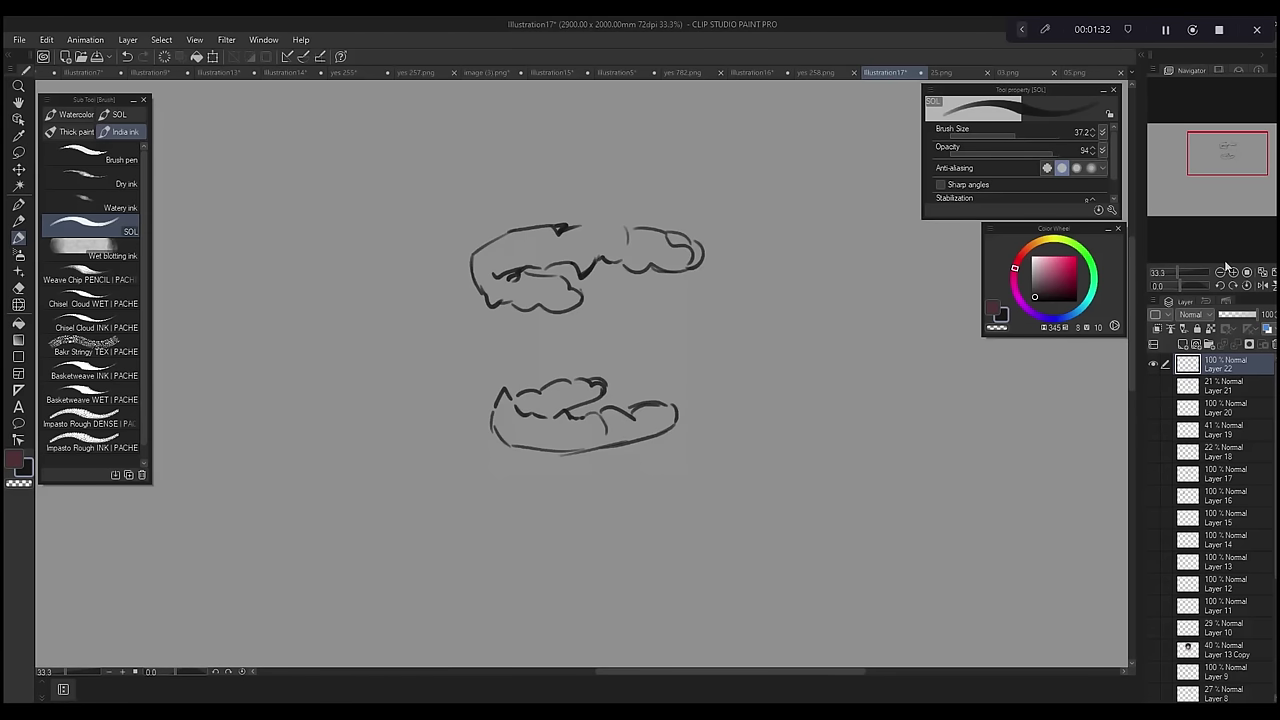
# Draw a front view of the upper teeth row, with a curved lower teeth arch beneath it
pyautogui.moveTo(848, 251)
pyautogui.mouseDown()
pyautogui.moveTo(615, 264)
pyautogui.moveTo(641, 280)
pyautogui.moveTo(737, 258)
pyautogui.mouseUp()
pyautogui.hotkey('ctrl', 'z')
pyautogui.moveTo(640, 278); pyautogui.dragTo(708, 276)
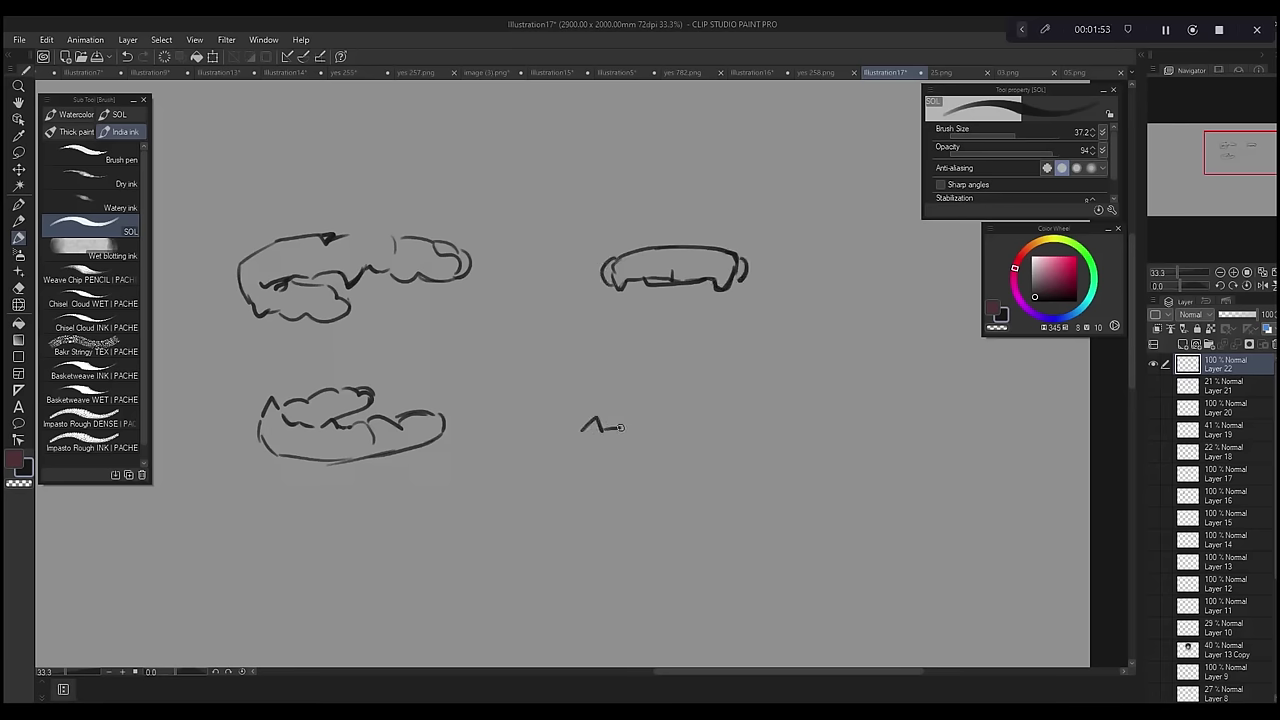
pyautogui.hotkey('ctrl', 'z')
pyautogui.moveTo(596, 415); pyautogui.dragTo(700, 398)
pyautogui.moveTo(586, 396); pyautogui.dragTo(632, 456)
pyautogui.moveTo(638, 457)
pyautogui.mouseDown()
pyautogui.moveTo(676, 452)
pyautogui.moveTo(714, 404)
pyautogui.mouseUp()
# Lasso the front-view lower arch, transform it closer under the upper teeth row, and deselect it
pyautogui.click(18, 152)
pyautogui.moveTo(662, 323); pyautogui.dragTo(718, 344)
pyautogui.hotkey('ctrl', 't')
pyautogui.moveTo(689, 432); pyautogui.dragTo(715, 393)
pyautogui.press('Return')
pyautogui.hotkey('ctrl', 'd')
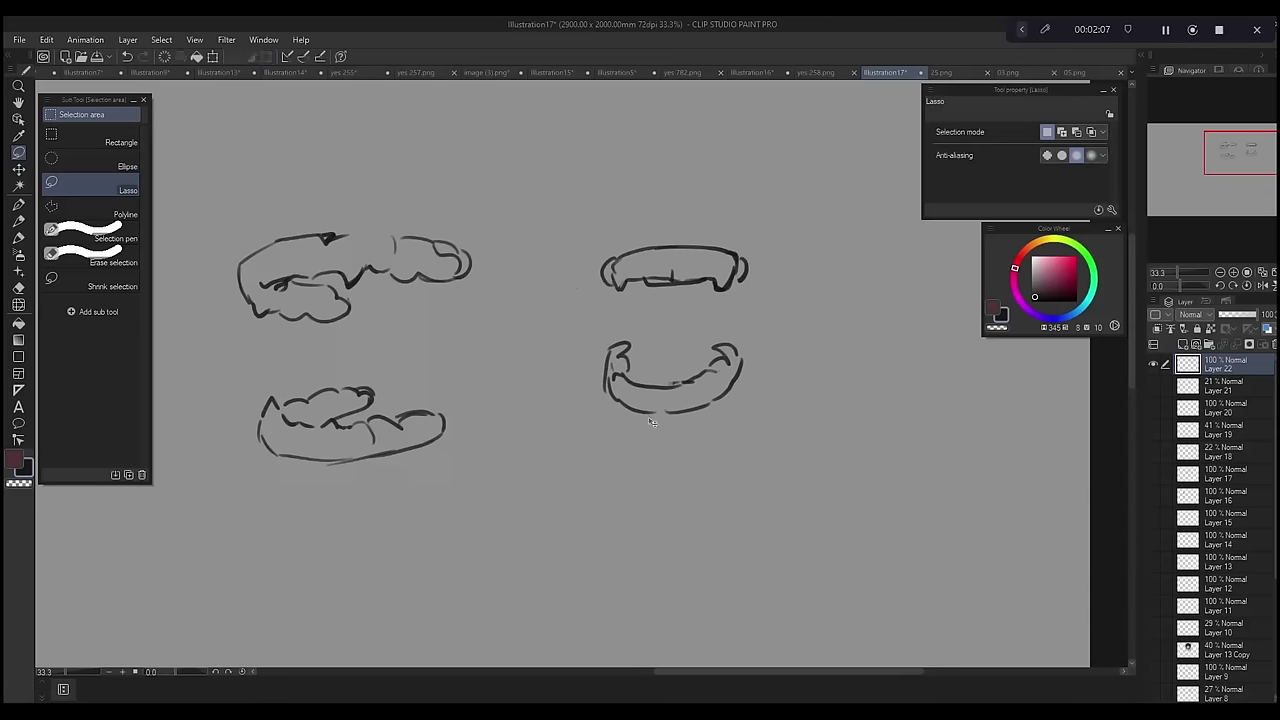
# Lasso both front-view teeth rows, enlarge them, and clear the selection
pyautogui.moveTo(800, 216); pyautogui.dragTo(798, 258)
pyautogui.hotkey('ctrl', 't')
pyautogui.moveTo(808, 190); pyautogui.dragTo(873, 128)
pyautogui.moveTo(705, 310)
pyautogui.mouseDown()
pyautogui.moveTo(640, 382)
pyautogui.moveTo(640, 367)
pyautogui.mouseUp()
pyautogui.click(631, 571)
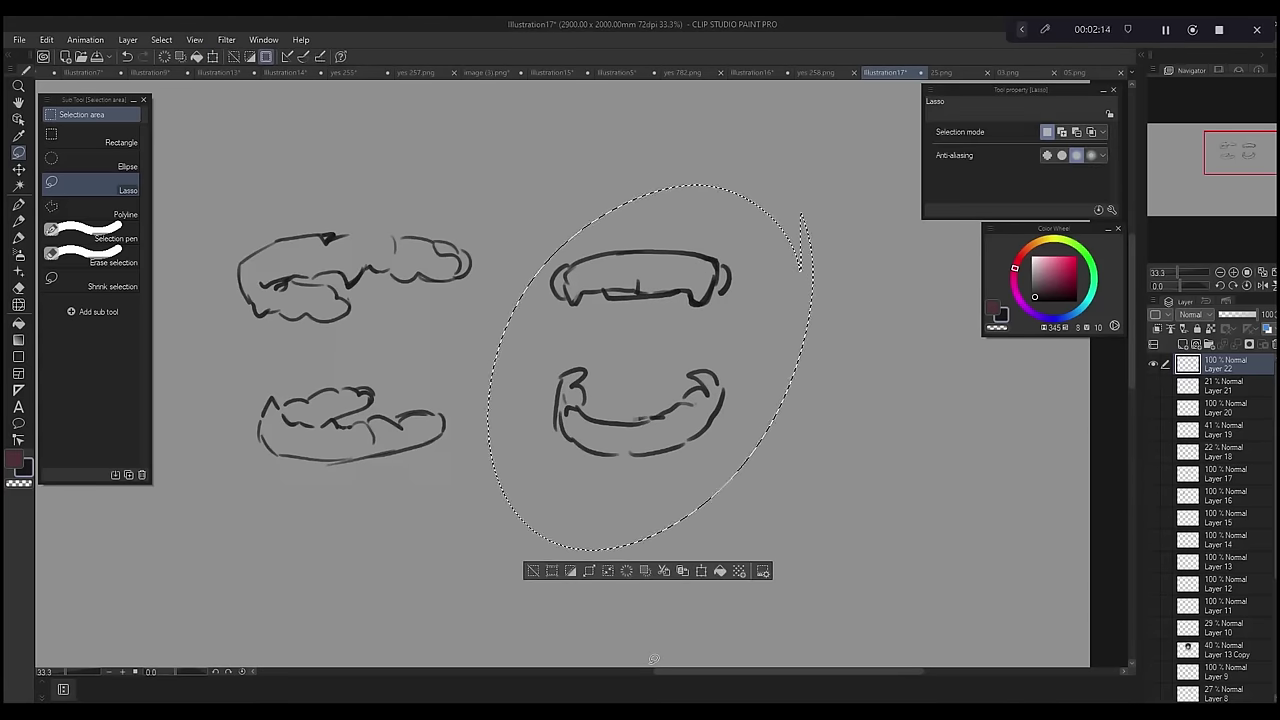
pyautogui.hotkey('ctrl', 'd')
# Draw a round tongue form in the front-view lower arch and a raised curved tongue in the three-quarter lower arch
pyautogui.press('b')
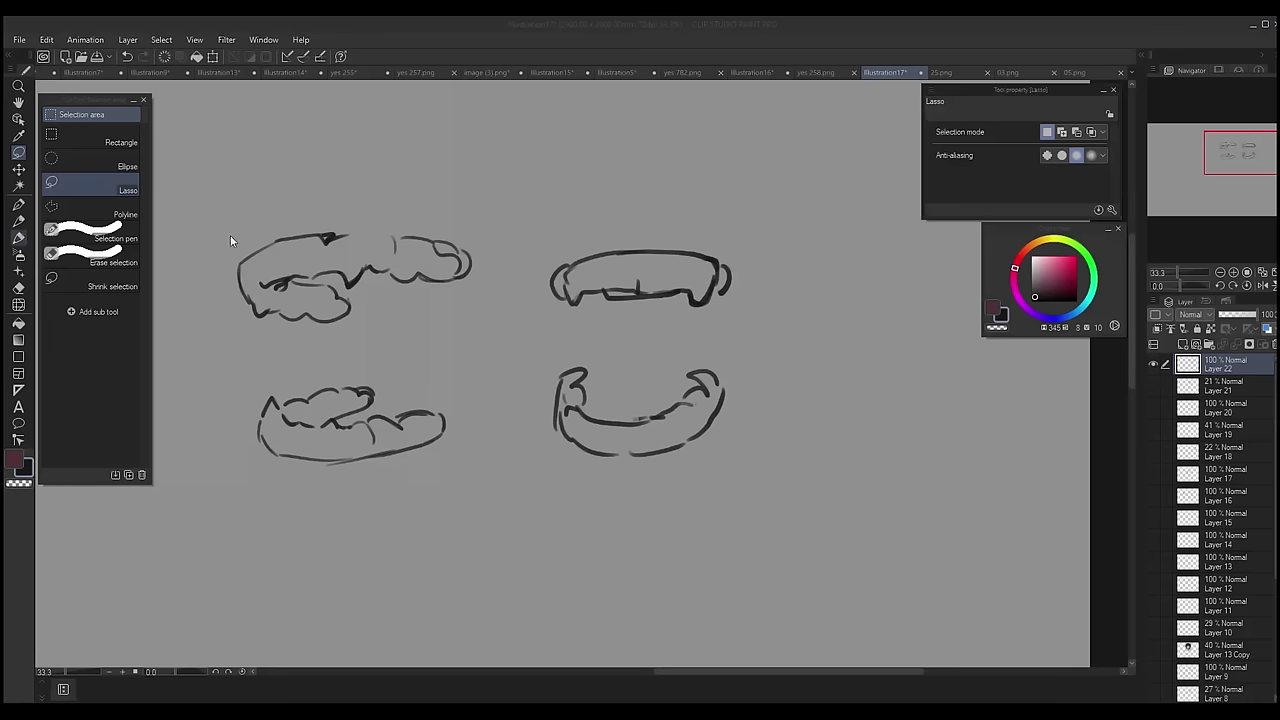
pyautogui.moveTo(598, 392)
pyautogui.mouseDown()
pyautogui.moveTo(684, 370)
pyautogui.moveTo(605, 388)
pyautogui.moveTo(642, 417)
pyautogui.mouseUp()
pyautogui.moveTo(334, 420)
pyautogui.mouseDown()
pyautogui.moveTo(427, 382)
pyautogui.moveTo(346, 404)
pyautogui.mouseUp()
# Draw a curved side-view tongue shape to the right of the front-view teeth
pyautogui.click(1254, 158)
pyautogui.moveTo(838, 281); pyautogui.dragTo(661, 329)
pyautogui.moveTo(661, 331)
pyautogui.mouseDown()
pyautogui.moveTo(778, 343)
pyautogui.moveTo(850, 279)
pyautogui.mouseUp()
pyautogui.moveTo(780, 255); pyautogui.dragTo(840, 270)
pyautogui.moveTo(740, 275)
pyautogui.mouseDown()
pyautogui.moveTo(682, 326)
pyautogui.moveTo(842, 278)
pyautogui.mouseUp()
# Draw an oval tongue below the side-view one, refine both outlines and add a dark arch above the oval
pyautogui.moveTo(709, 460)
pyautogui.mouseDown()
pyautogui.moveTo(795, 428)
pyautogui.moveTo(808, 520)
pyautogui.mouseUp()
pyautogui.moveTo(708, 454)
pyautogui.mouseDown()
pyautogui.moveTo(809, 494)
pyautogui.moveTo(770, 563)
pyautogui.mouseUp()
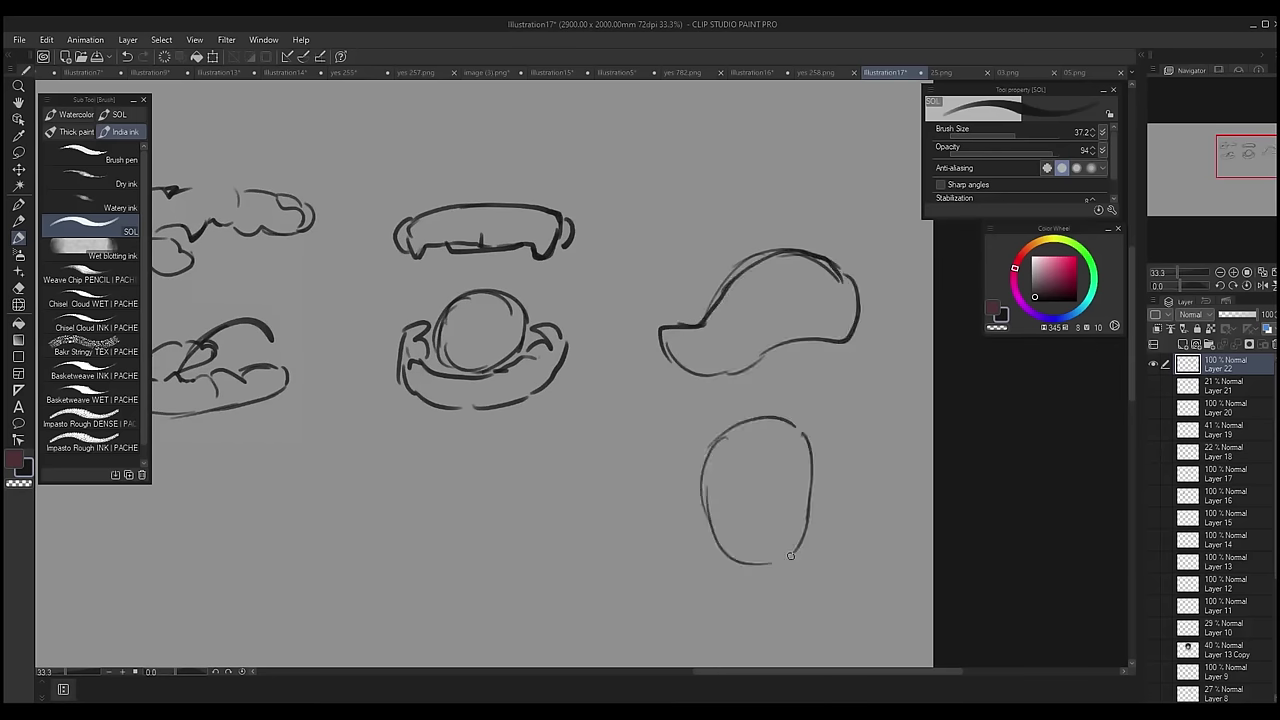
pyautogui.moveTo(812, 500); pyautogui.dragTo(768, 561)
pyautogui.moveTo(719, 428)
pyautogui.mouseDown()
pyautogui.moveTo(794, 418)
pyautogui.moveTo(775, 412)
pyautogui.mouseUp()
pyautogui.moveTo(861, 287); pyautogui.dragTo(840, 256)
pyautogui.moveTo(732, 476); pyautogui.dragTo(852, 293)
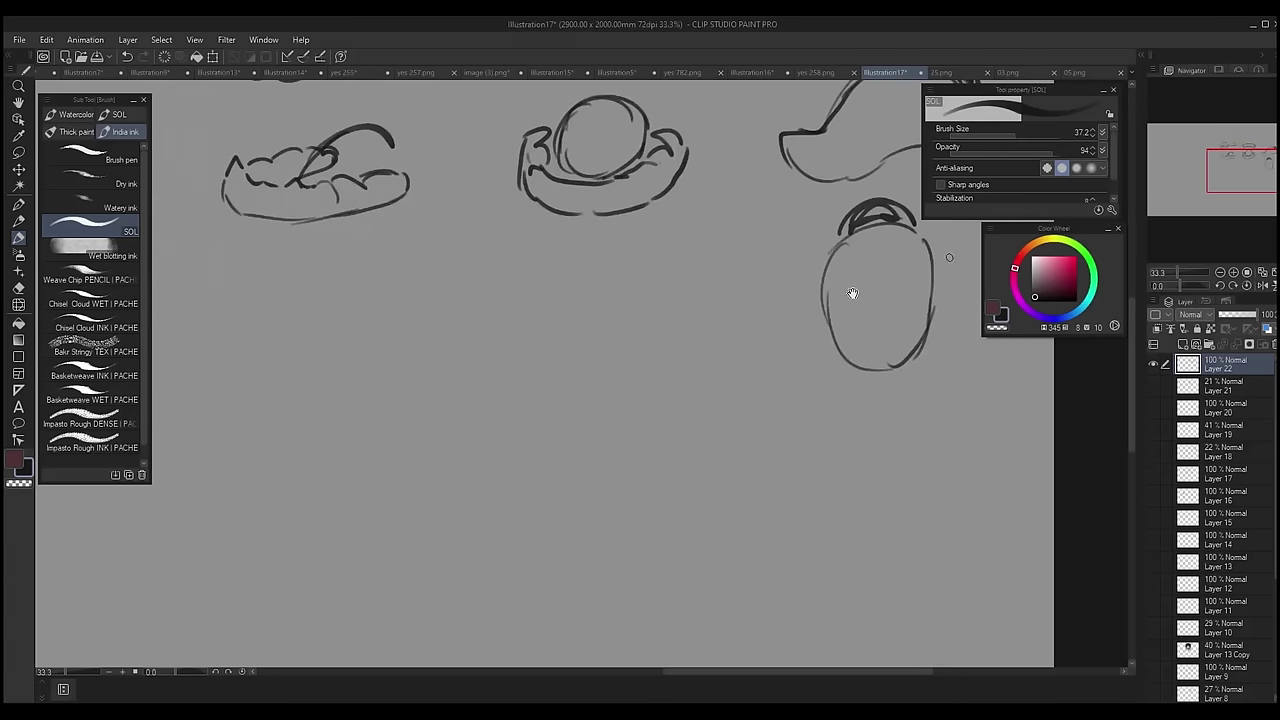
pyautogui.moveTo(548, 352); pyautogui.dragTo(664, 344)
pyautogui.moveTo(582, 369); pyautogui.dragTo(636, 352)
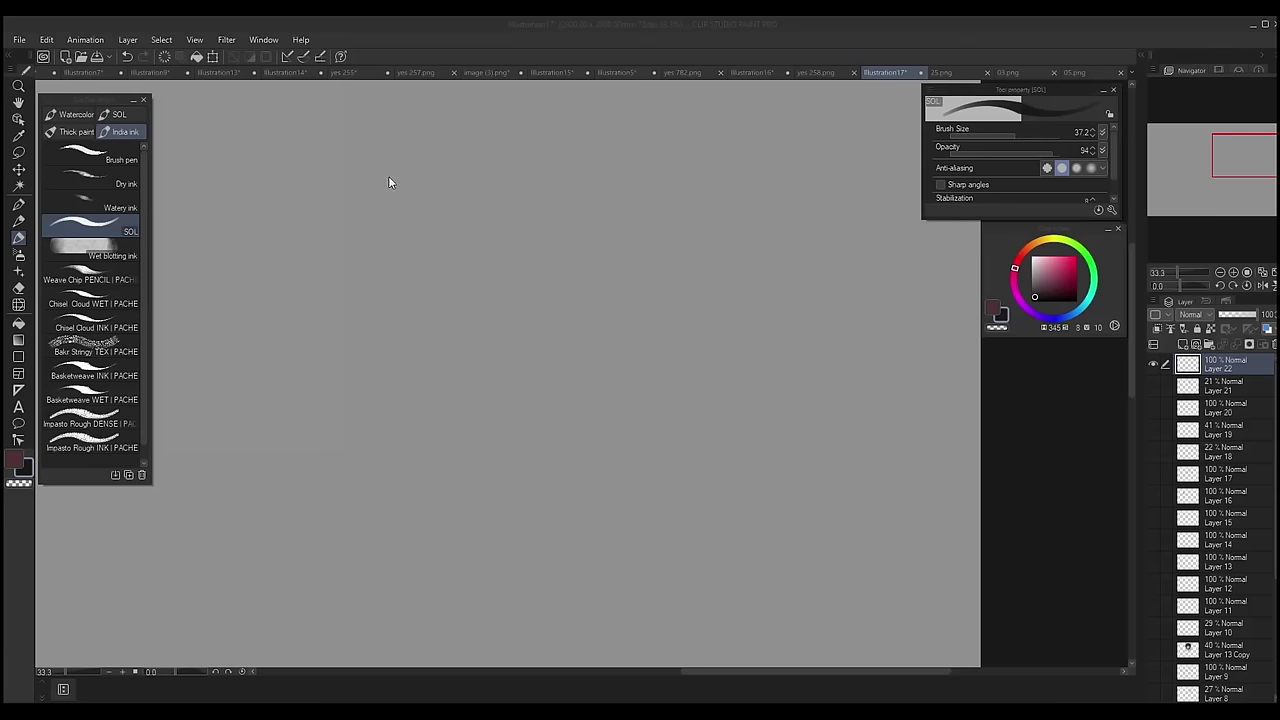
# Draw an open mouth with a tapering outline, upper teeth with side fangs, a lower teeth line and a dark tongue
pyautogui.moveTo(326, 188); pyautogui.dragTo(488, 177)
pyautogui.moveTo(483, 184); pyautogui.dragTo(427, 303)
pyautogui.moveTo(329, 196); pyautogui.dragTo(390, 309)
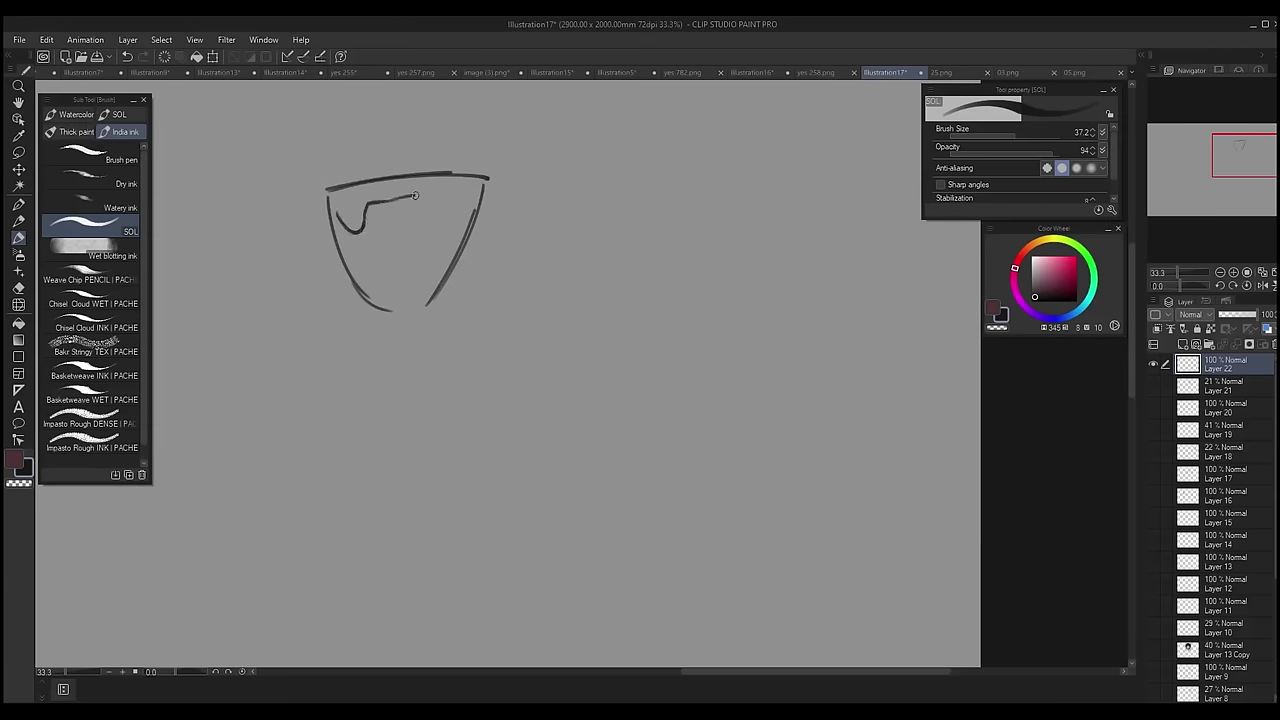
pyautogui.moveTo(416, 195); pyautogui.dragTo(478, 188)
pyautogui.moveTo(336, 189); pyautogui.dragTo(339, 216)
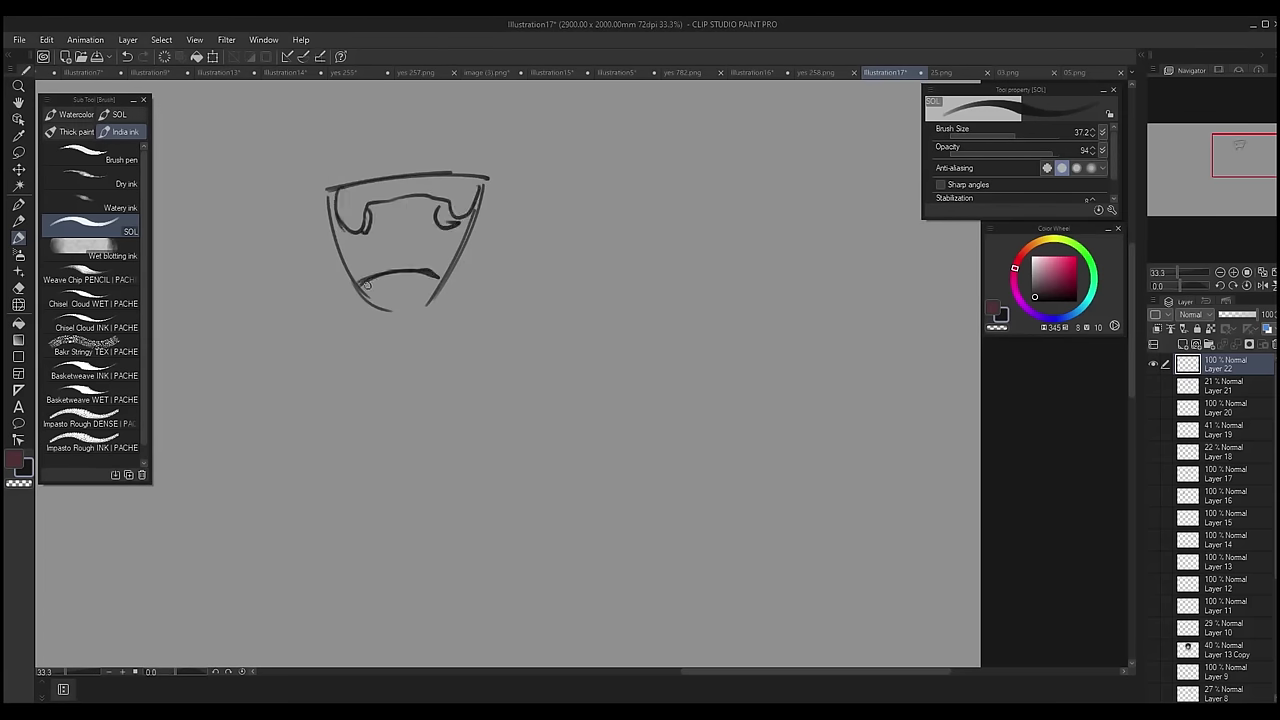
pyautogui.moveTo(380, 268); pyautogui.dragTo(411, 267)
# Draw a second, smiling open mouth with a curved upper teeth line and a tongue beside the first
pyautogui.moveTo(530, 205); pyautogui.dragTo(668, 213)
pyautogui.moveTo(531, 212); pyautogui.dragTo(572, 306)
pyautogui.moveTo(665, 216)
pyautogui.mouseDown()
pyautogui.moveTo(608, 290)
pyautogui.moveTo(562, 306)
pyautogui.mouseUp()
pyautogui.moveTo(543, 218); pyautogui.dragTo(627, 235)
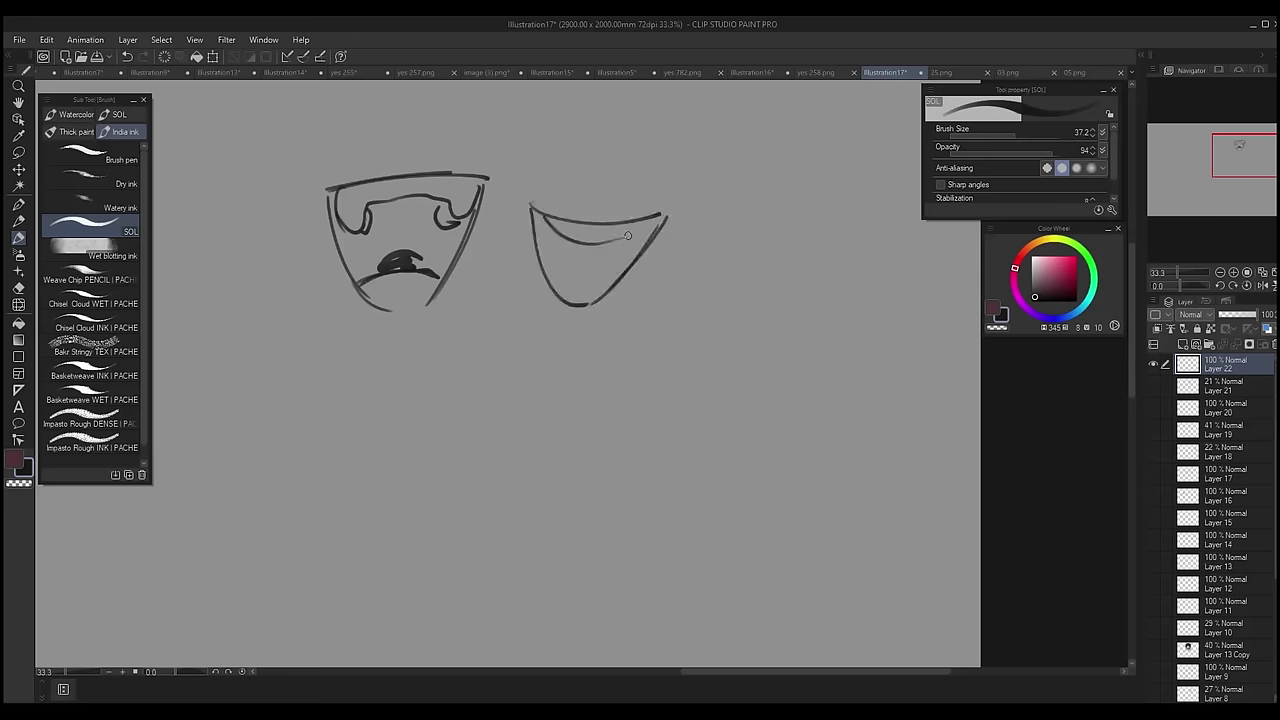
# Adjust a lassoed mouth sketch with a transform, and draw a narrow side-view mouth with its upper teeth edge
pyautogui.moveTo(1243, 161); pyautogui.dragTo(1246, 152)
pyautogui.press('m')
pyautogui.moveTo(672, 258)
pyautogui.mouseDown()
pyautogui.moveTo(659, 326)
pyautogui.moveTo(676, 264)
pyautogui.moveTo(726, 234)
pyautogui.moveTo(755, 358)
pyautogui.mouseUp()
pyautogui.hotkey('ctrl', 't')
pyautogui.press('Return')
pyautogui.hotkey('ctrl', 'd')
pyautogui.click(18, 237)
pyautogui.moveTo(722, 232); pyautogui.dragTo(735, 256)
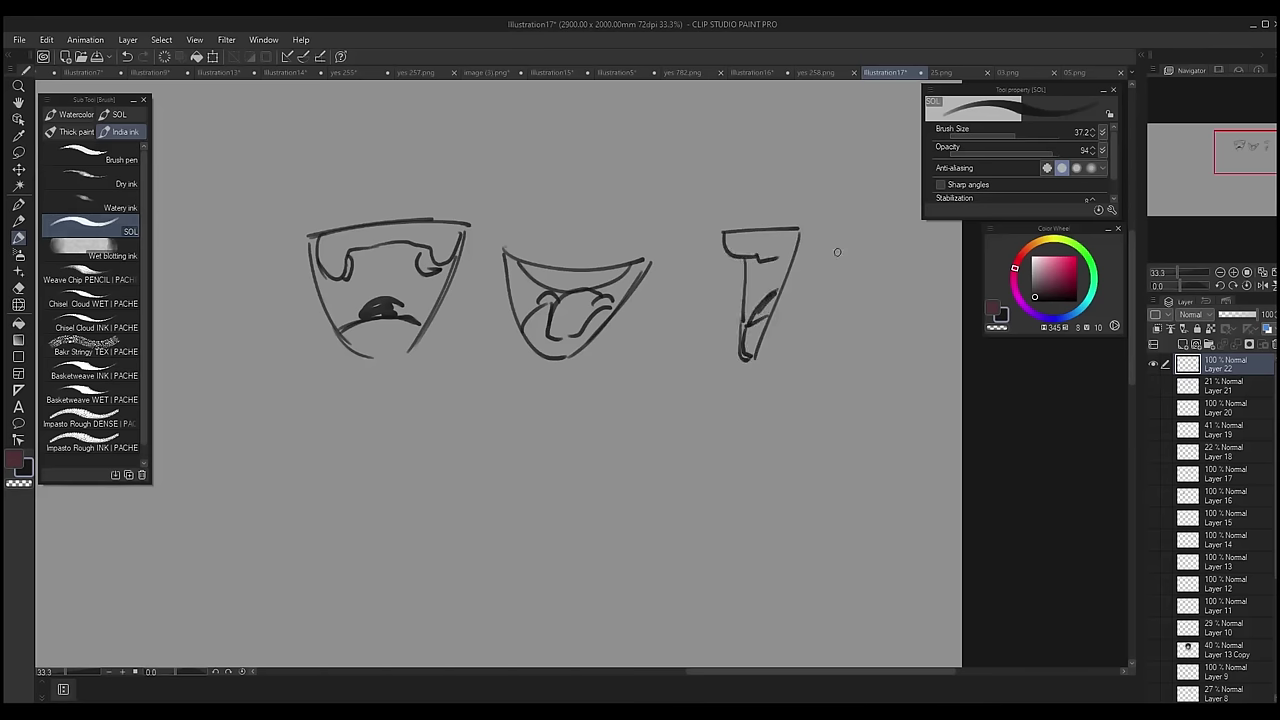
# Fade the mouths to 28% opacity and, on a new layer, trace the first mouth's upper arch in pinkish red with a centre line
pyautogui.click(1229, 314)
pyautogui.click(1183, 344)
pyautogui.click(1070, 259)
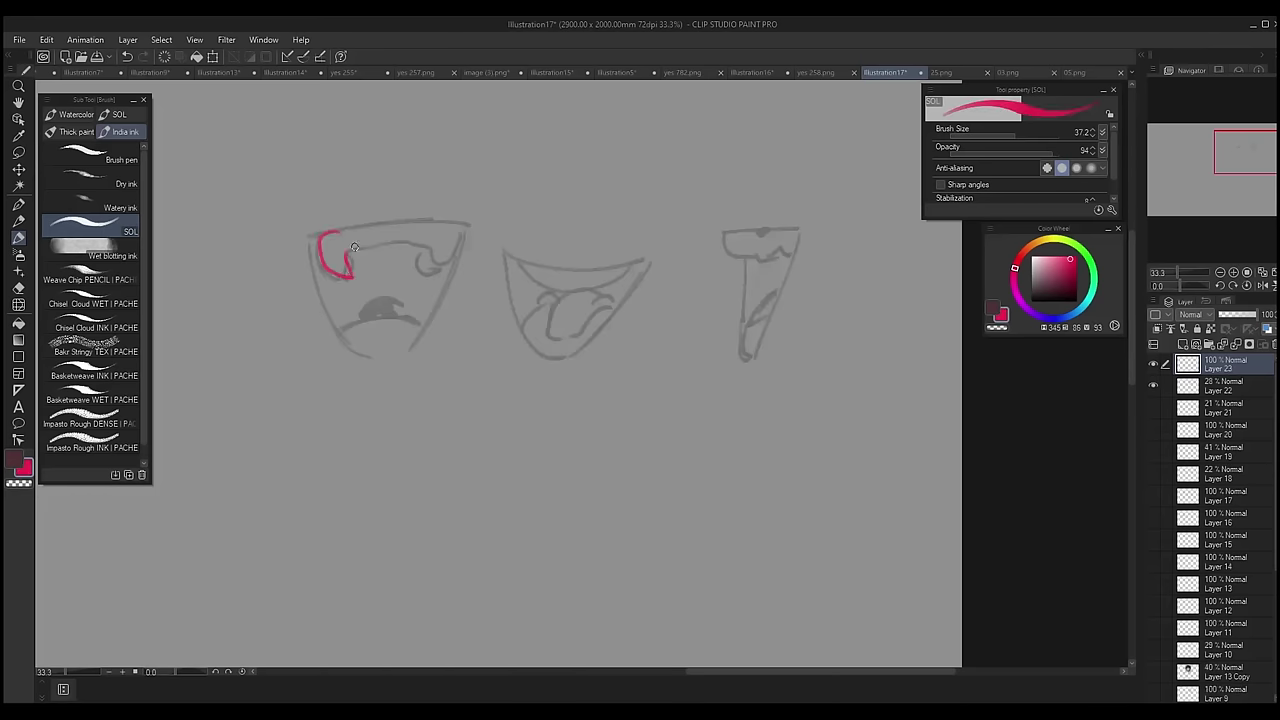
pyautogui.moveTo(353, 246)
pyautogui.mouseDown()
pyautogui.moveTo(464, 226)
pyautogui.moveTo(322, 234)
pyautogui.mouseUp()
pyautogui.moveTo(391, 218); pyautogui.dragTo(391, 242)
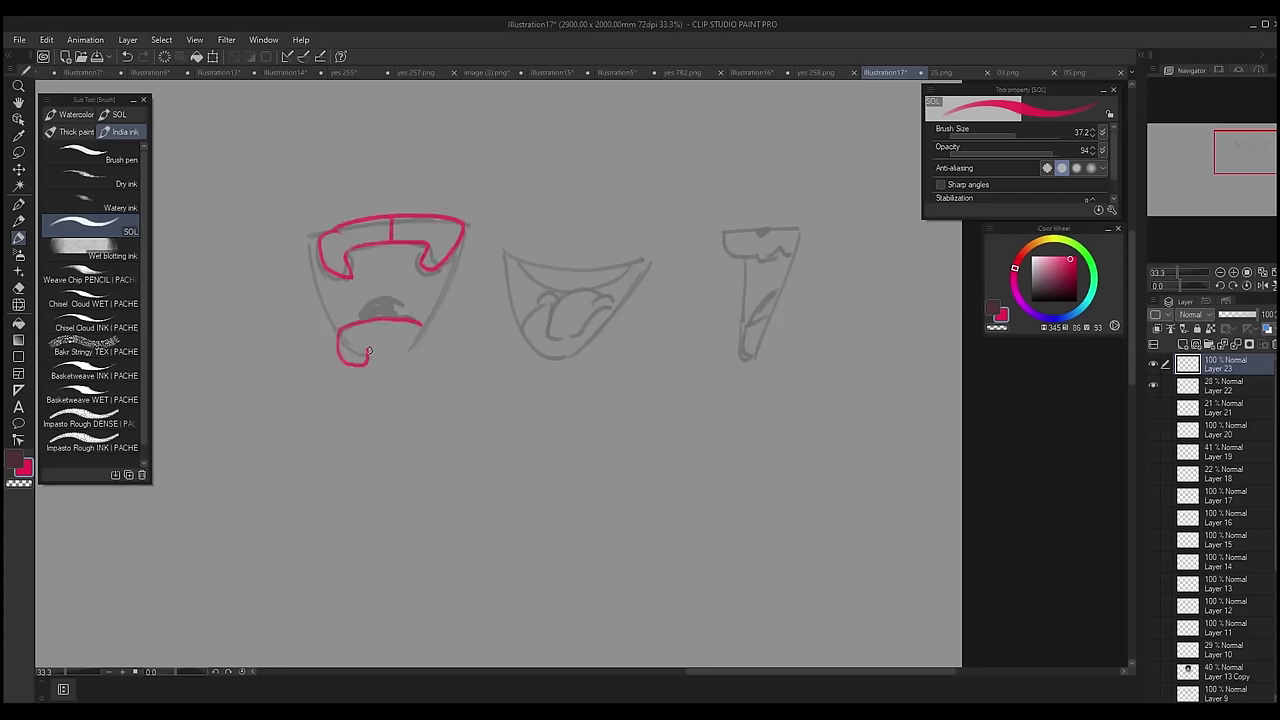
# Trace the upper and lower arches of the smiling and side-view mouths in the same pinkish red
pyautogui.moveTo(518, 264)
pyautogui.mouseDown()
pyautogui.moveTo(640, 262)
pyautogui.moveTo(550, 310)
pyautogui.moveTo(600, 330)
pyautogui.moveTo(530, 300)
pyautogui.mouseUp()
pyautogui.moveTo(727, 234); pyautogui.dragTo(725, 239)
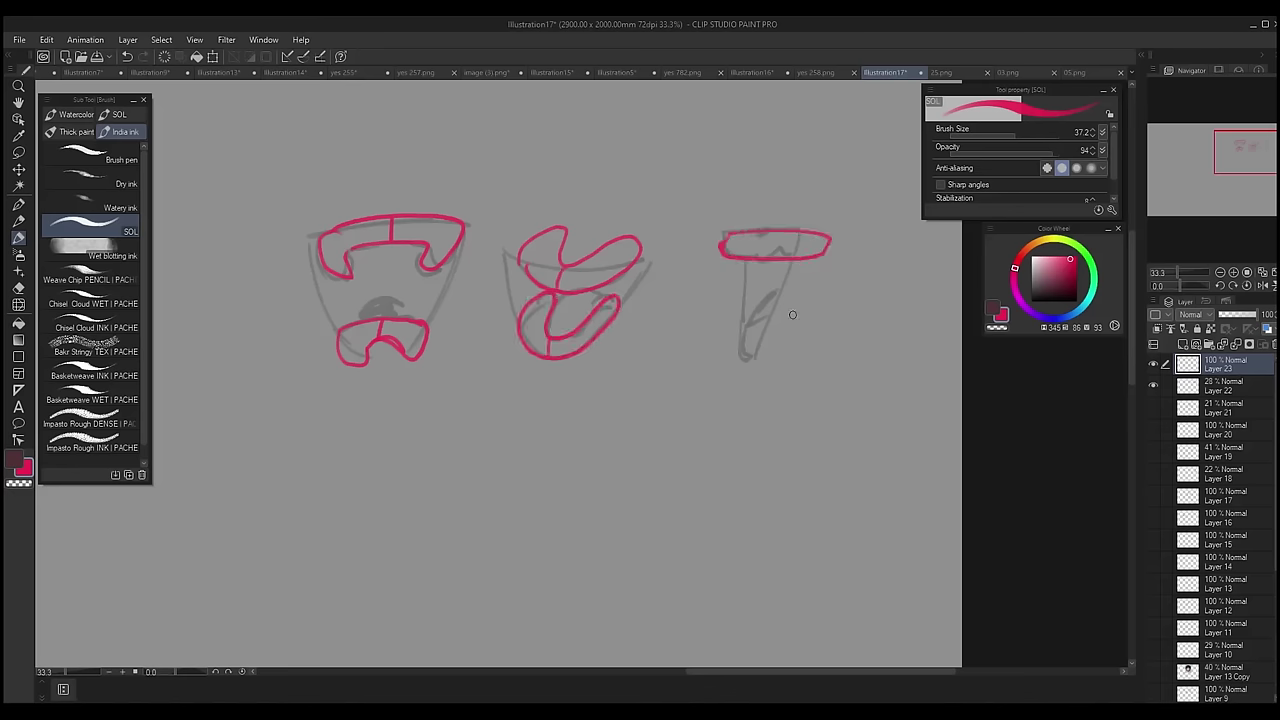
pyautogui.moveTo(792, 314); pyautogui.dragTo(742, 327)
pyautogui.moveTo(651, 412)
pyautogui.mouseDown()
pyautogui.moveTo(690, 425)
pyautogui.moveTo(768, 412)
pyautogui.moveTo(760, 458)
pyautogui.moveTo(824, 449)
pyautogui.moveTo(785, 500)
pyautogui.moveTo(839, 503)
pyautogui.mouseUp()
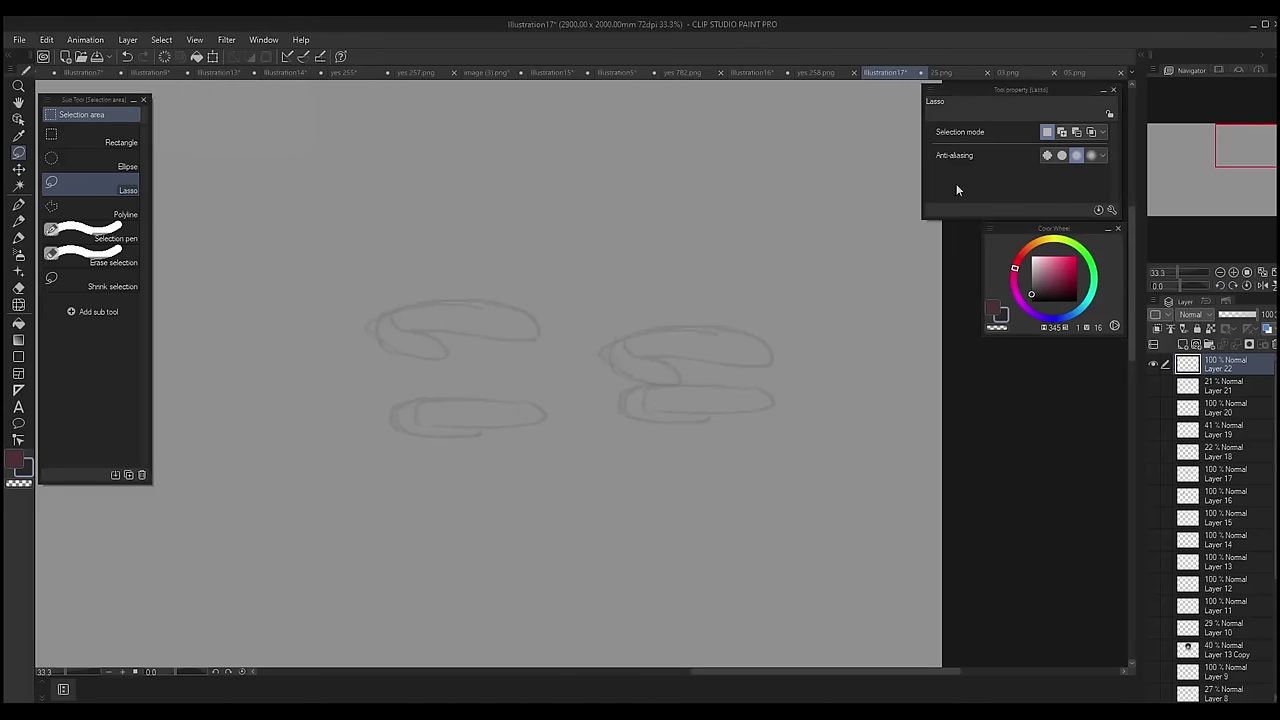
# Draw an open mouth with teeth over the first pair of faint arches, label it "lips" with a downward arrow, and hide the layer
pyautogui.moveTo(370, 325)
pyautogui.mouseDown()
pyautogui.moveTo(434, 294)
pyautogui.moveTo(435, 430)
pyautogui.moveTo(412, 428)
pyautogui.mouseUp()
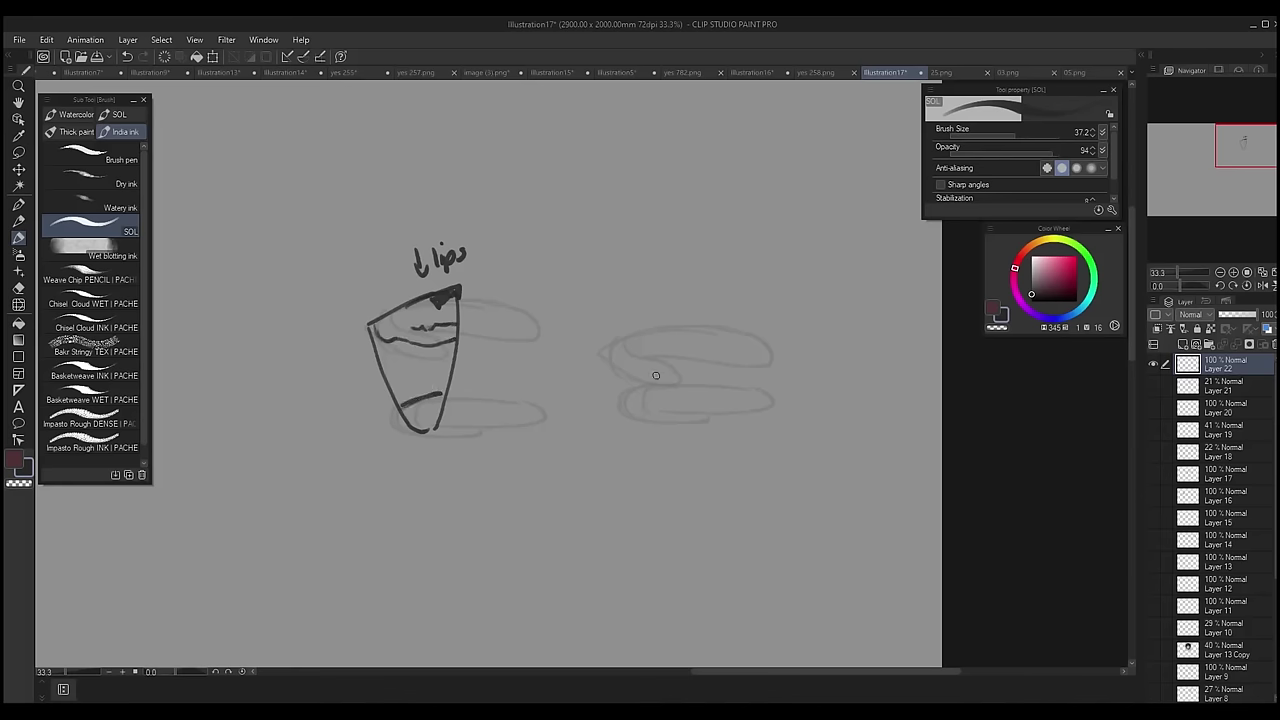
pyautogui.moveTo(689, 374); pyautogui.dragTo(682, 372)
pyautogui.click(1153, 364)
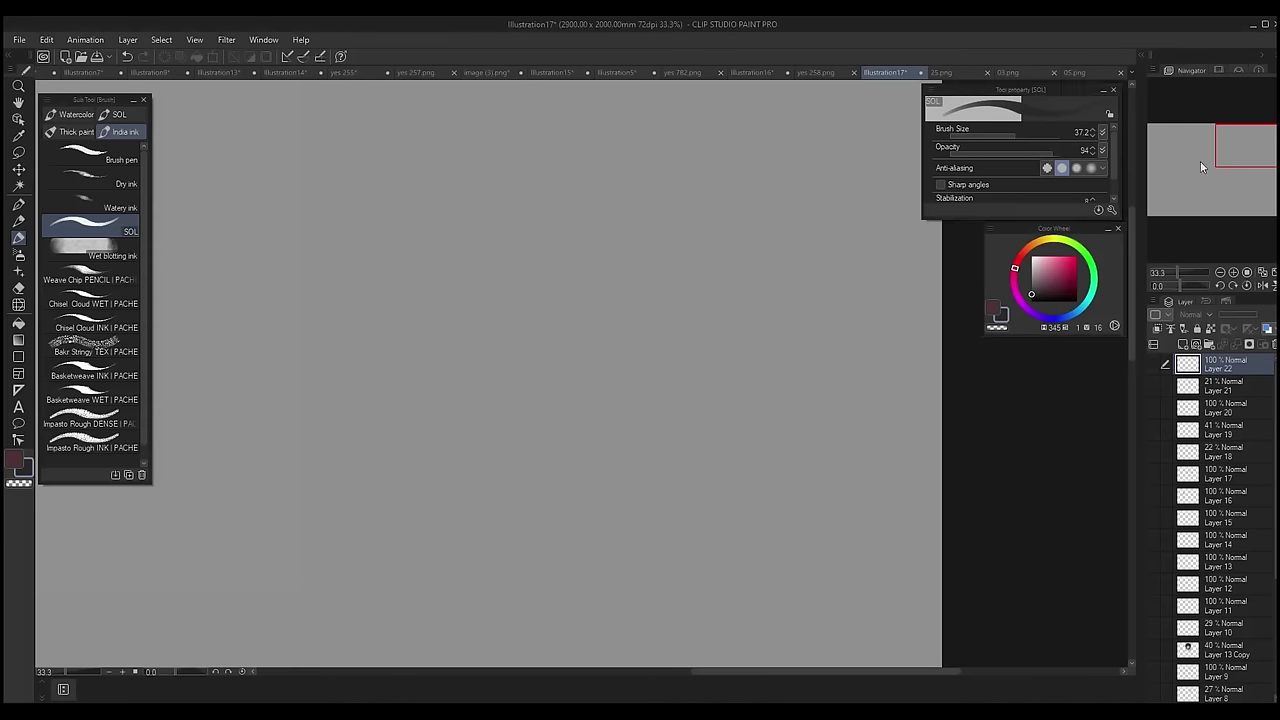
# On a new layer, draw a tapered open mouth with dots at its upper corners and downward arrows above them
pyautogui.hotkey('ctrl', '+')
pyautogui.click(1236, 148)
pyautogui.click(1183, 344)
pyautogui.moveTo(354, 187); pyautogui.dragTo(458, 330)
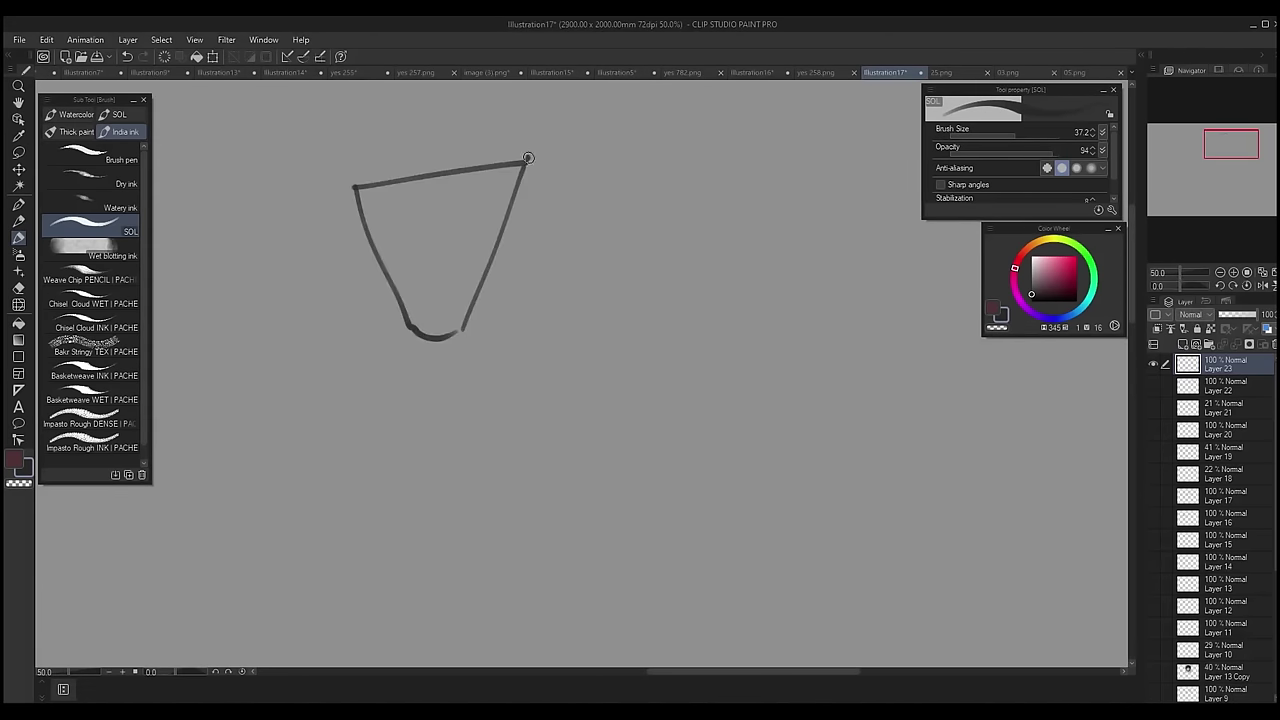
pyautogui.moveTo(337, 131); pyautogui.dragTo(340, 162)
pyautogui.moveTo(533, 119); pyautogui.dragTo(530, 146)
# Draw an arched, downturned mouth line with corner dots and downward arrows, and add teeth and tongue curves to the open mouth
pyautogui.moveTo(607, 310)
pyautogui.mouseDown()
pyautogui.moveTo(705, 210)
pyautogui.moveTo(797, 292)
pyautogui.mouseUp()
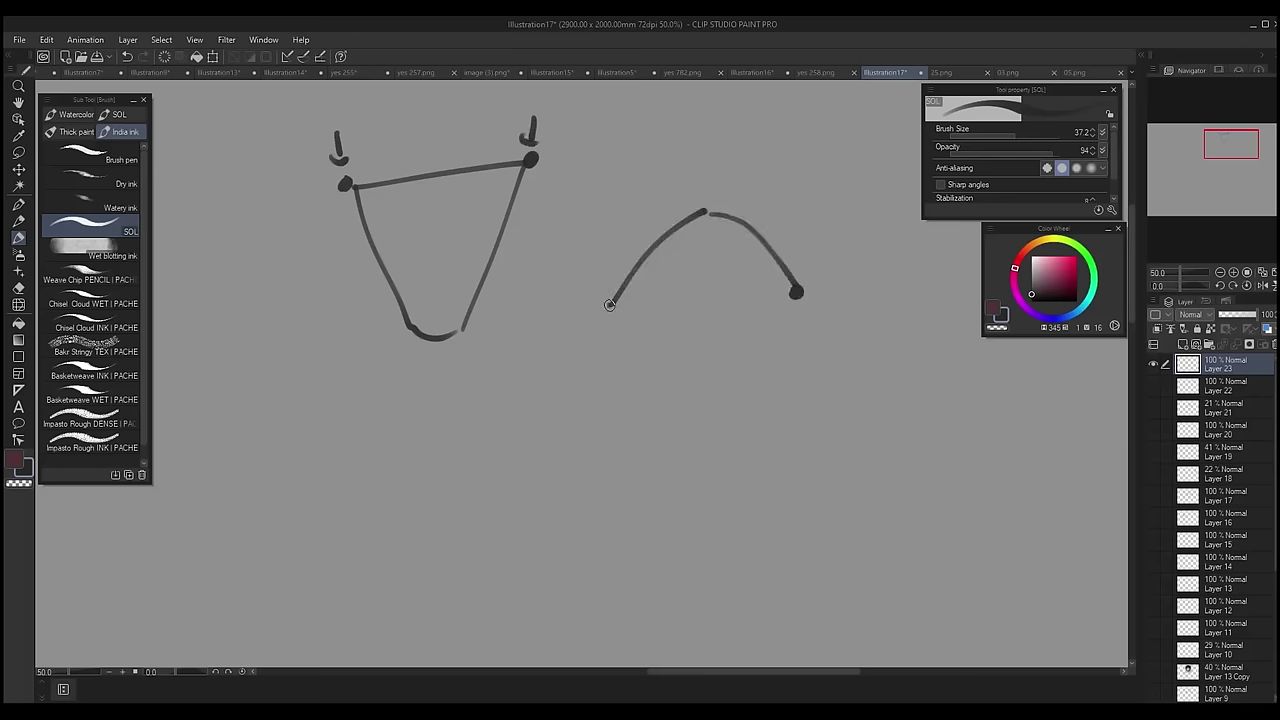
pyautogui.moveTo(613, 229); pyautogui.dragTo(582, 303)
pyautogui.moveTo(793, 218); pyautogui.dragTo(818, 280)
pyautogui.hotkey('ctrl', '-')
pyautogui.moveTo(446, 249); pyautogui.dragTo(521, 256)
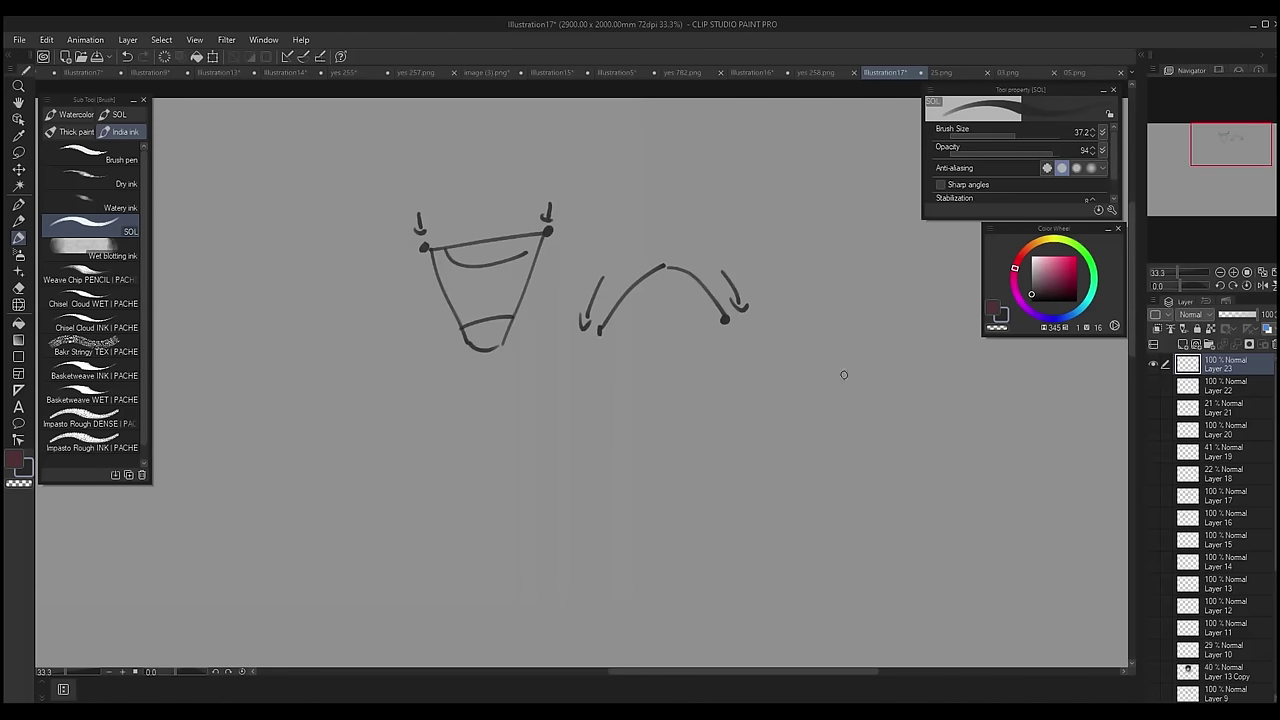
# Draw a flat, nearly closed mouth and a narrow slanted open mouth, with corner dots and arrows beside both
pyautogui.moveTo(843, 374); pyautogui.dragTo(726, 323)
pyautogui.moveTo(812, 260); pyautogui.dragTo(839, 270)
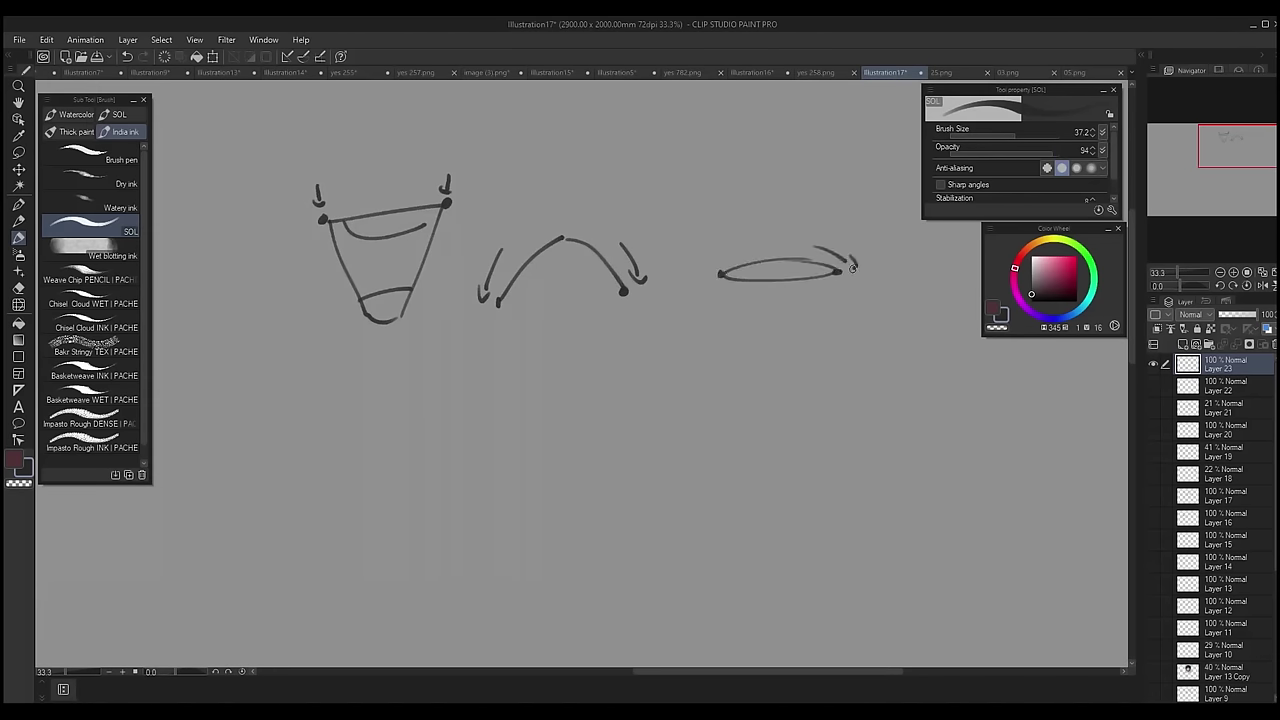
pyautogui.moveTo(731, 398); pyautogui.dragTo(734, 399)
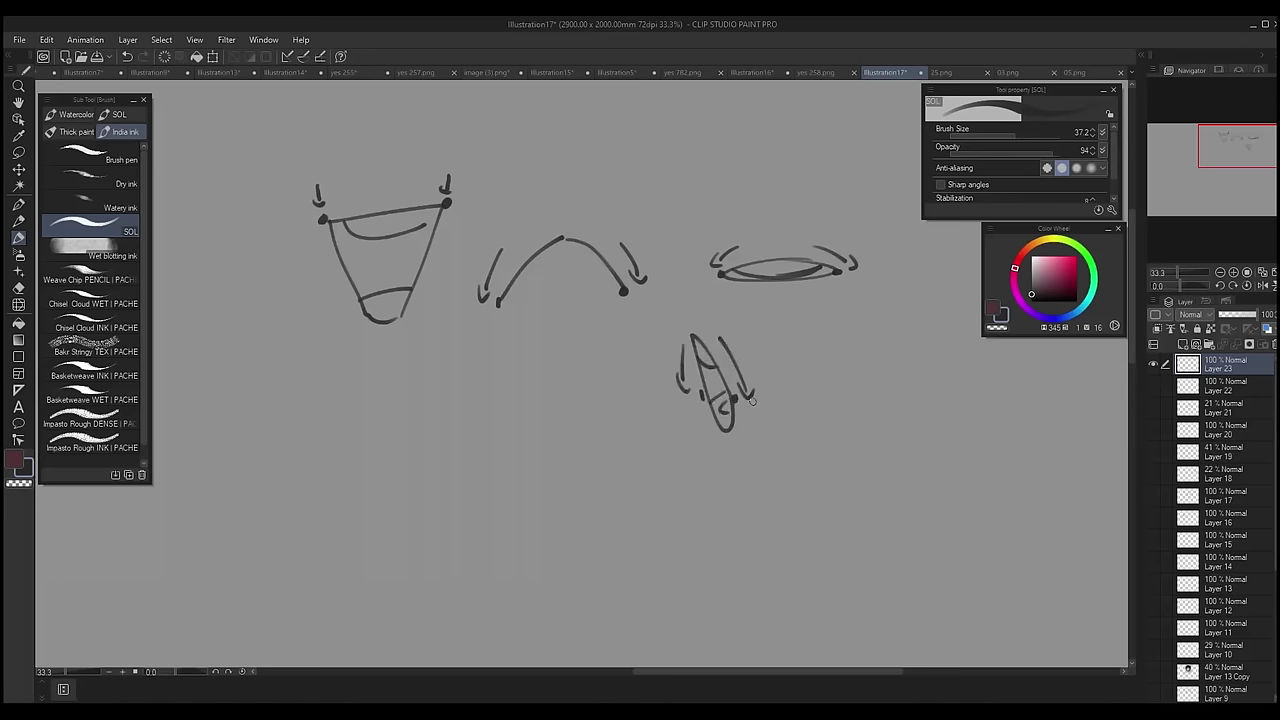
pyautogui.moveTo(838, 345); pyautogui.dragTo(872, 367)
# With brush size 18, sketch a three-quarter head from a cranium circle, centre and eye lines, side plane, jaw and ear
pyautogui.moveTo(432, 404); pyautogui.dragTo(532, 338)
pyautogui.moveTo(460, 404); pyautogui.dragTo(525, 349)
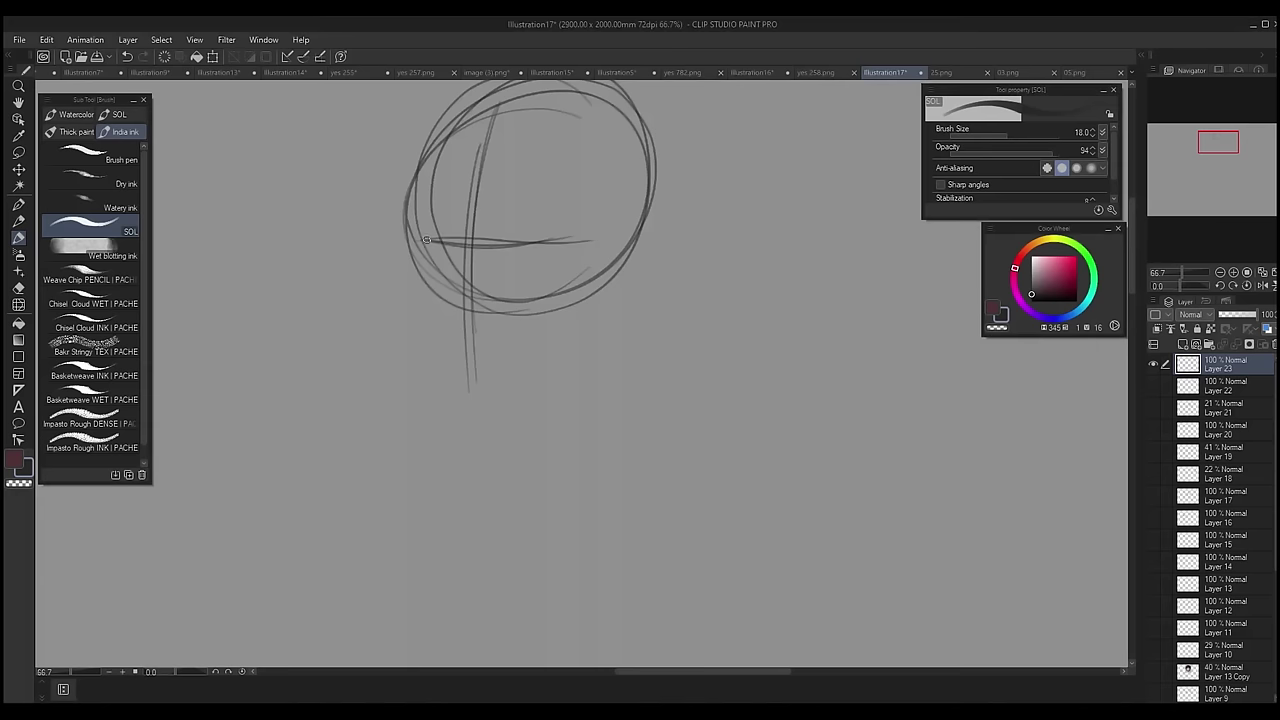
pyautogui.moveTo(414, 298); pyautogui.dragTo(500, 388)
pyautogui.moveTo(600, 230); pyautogui.dragTo(640, 304)
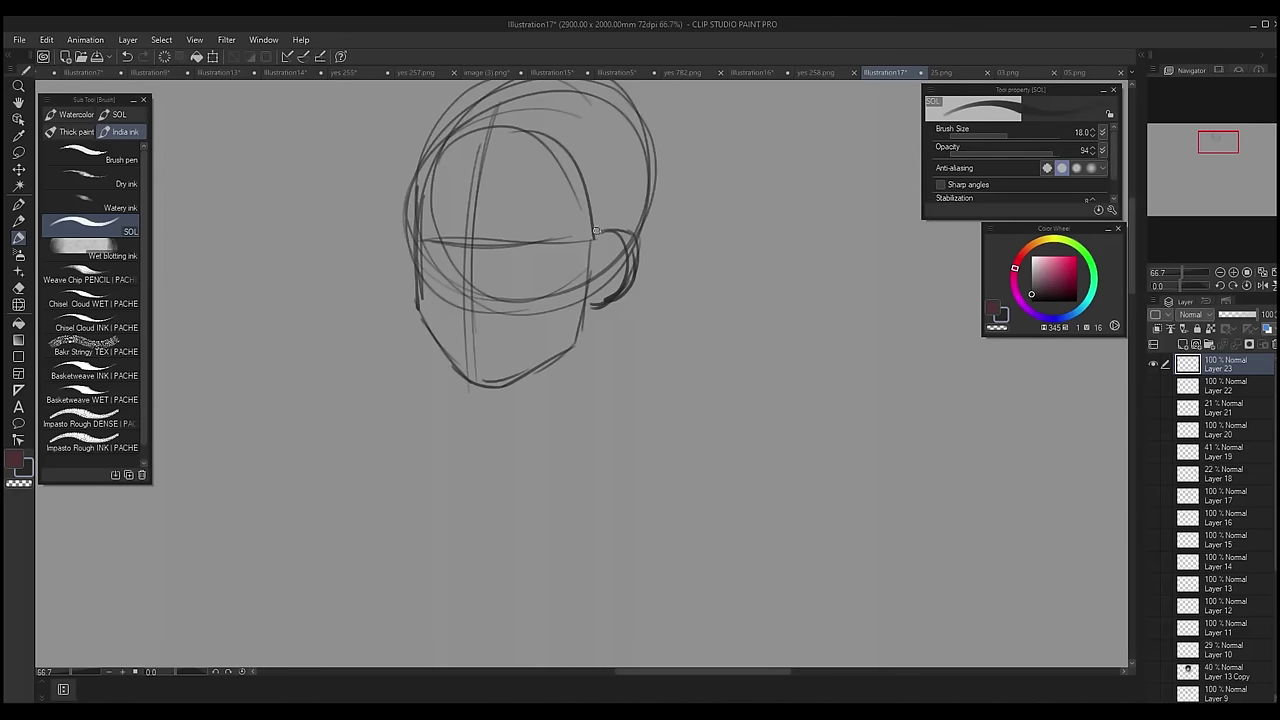
# Draw the neck and angular shoulder base of the three-quarter head, and go over the top of the cranium
pyautogui.moveTo(590, 266)
pyautogui.mouseDown()
pyautogui.moveTo(610, 376)
pyautogui.moveTo(556, 510)
pyautogui.mouseUp()
pyautogui.moveTo(636, 440); pyautogui.dragTo(696, 532)
pyautogui.moveTo(543, 470)
pyautogui.mouseDown()
pyautogui.moveTo(504, 522)
pyautogui.moveTo(564, 565)
pyautogui.mouseUp()
pyautogui.moveTo(564, 565); pyautogui.dragTo(696, 532)
pyautogui.moveTo(494, 180); pyautogui.dragTo(632, 164)
pyautogui.moveTo(520, 150); pyautogui.dragTo(610, 176)
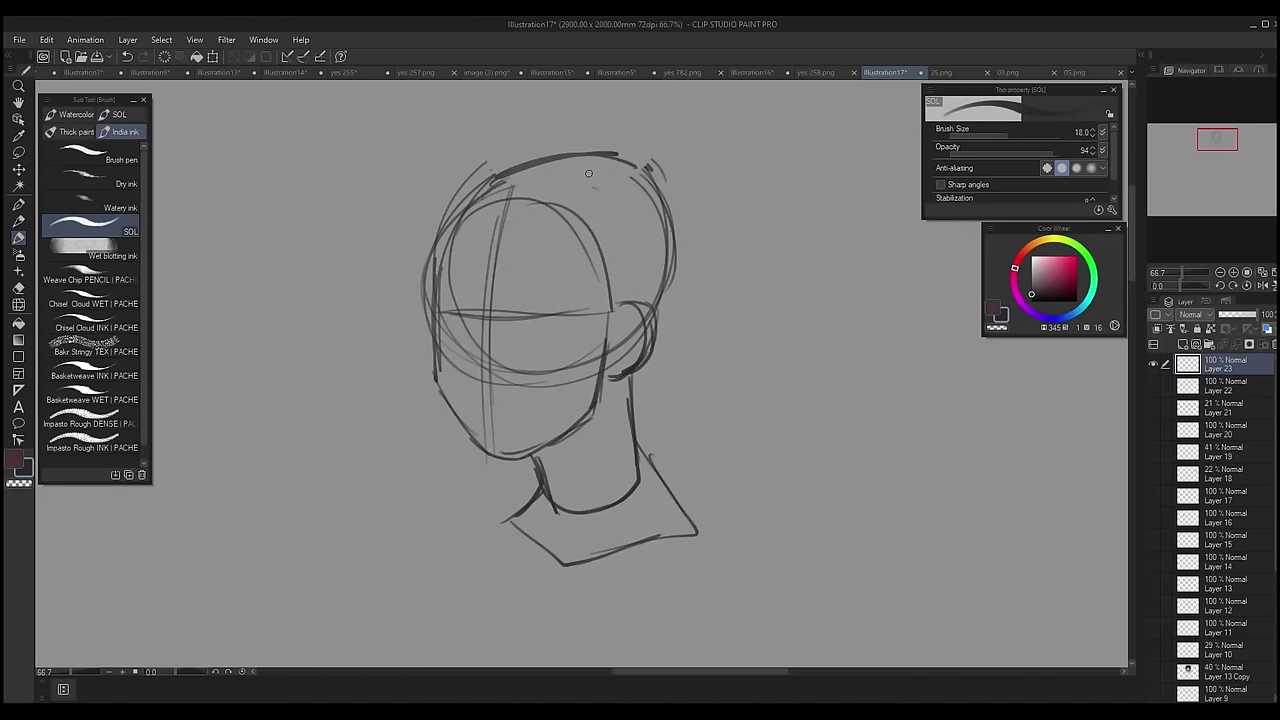
# Refine the skull outline of the three-quarter head, shade the area beneath the jaw and reinforce the eye line
pyautogui.moveTo(436, 295); pyautogui.dragTo(505, 176)
pyautogui.moveTo(480, 180); pyautogui.dragTo(668, 240)
pyautogui.hotkey('ctrl', 'z')
pyautogui.moveTo(576, 432); pyautogui.dragTo(540, 466)
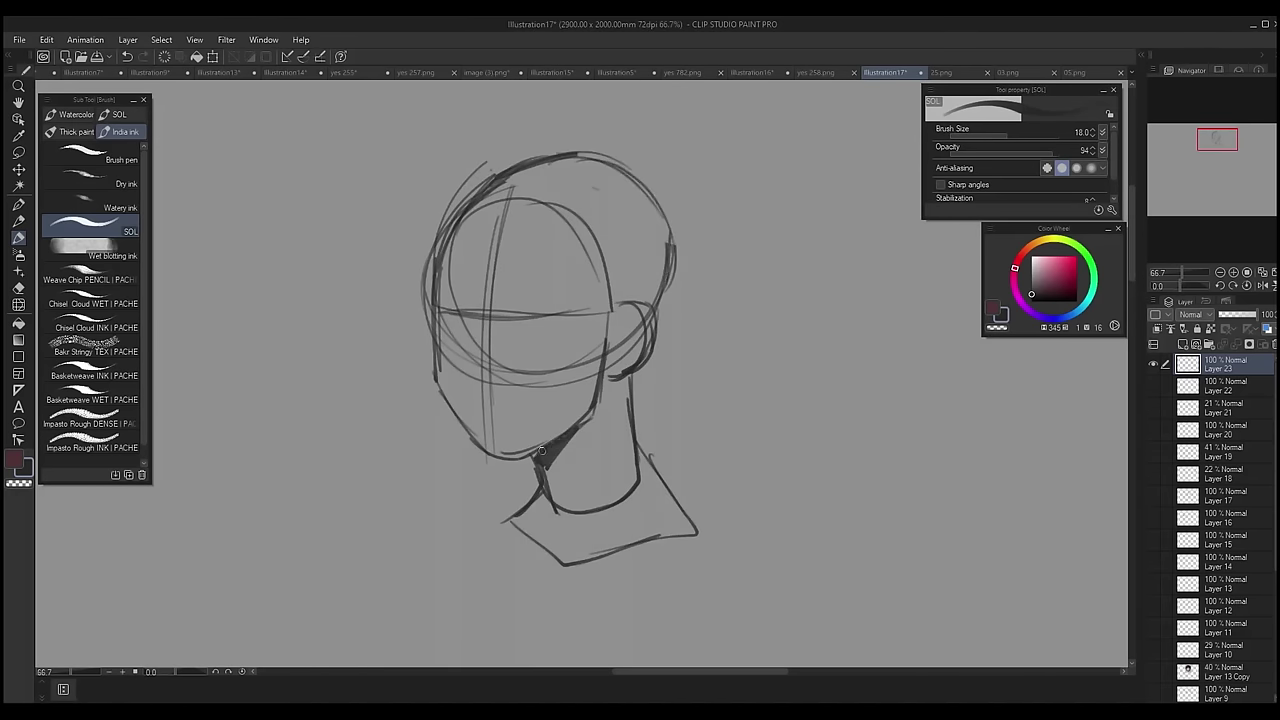
pyautogui.moveTo(438, 314); pyautogui.dragTo(620, 308)
# Lower the layer's opacity to 28% and sketch a second, front-facing head with an eye line, ears, neck and shoulders
pyautogui.click(1229, 314)
pyautogui.moveTo(1217, 139); pyautogui.dragTo(1228, 138)
pyautogui.moveTo(505, 270); pyautogui.dragTo(688, 290)
pyautogui.moveTo(688, 290)
pyautogui.mouseDown()
pyautogui.moveTo(491, 306)
pyautogui.moveTo(565, 431)
pyautogui.moveTo(688, 352)
pyautogui.mouseUp()
pyautogui.moveTo(556, 430); pyautogui.dragTo(558, 520)
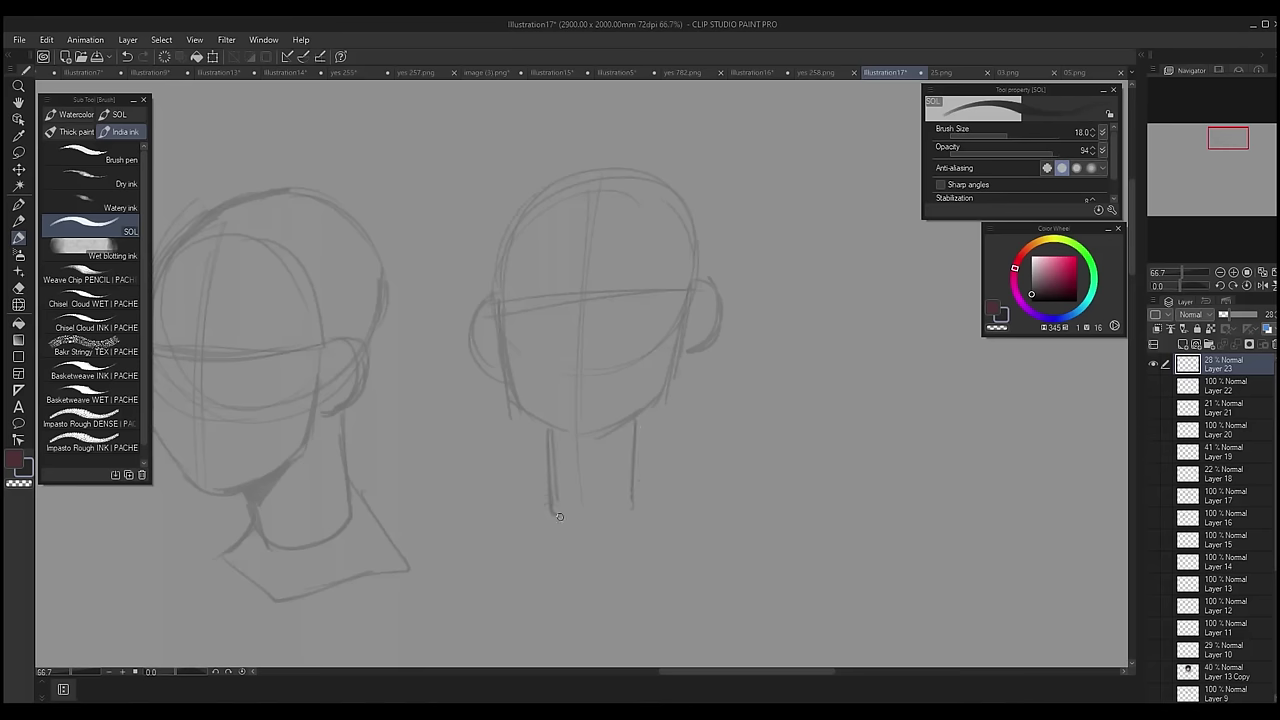
pyautogui.moveTo(640, 490); pyautogui.dragTo(688, 536)
pyautogui.moveTo(580, 442); pyautogui.dragTo(704, 424)
# Fade the head sketches to 17% and, on a new layer, draw the three-quarter head's near eye with eyebrow, iris and lower creases
pyautogui.click(1225, 314)
pyautogui.click(1182, 344)
pyautogui.keyDown('ctrl'); pyautogui.click(681, 309); pyautogui.keyUp('ctrl')
pyautogui.moveTo(356, 327); pyautogui.dragTo(732, 329)
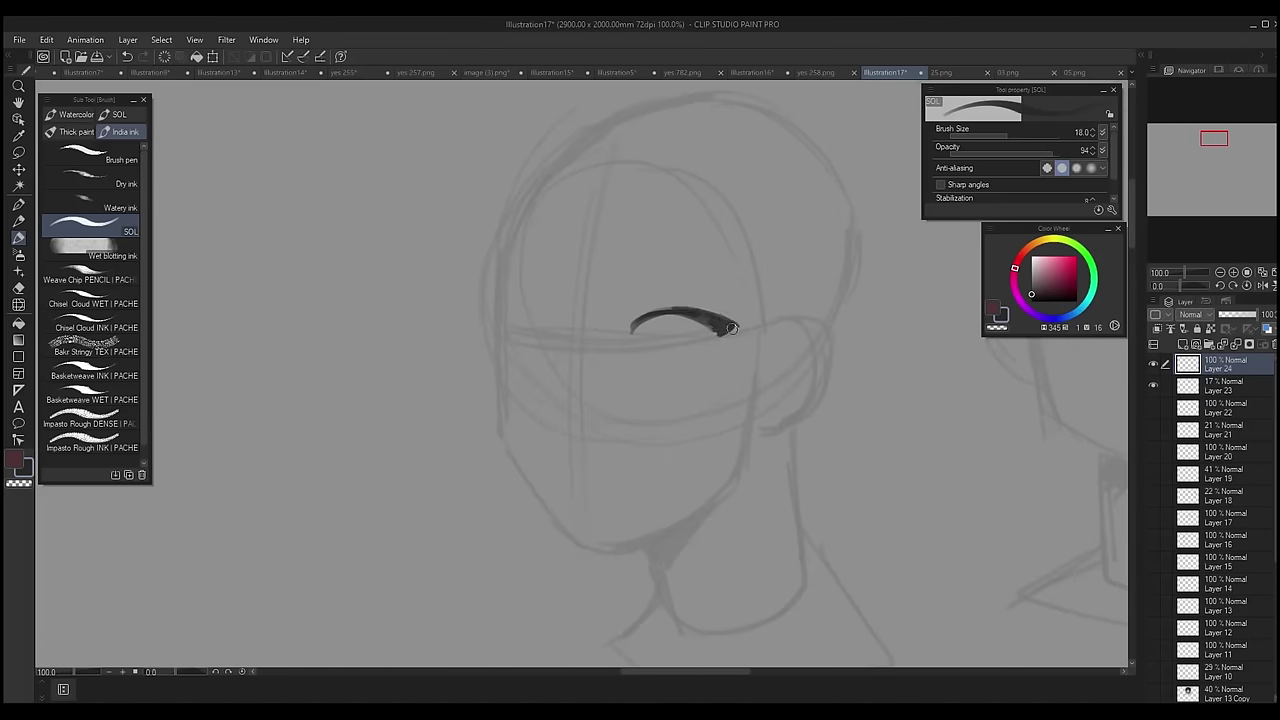
pyautogui.moveTo(636, 307)
pyautogui.mouseDown()
pyautogui.moveTo(672, 298)
pyautogui.moveTo(633, 274)
pyautogui.mouseUp()
pyautogui.moveTo(649, 324); pyautogui.dragTo(644, 371)
pyautogui.moveTo(628, 380); pyautogui.dragTo(657, 387)
pyautogui.moveTo(683, 381); pyautogui.dragTo(713, 360)
# Draw the far eye of the three-quarter head with its lashes, iris, lower crease and eyebrow
pyautogui.moveTo(510, 328); pyautogui.dragTo(563, 347)
pyautogui.moveTo(521, 354); pyautogui.dragTo(537, 373)
pyautogui.moveTo(528, 310); pyautogui.dragTo(532, 358)
pyautogui.moveTo(514, 270); pyautogui.dragTo(568, 262)
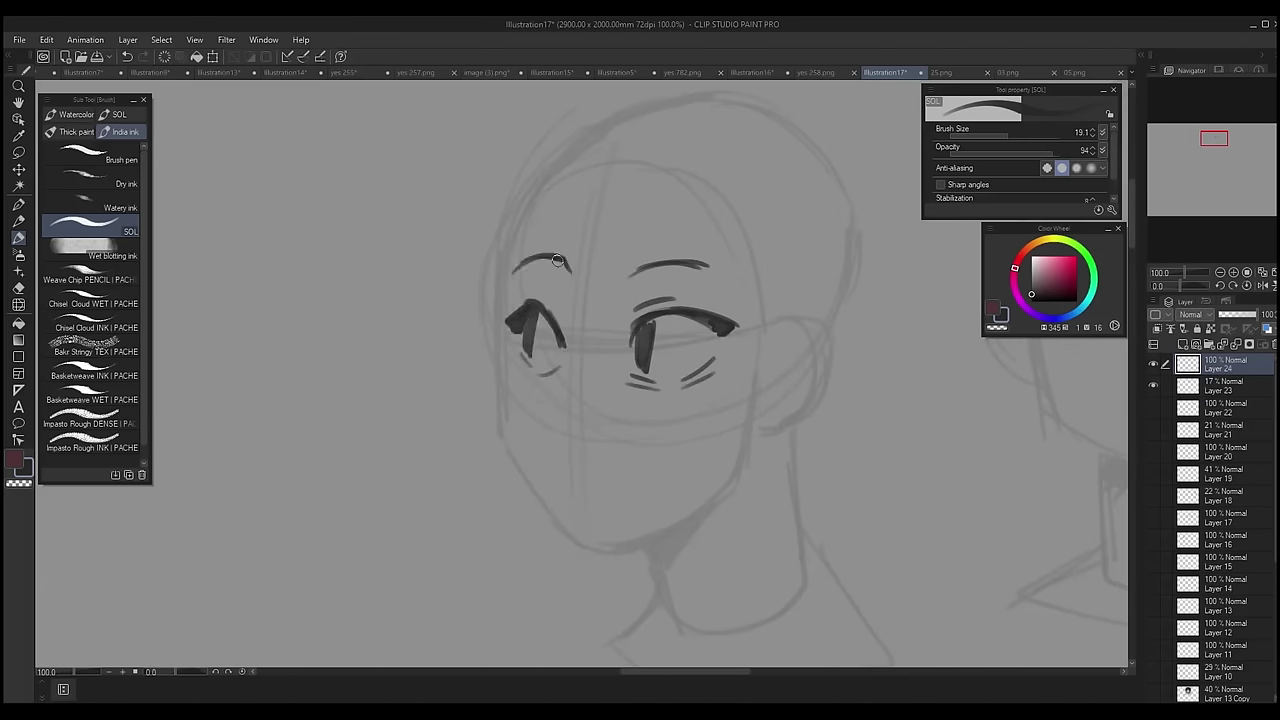
# Add the nose and an open smiling mouth to the three-quarter face, and outline its cheek and jaw
pyautogui.moveTo(576, 340); pyautogui.dragTo(548, 420)
pyautogui.moveTo(552, 428); pyautogui.dragTo(564, 446)
pyautogui.moveTo(502, 340); pyautogui.dragTo(696, 512)
pyautogui.moveTo(550, 466); pyautogui.dragTo(660, 452)
pyautogui.moveTo(658, 456); pyautogui.dragTo(642, 483)
# Draw wide-open eyes on the front-facing head, with thick lashes, eyebrows, round irises and small dot pupils
pyautogui.moveTo(900, 420); pyautogui.dragTo(406, 420)
pyautogui.moveTo(790, 228)
pyautogui.mouseDown()
pyautogui.moveTo(757, 220)
pyautogui.moveTo(820, 239)
pyautogui.mouseUp()
pyautogui.moveTo(801, 178); pyautogui.dragTo(731, 163)
pyautogui.moveTo(752, 242); pyautogui.dragTo(750, 243)
pyautogui.moveTo(795, 275); pyautogui.dragTo(772, 293)
pyautogui.moveTo(640, 258)
pyautogui.mouseDown()
pyautogui.moveTo(611, 237)
pyautogui.moveTo(556, 268)
pyautogui.mouseUp()
pyautogui.moveTo(643, 203); pyautogui.dragTo(563, 215)
pyautogui.moveTo(612, 255); pyautogui.dragTo(618, 255)
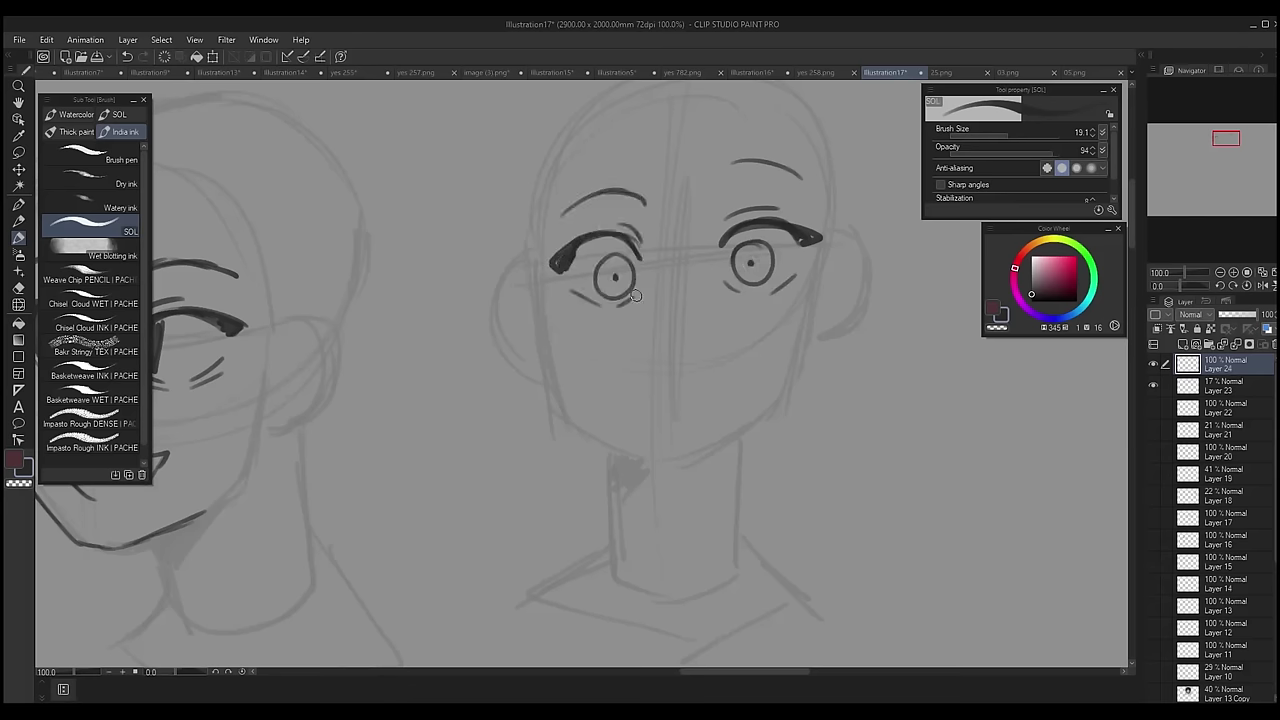
# Select one eye and eyebrow of the front-facing head, shift them slightly closer to the other eye, and deselect
pyautogui.press('m')
pyautogui.moveTo(700, 165); pyautogui.dragTo(690, 185)
pyautogui.moveTo(752, 263); pyautogui.dragTo(742, 271)
pyautogui.hotkey('ctrl', 'd')
pyautogui.press('b')
# Draw a small slightly open mouth and a simple nose along the front-facing head's centre line
pyautogui.moveTo(641, 407); pyautogui.dragTo(711, 399)
pyautogui.moveTo(663, 253); pyautogui.dragTo(668, 276)
pyautogui.moveTo(667, 298); pyautogui.dragTo(662, 430)
# Outline the cheeks, jaw and both ears of the front-facing head
pyautogui.hotkey('ctrl', '-')
pyautogui.moveTo(555, 350); pyautogui.dragTo(650, 434)
pyautogui.moveTo(535, 316); pyautogui.dragTo(552, 369)
pyautogui.moveTo(750, 287); pyautogui.dragTo(733, 349)
pyautogui.moveTo(548, 301); pyautogui.dragTo(532, 354)
# Draw both sides of the front-facing head's neck, fill a shadow beneath the jaw and add inner ear lines
pyautogui.moveTo(599, 430); pyautogui.dragTo(605, 492)
pyautogui.moveTo(690, 414); pyautogui.dragTo(691, 484)
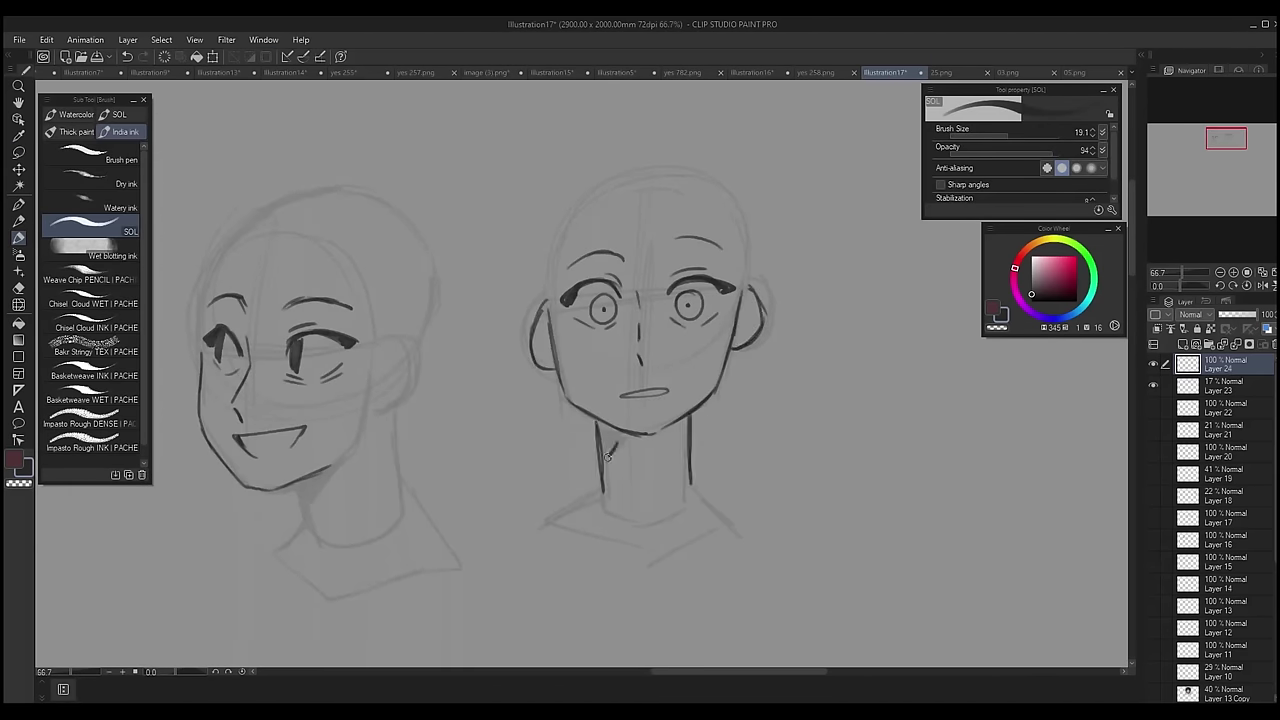
pyautogui.moveTo(603, 430); pyautogui.dragTo(628, 438)
pyautogui.moveTo(610, 450); pyautogui.dragTo(682, 432)
pyautogui.moveTo(374, 462)
pyautogui.mouseDown()
pyautogui.moveTo(385, 505)
pyautogui.moveTo(408, 450)
pyautogui.mouseUp()
pyautogui.moveTo(459, 336); pyautogui.dragTo(452, 378)
pyautogui.moveTo(480, 368); pyautogui.dragTo(436, 410)
# Make the faded head-sketch layer active, with empty canvas in view beside the front-facing head
pyautogui.moveTo(801, 334); pyautogui.dragTo(441, 334)
pyautogui.hotkey('alt', '[')
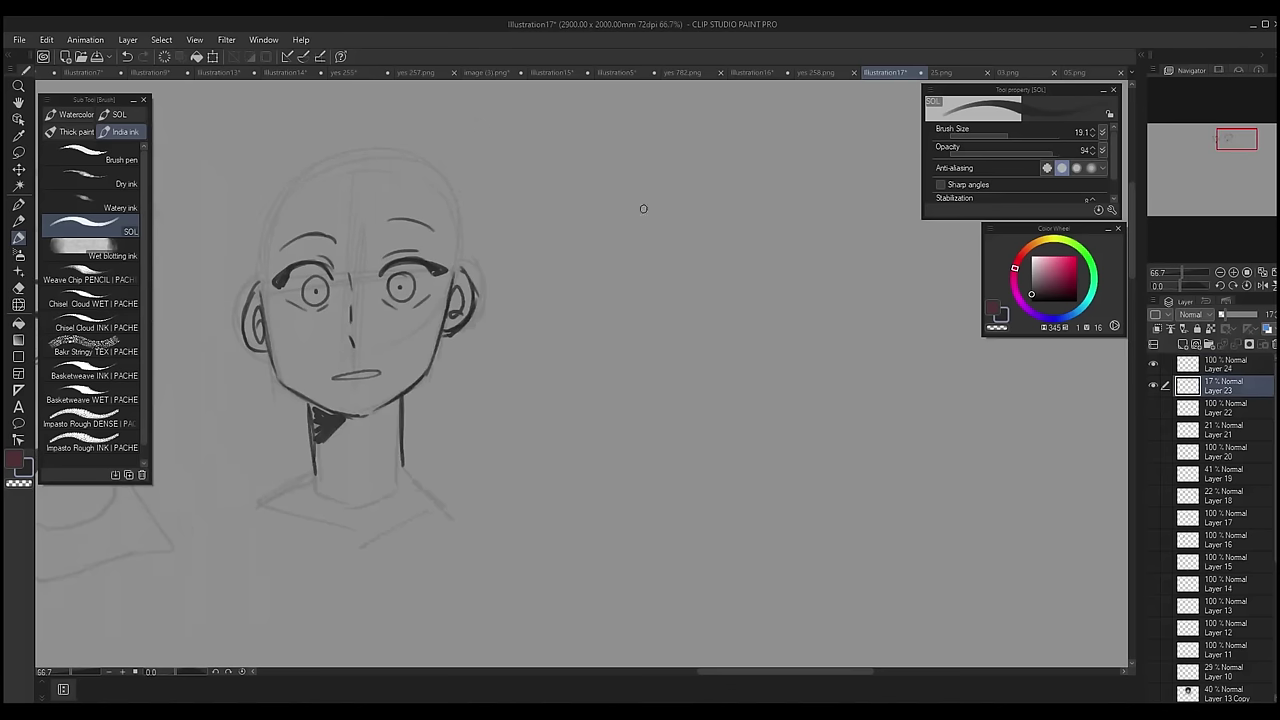